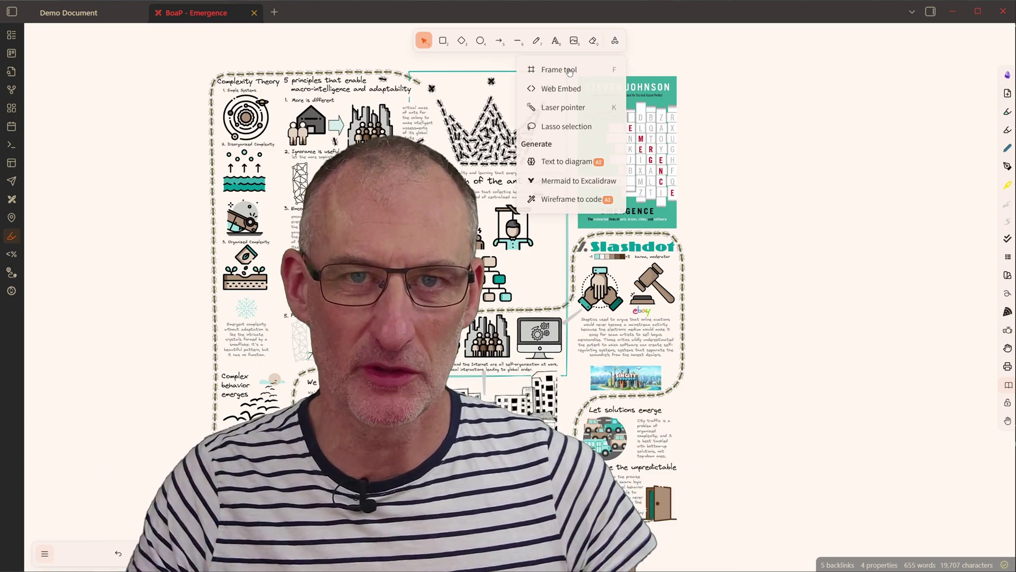
Step: Draw a dashed marker frame labelled 01 just right of the poster with the Frame tool
click(569, 71)
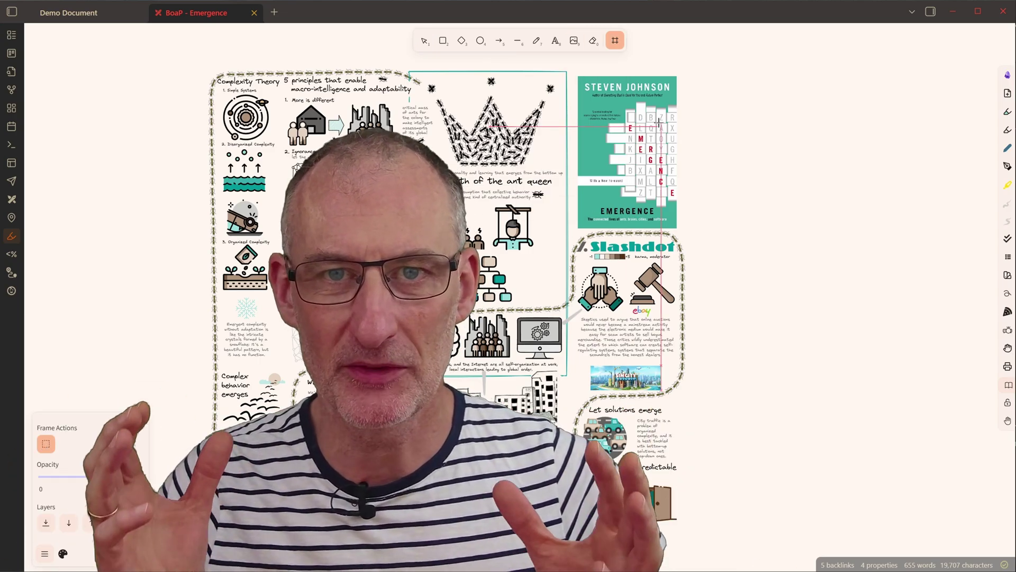
drag(853, 239, 856, 246)
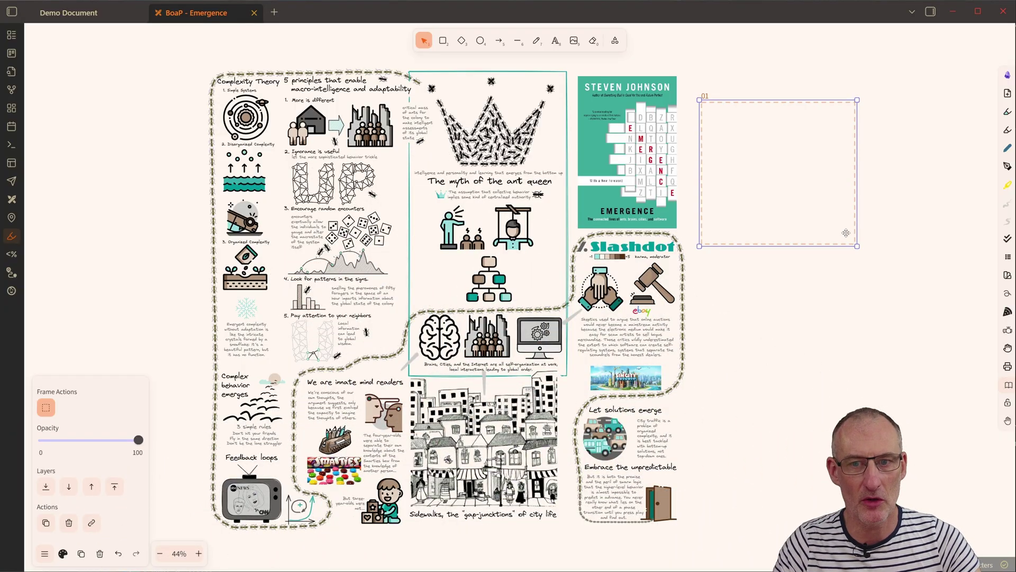
Step: Drag out a regular solid frame named Frame directly below the 01 marker frame
click(620, 43)
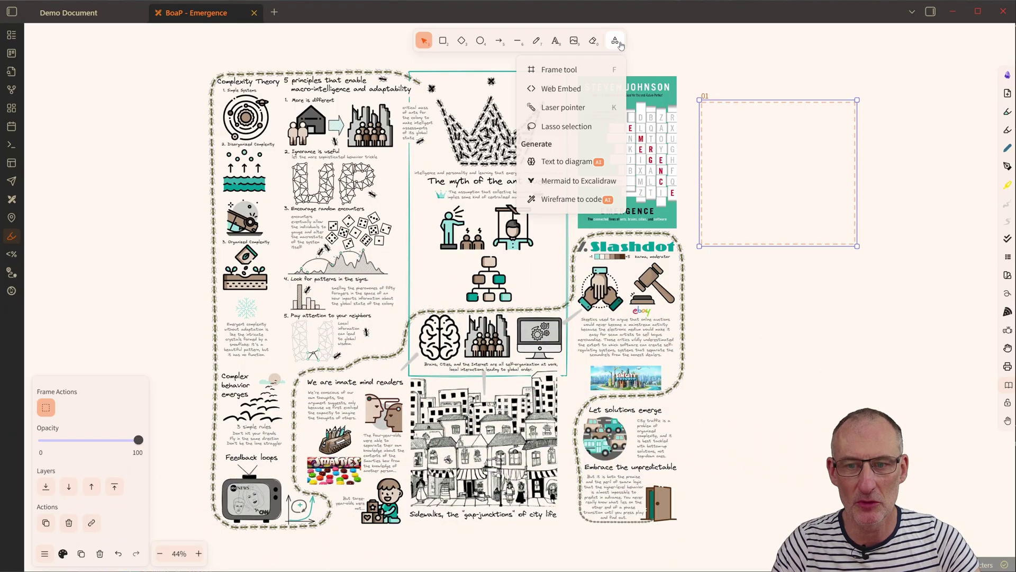
click(568, 71)
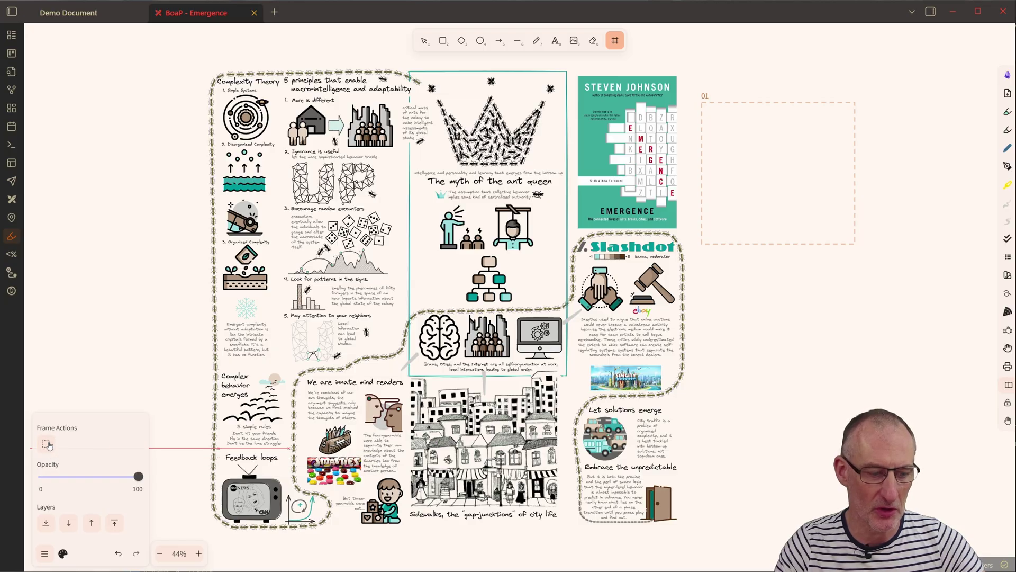
drag(703, 268, 902, 405)
click(760, 447)
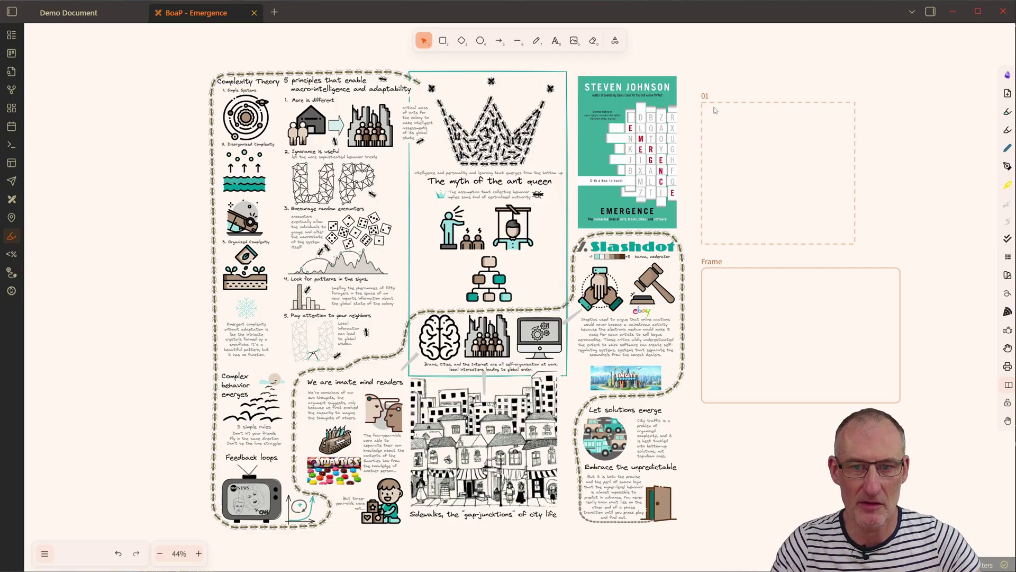
Step: Draw a grey ellipse inside the Frame and resize the Frame to clip, then reveal it
key(4)
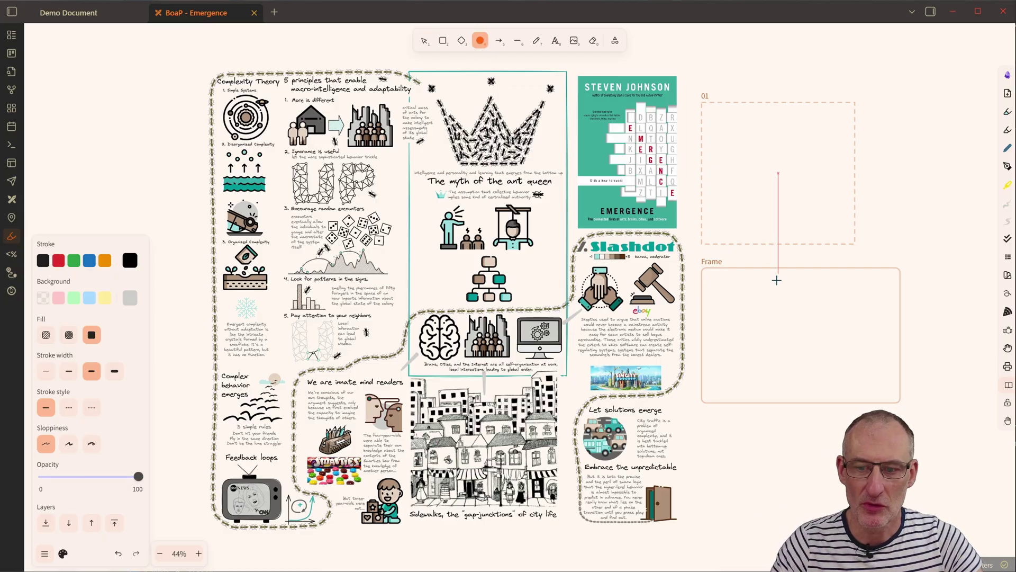
drag(743, 302, 824, 377)
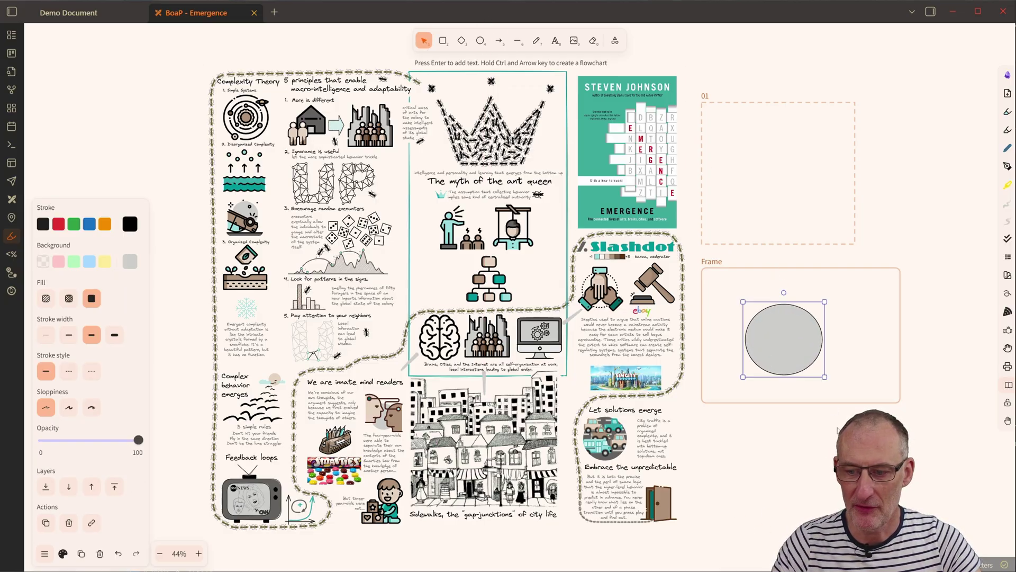
click(822, 277)
drag(822, 275, 832, 315)
click(830, 412)
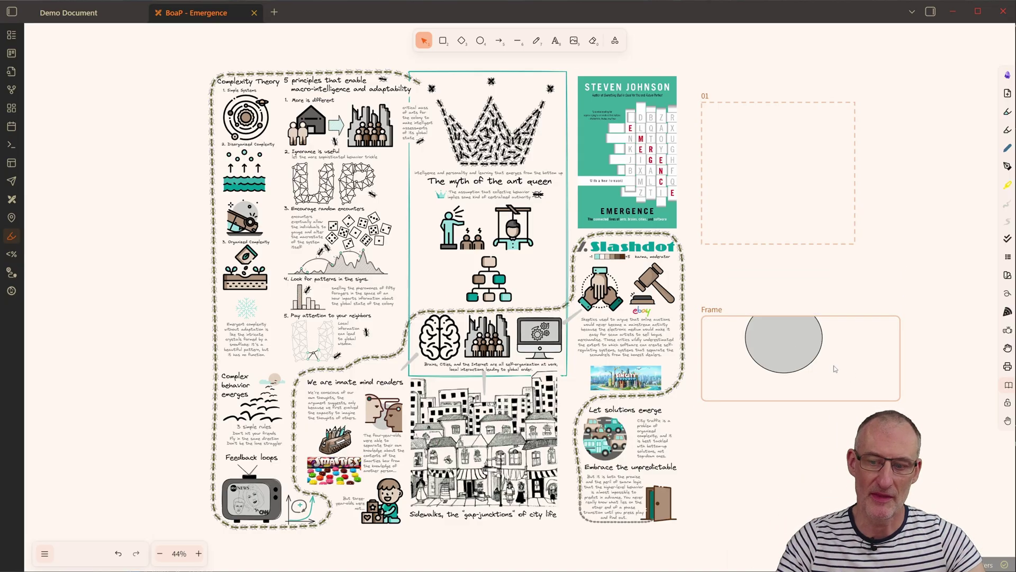
click(862, 316)
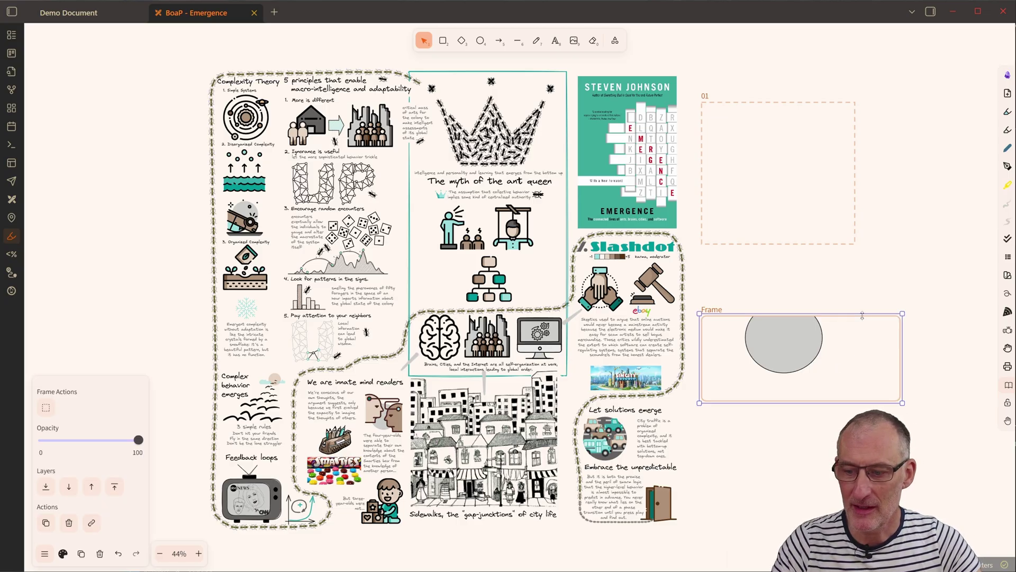
drag(862, 315, 862, 289)
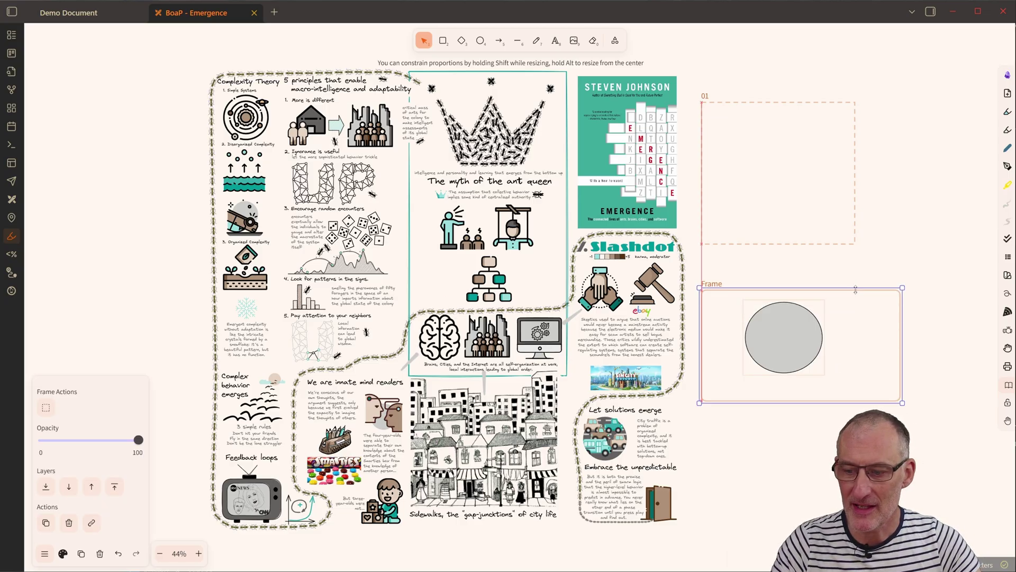
Step: Add a second overlapping ellipse, stretch the Frame down over it and move the Frame
click(478, 43)
drag(749, 427, 838, 496)
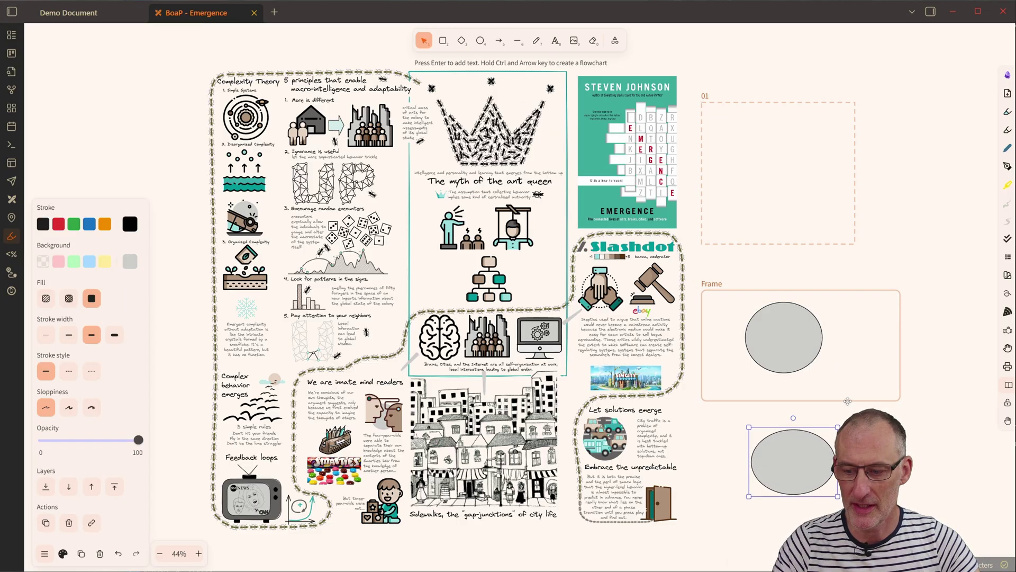
drag(847, 400, 836, 505)
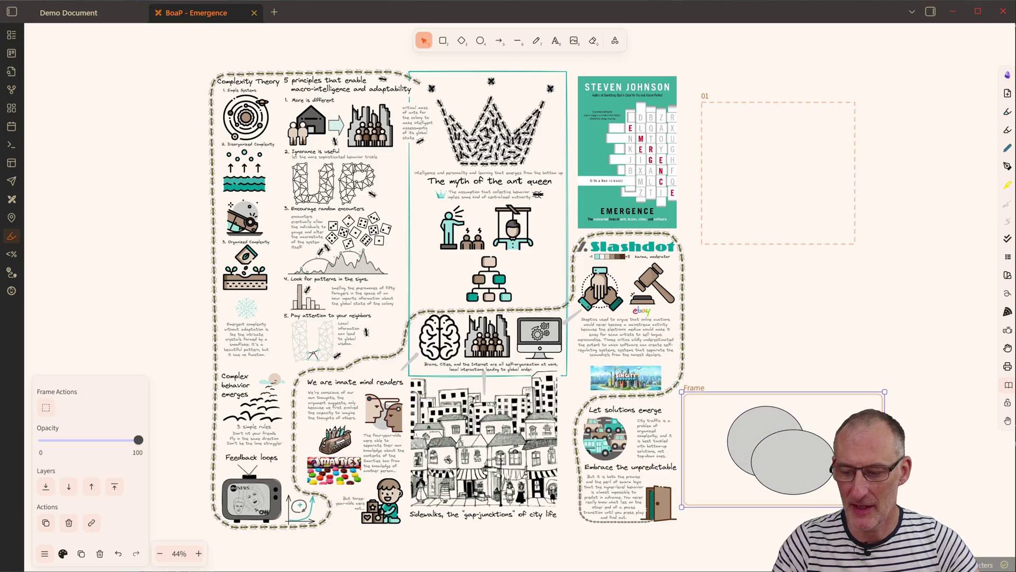
drag(836, 416, 874, 430)
Step: Draw a grey circle above and wrap it in a new frame, nudging it into place
click(480, 41)
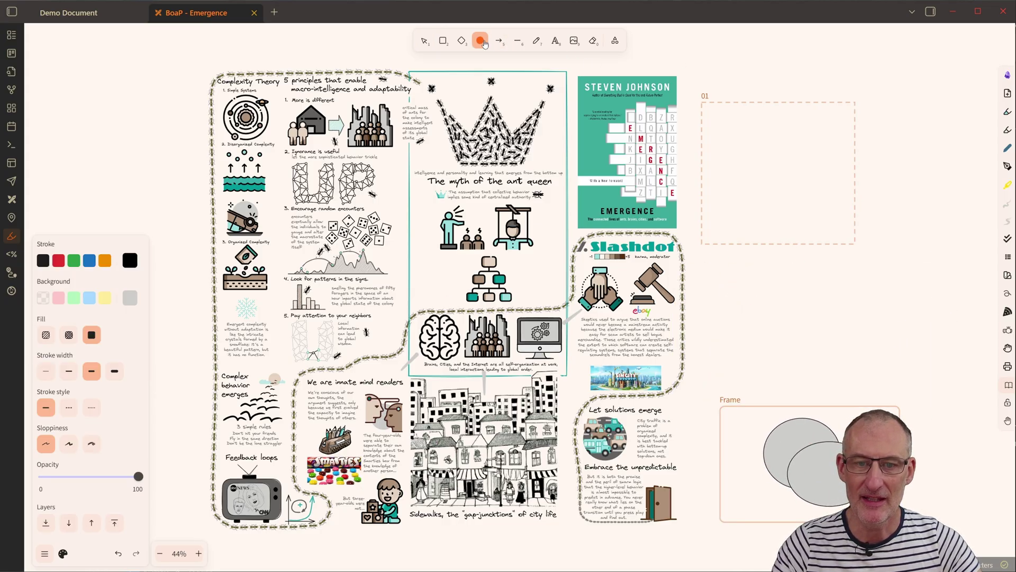
drag(763, 270, 829, 341)
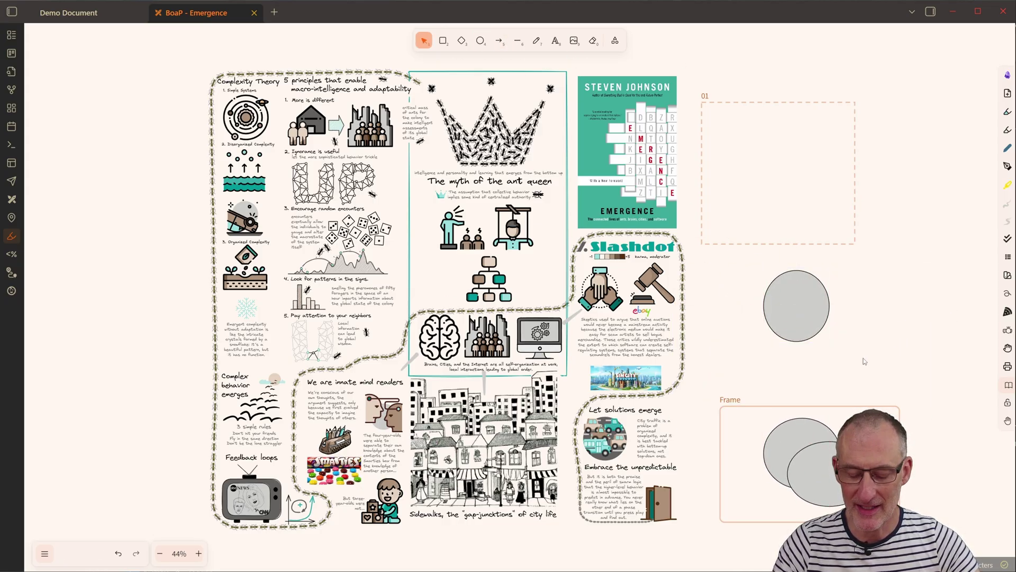
key(f)
drag(720, 258, 886, 369)
drag(838, 275, 856, 280)
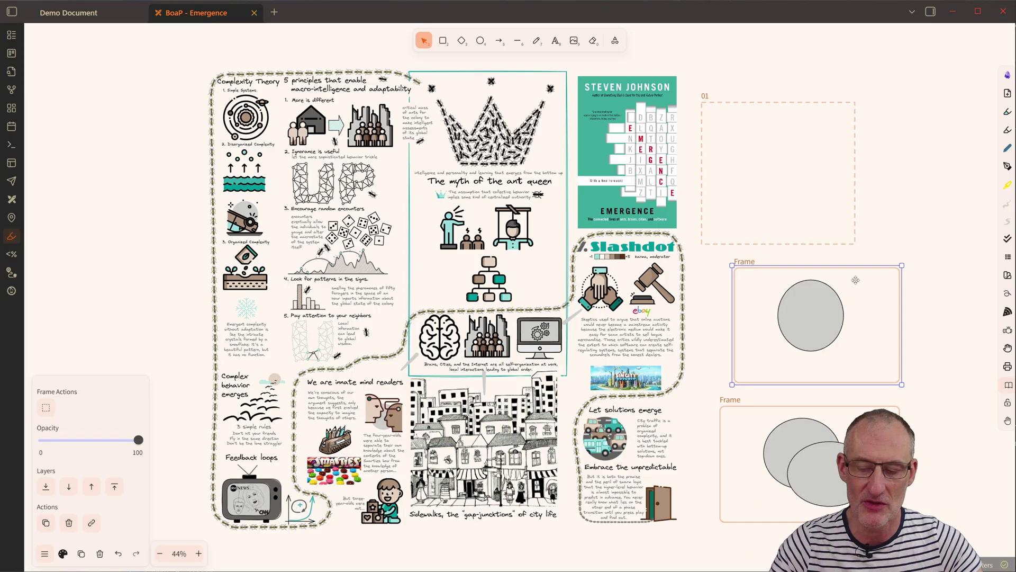
drag(862, 278, 854, 268)
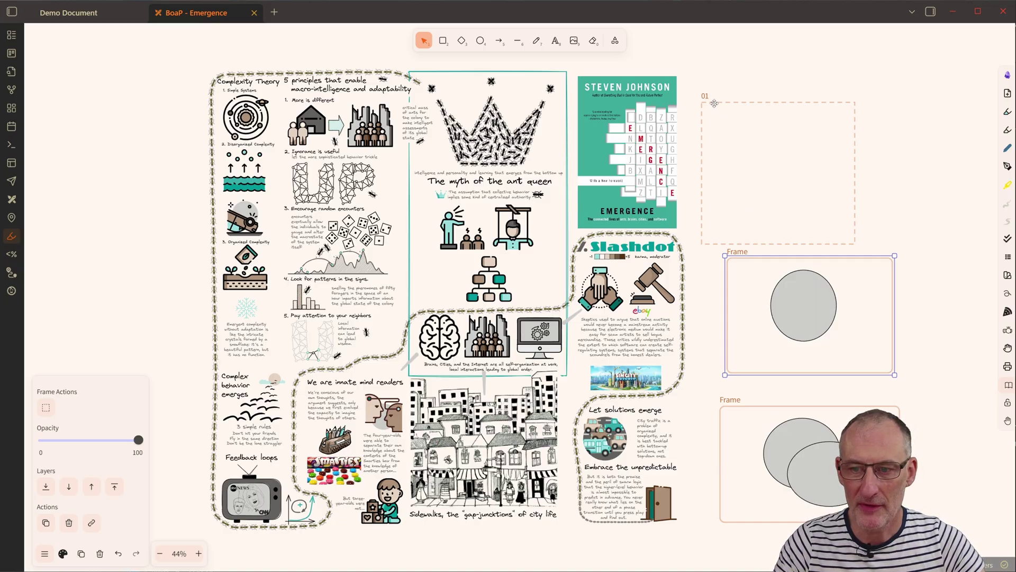
Step: Move the 01 marker frame up, draw a grey circle inside it, and widen the frame
drag(714, 103, 723, 78)
click(485, 45)
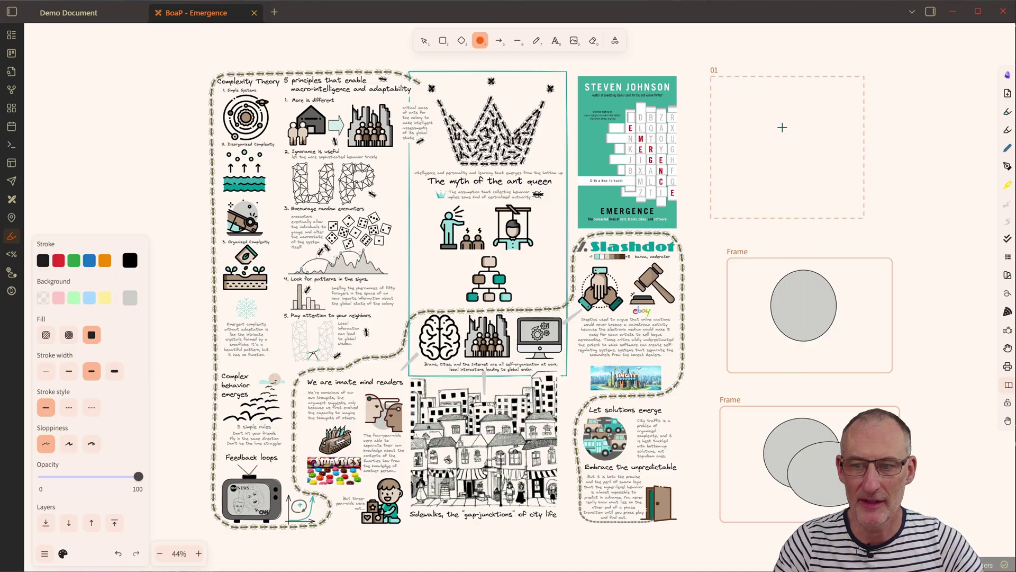
mouse_move(761, 111)
mouse_down()
mouse_move(787, 150)
mouse_move(832, 182)
mouse_up()
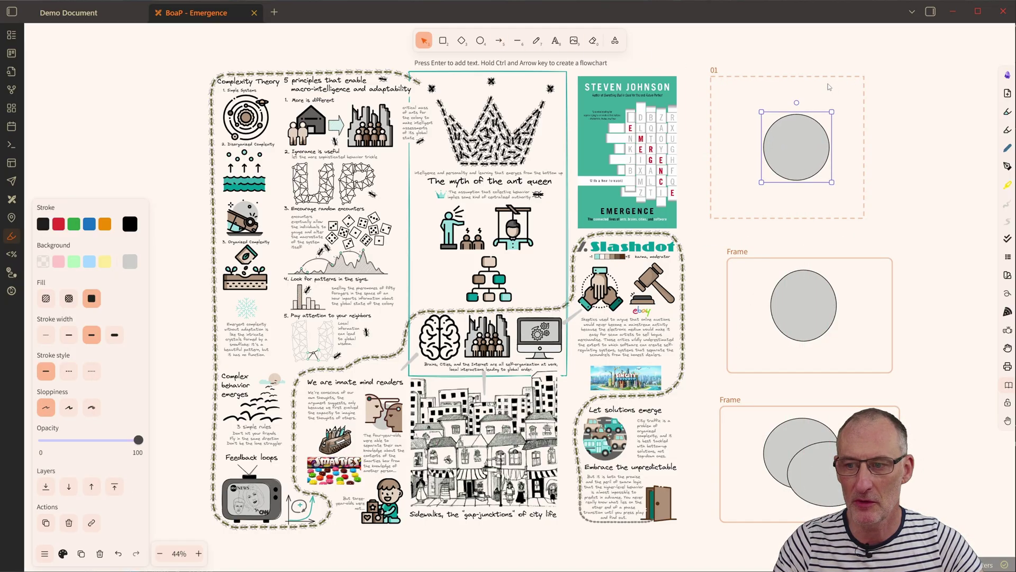
mouse_move(824, 75)
mouse_down()
mouse_move(836, 100)
mouse_move(823, 74)
mouse_up()
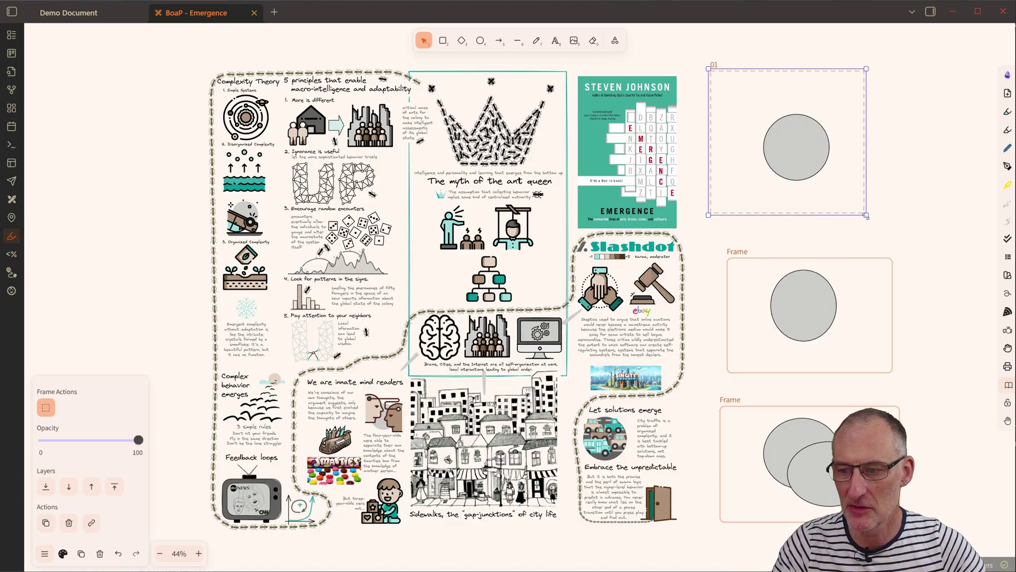
drag(867, 216, 893, 213)
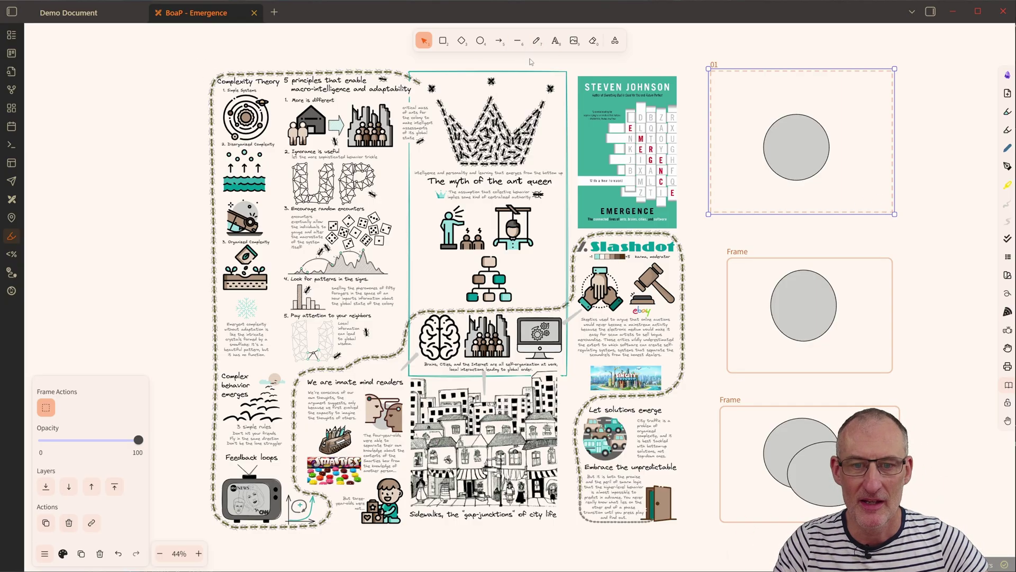
click(614, 40)
click(549, 71)
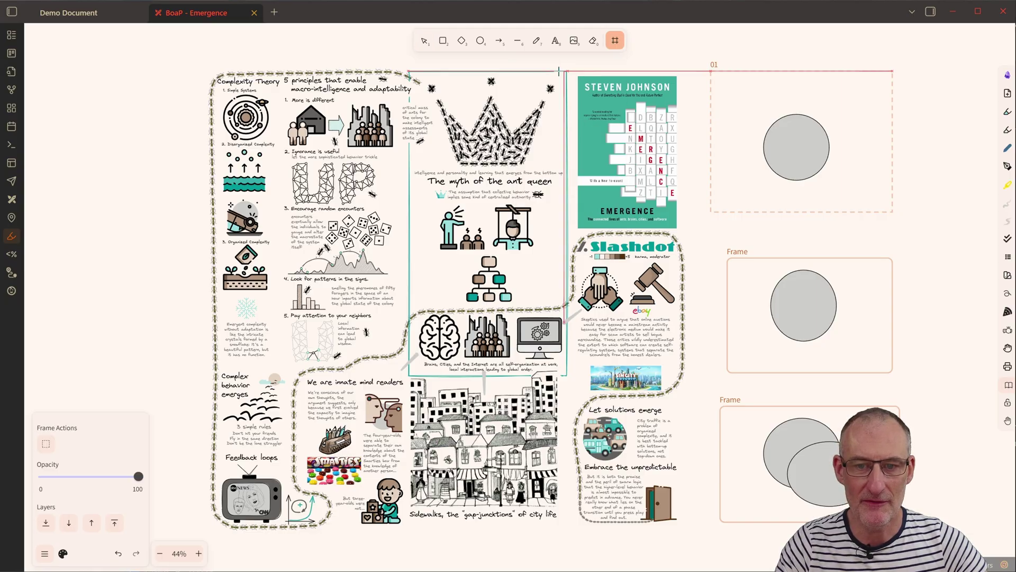
drag(192, 67, 432, 245)
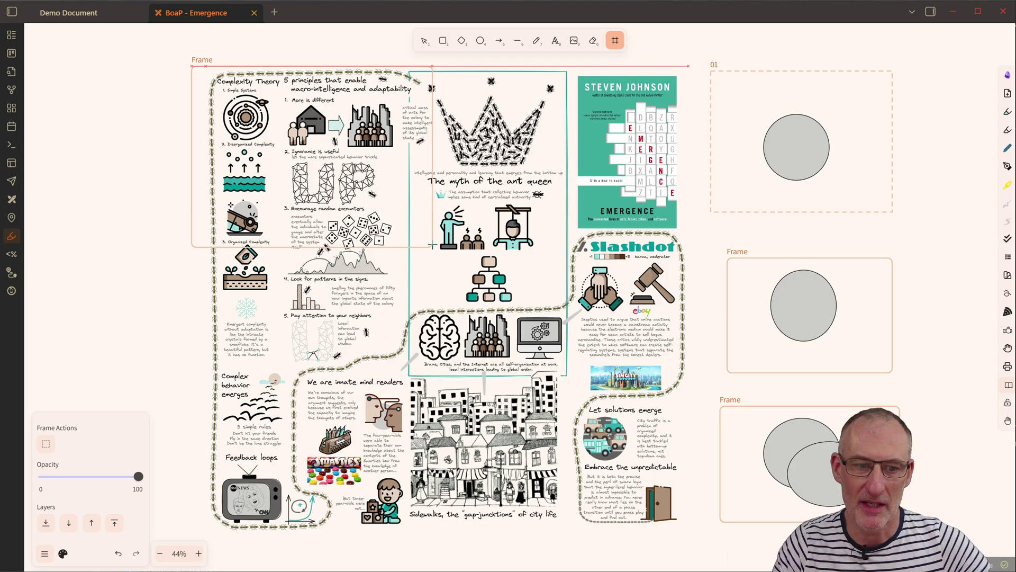
drag(432, 245, 453, 258)
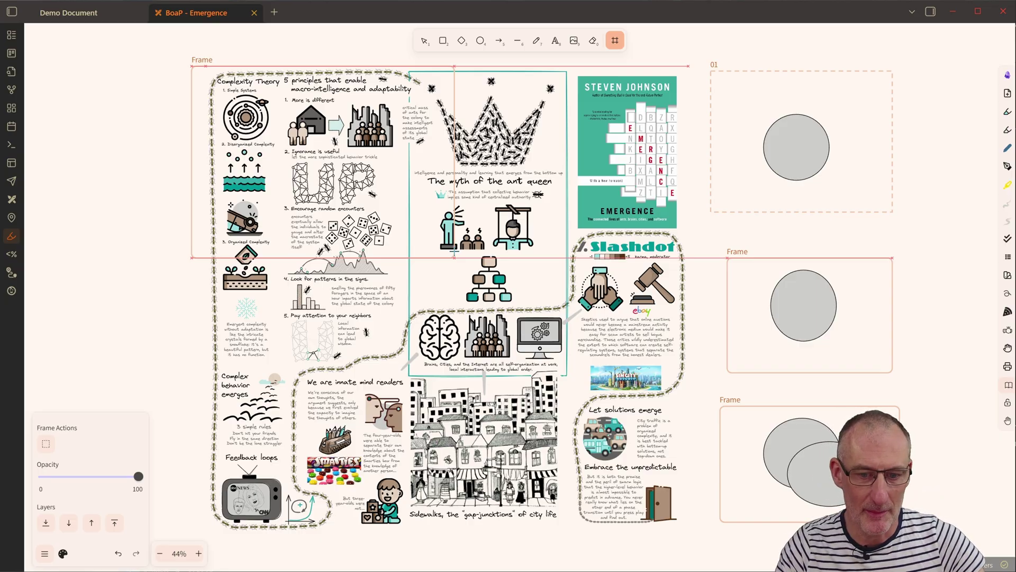
drag(454, 257, 265, 157)
key(Delete)
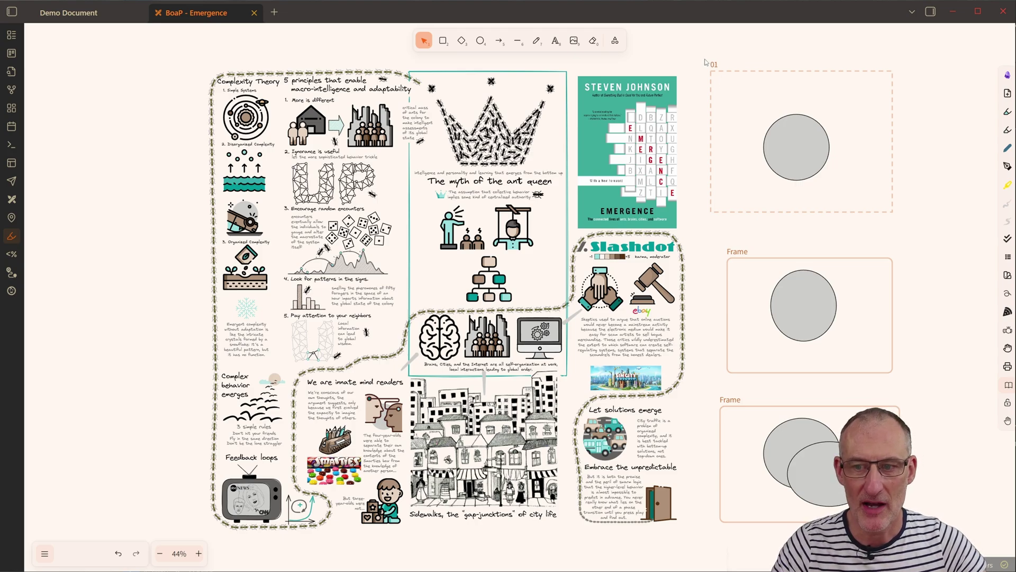
Step: Remove the three demo frames and their grey circles from the canvas
drag(703, 56, 948, 536)
key(ctrl+z)
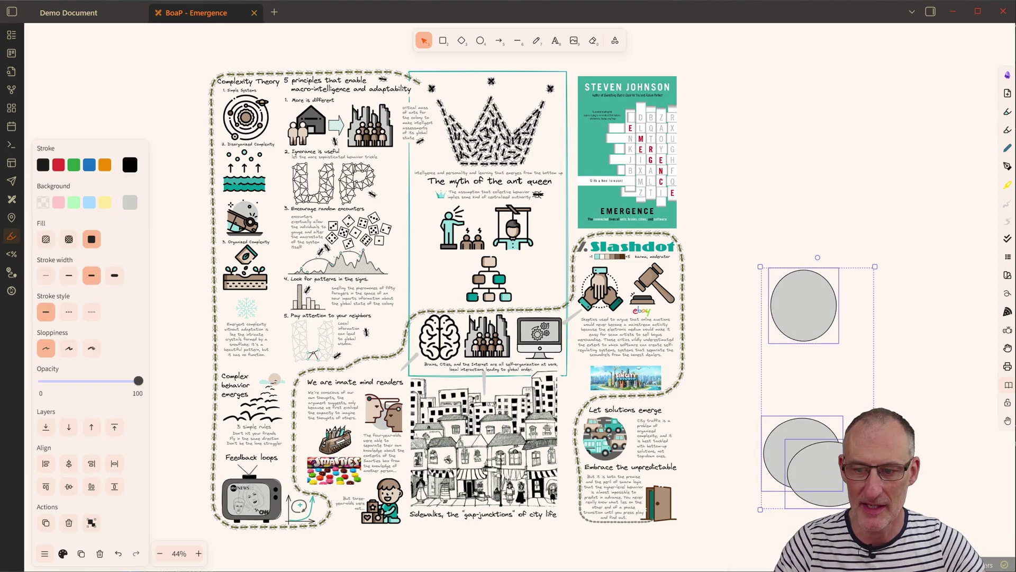
key(Delete)
Step: Draw a hidden marker frame around the poster's brain illustration
click(614, 41)
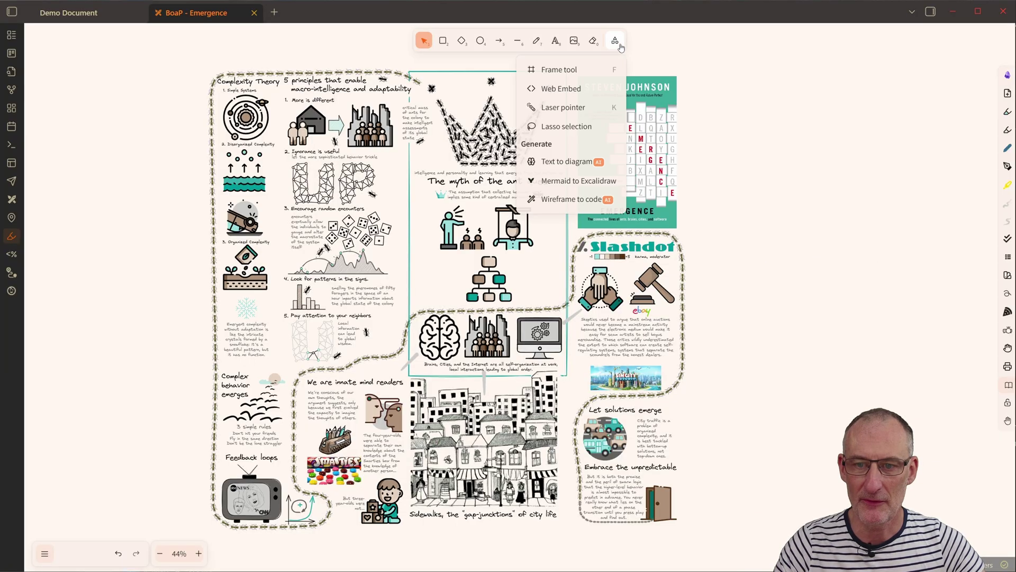
click(566, 70)
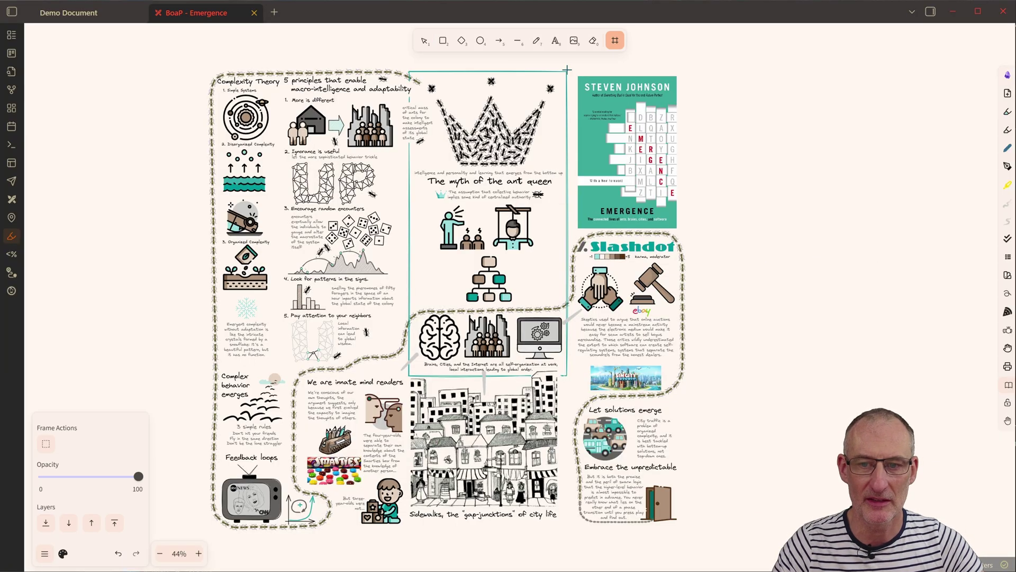
click(46, 444)
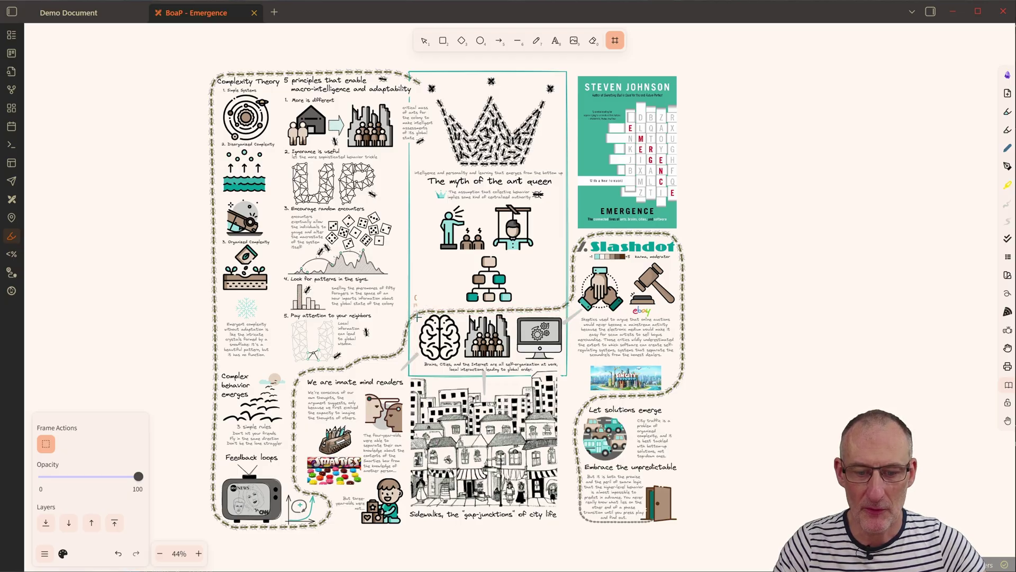
drag(418, 320, 468, 365)
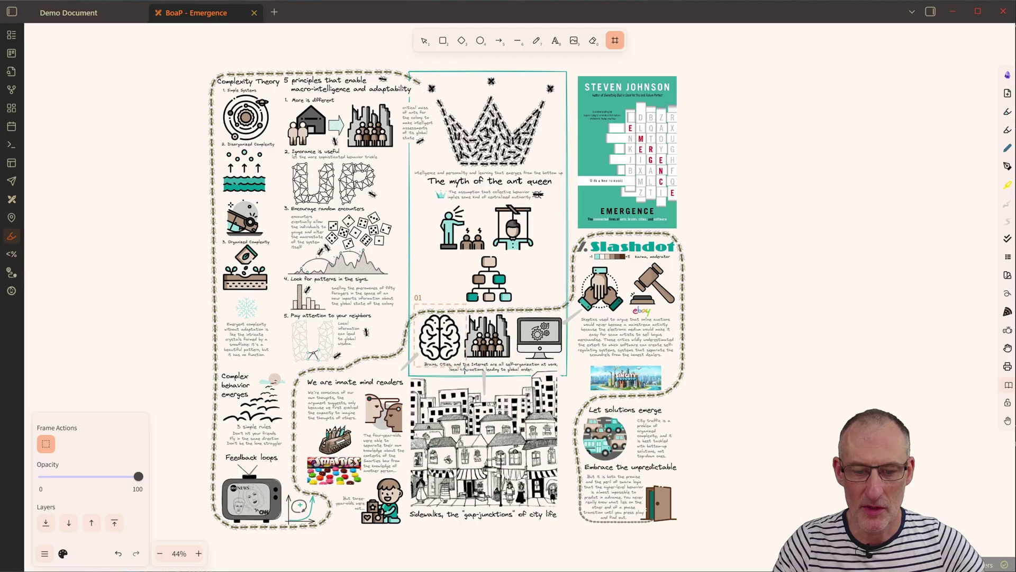
scroll(439, 346, up, 5)
scroll(438, 348, up, 5)
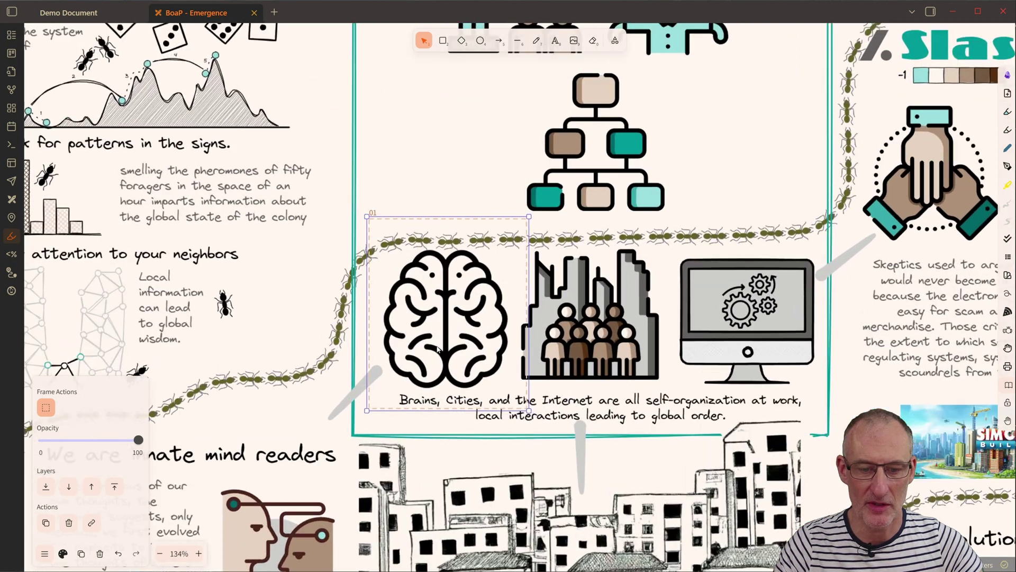
Step: Rename the new marker frame from 01 to Brain
key(Return)
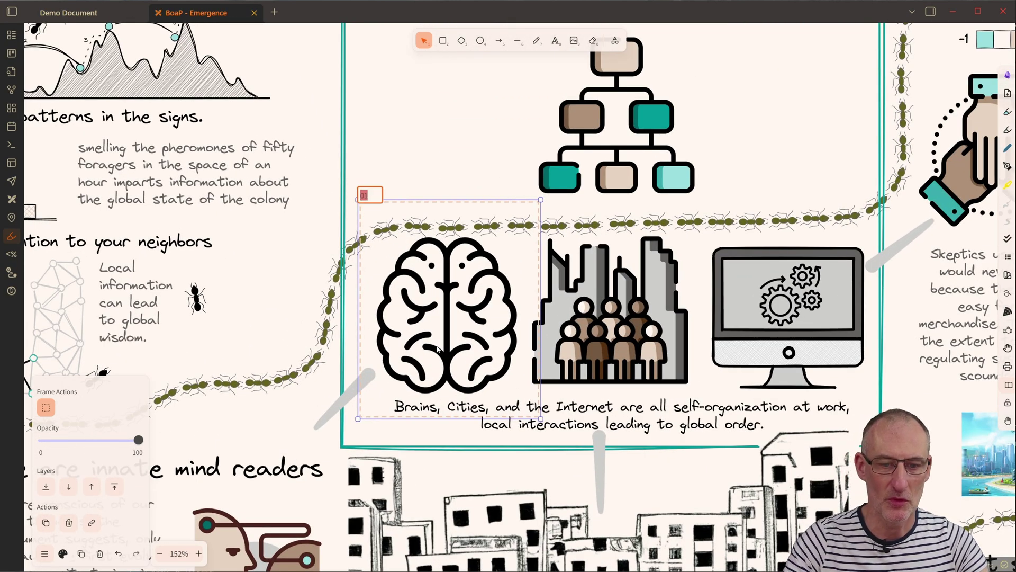
text(Brains)
key(BackSpace)
key(BackSpace)
key(BackSpace)
key(BackSpace)
key(BackSpace)
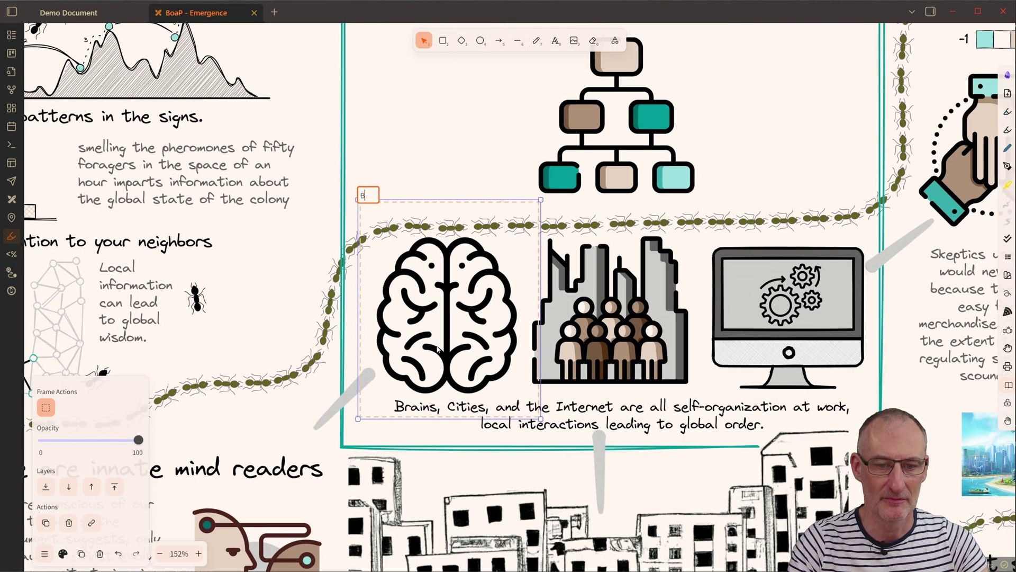
text(raim)
key(BackSpace)
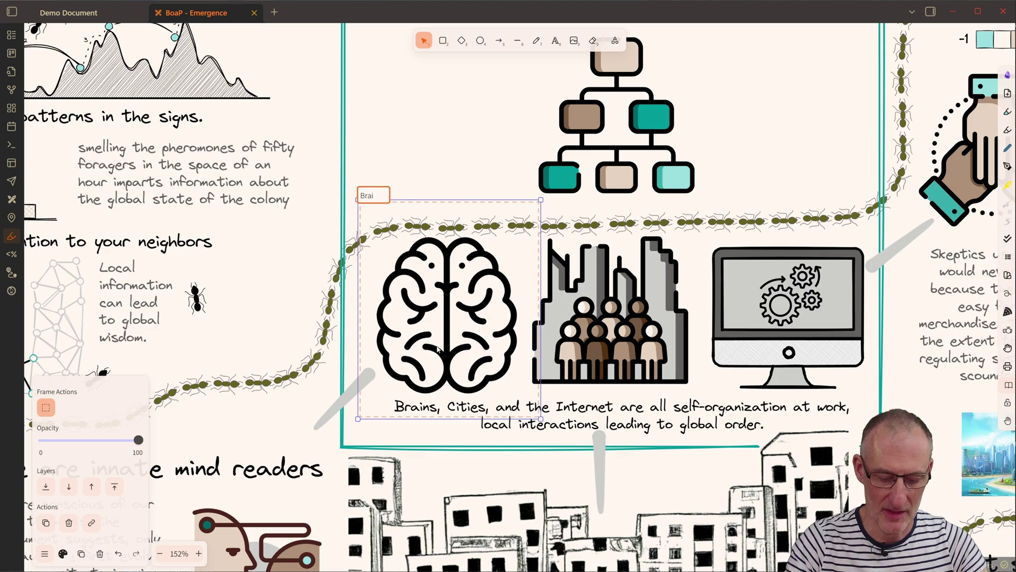
text(n)
click(437, 349)
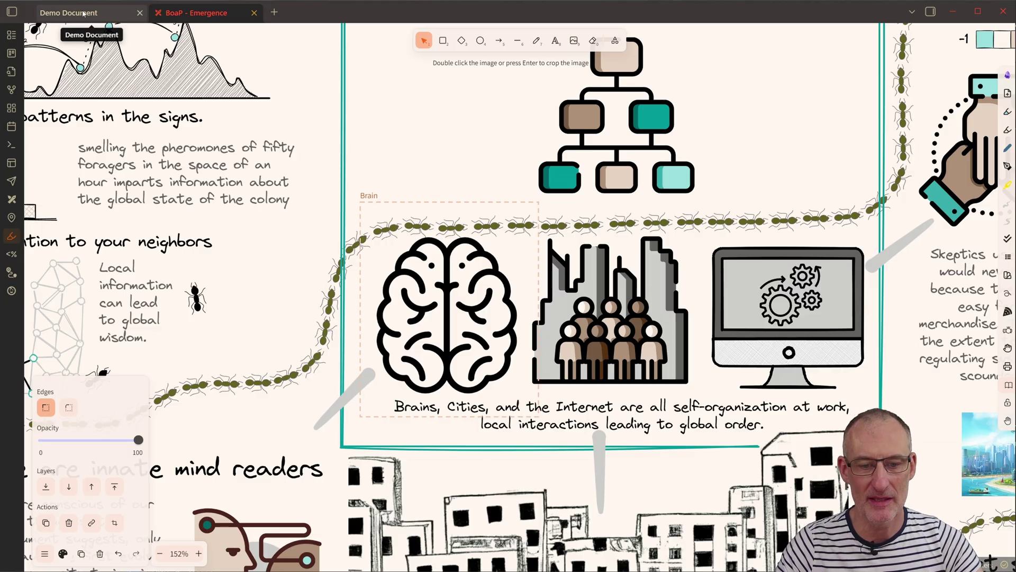
Step: Add ![[BoaP - Emergence#^frame=Brain]] on the first line of Demo Document
click(83, 14)
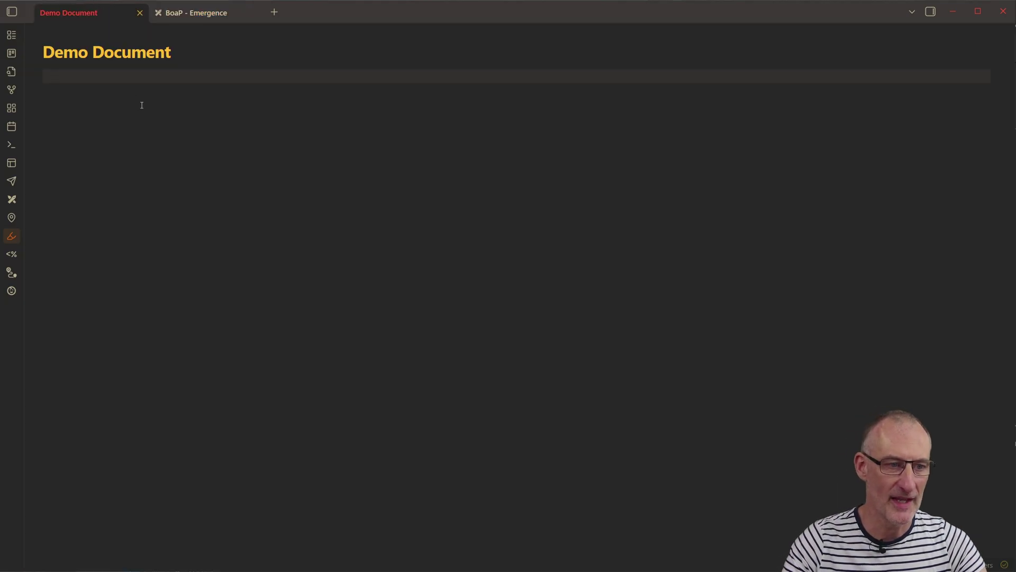
text(![)
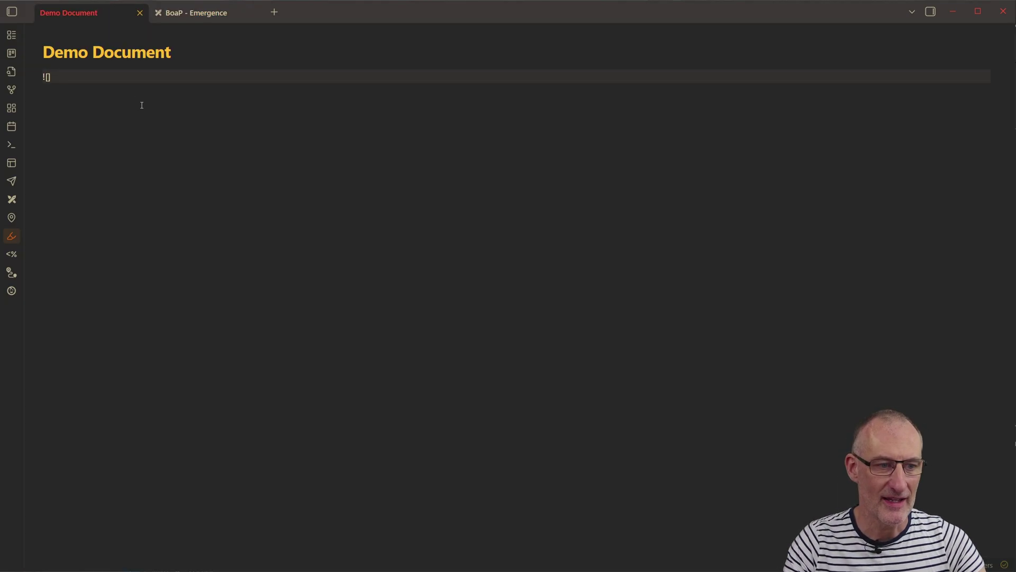
text([)
click(141, 103)
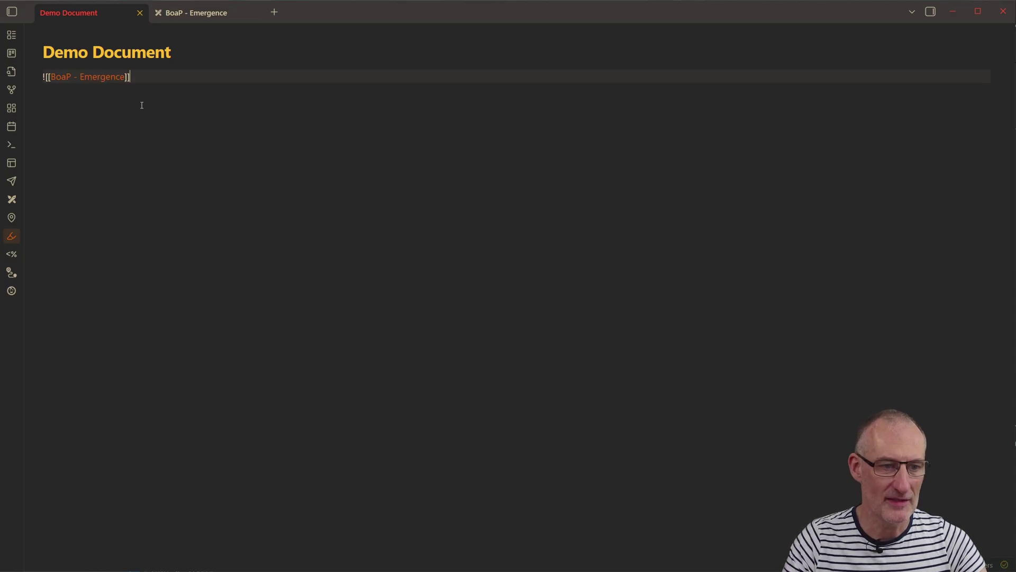
text(#)
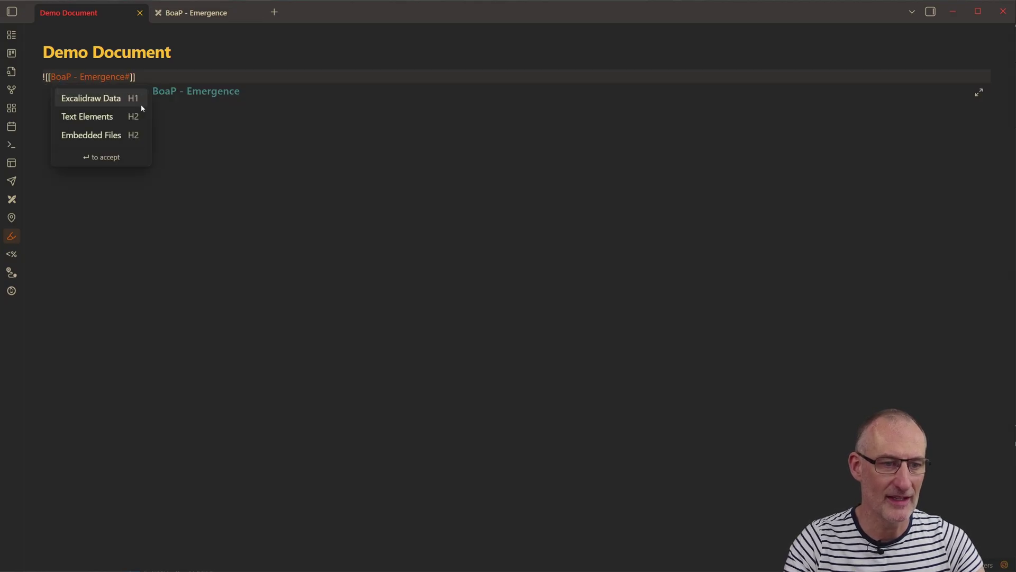
text(^frame)
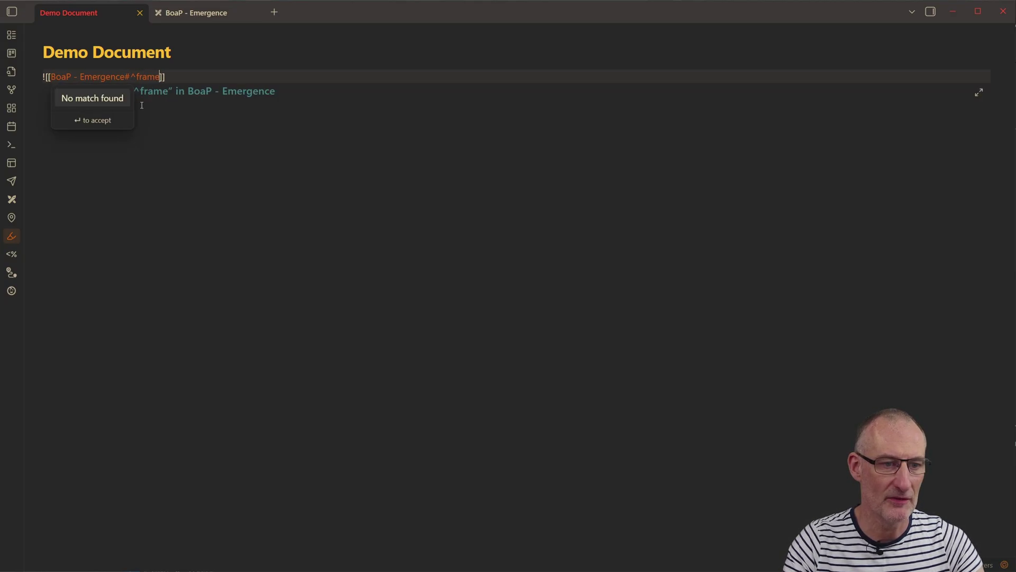
text(=Brain)
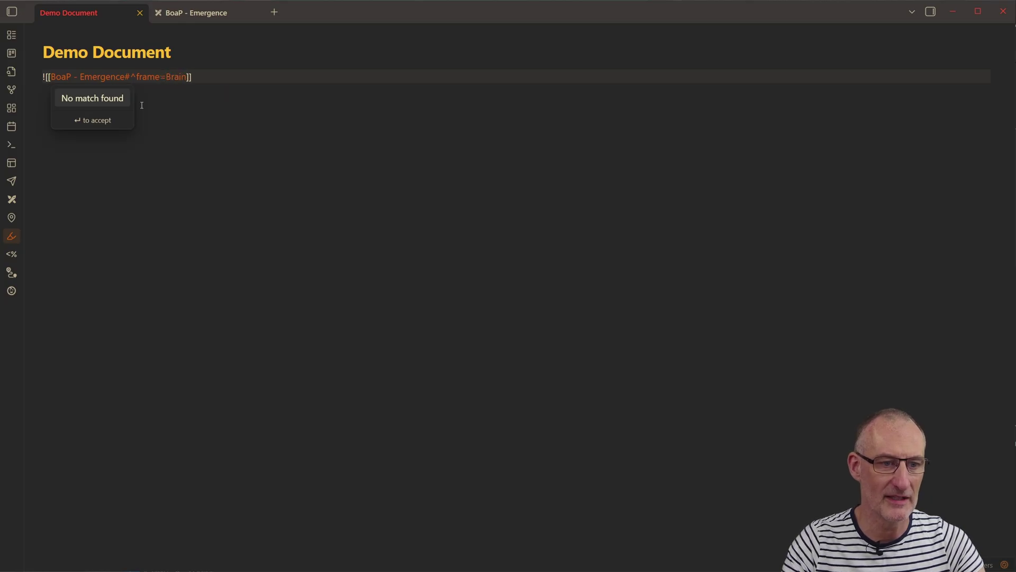
click(259, 75)
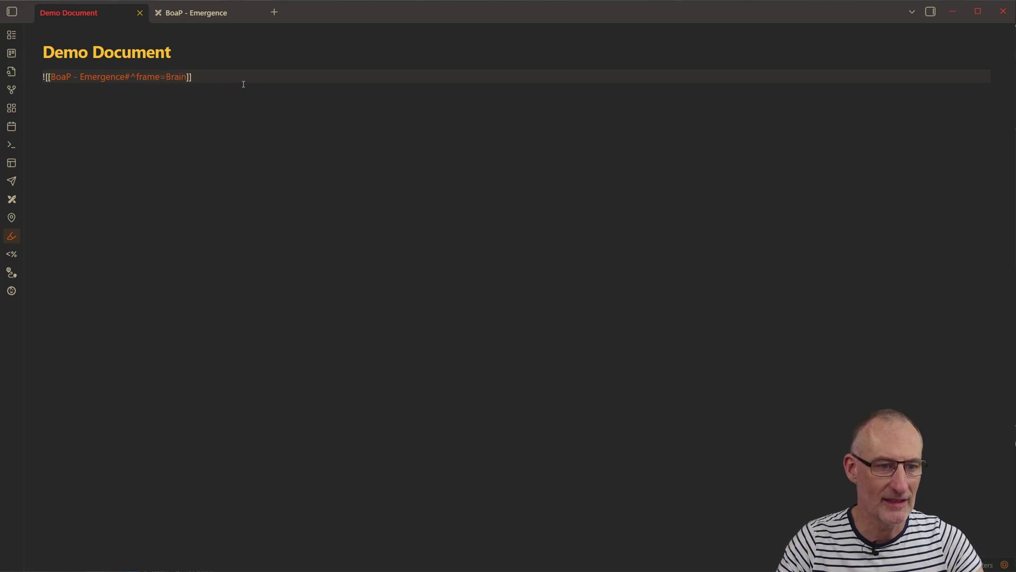
key(Return)
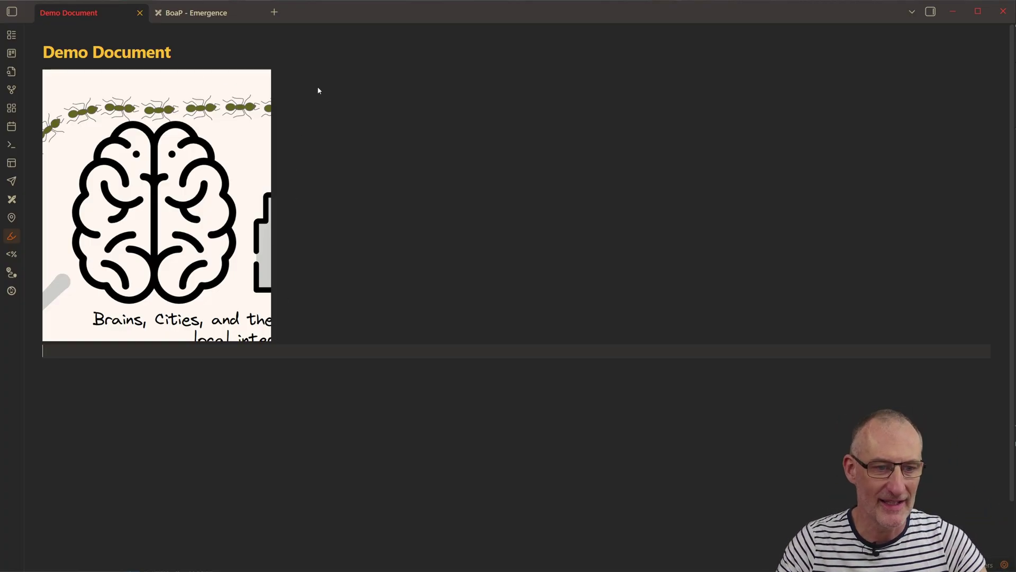
Step: Choose Hide Marker Frames from the poster's canvas menu, then verify the Brain embed in Demo Document
click(208, 19)
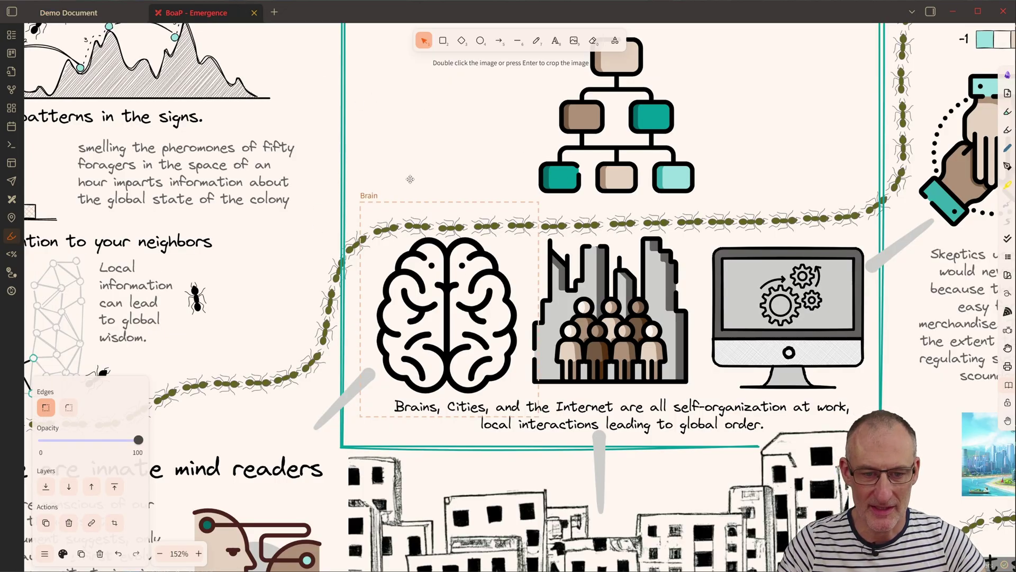
scroll(478, 277, down, 10)
scroll(479, 283, down, 3)
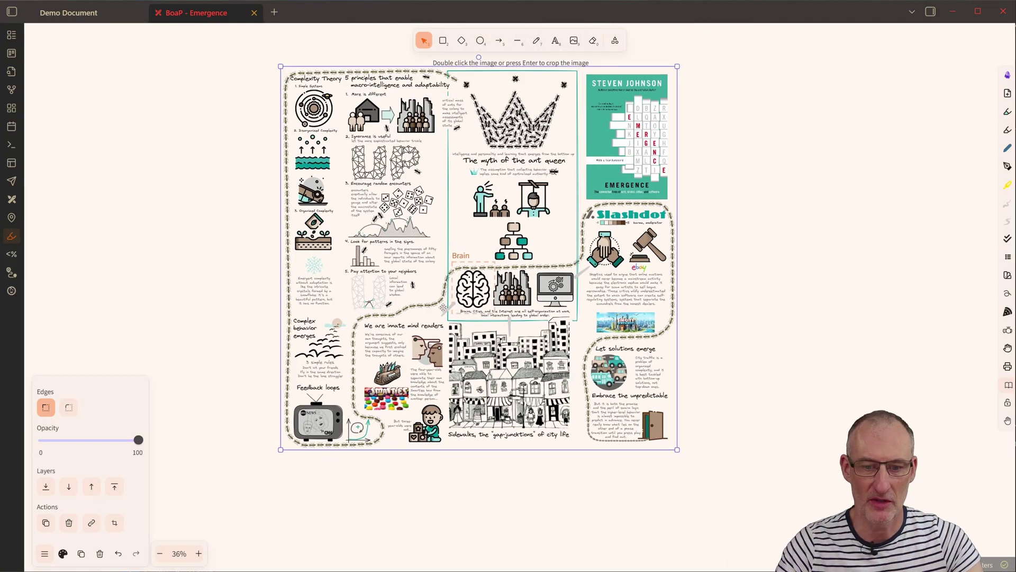
click(701, 125)
right_click(749, 138)
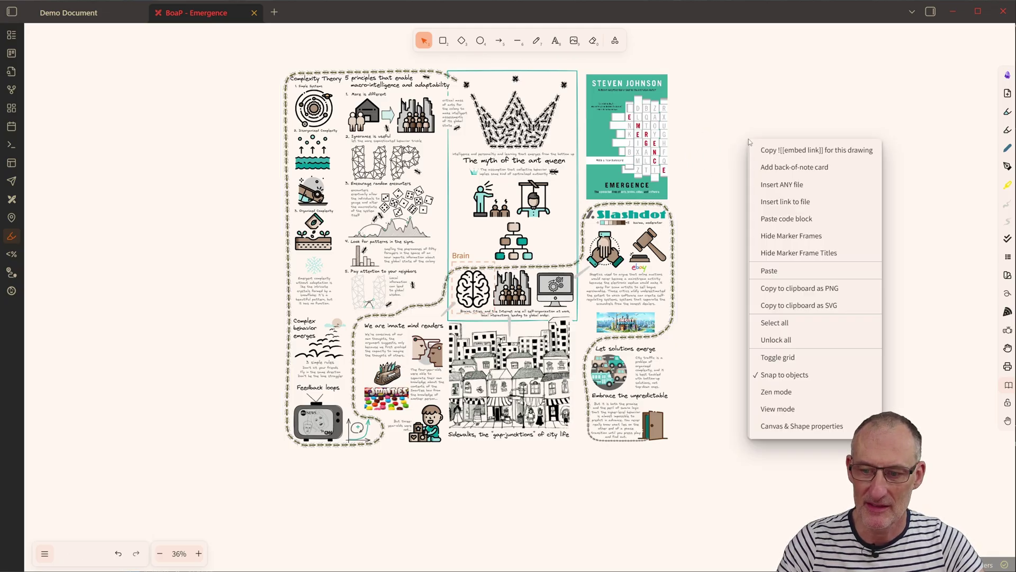
click(818, 237)
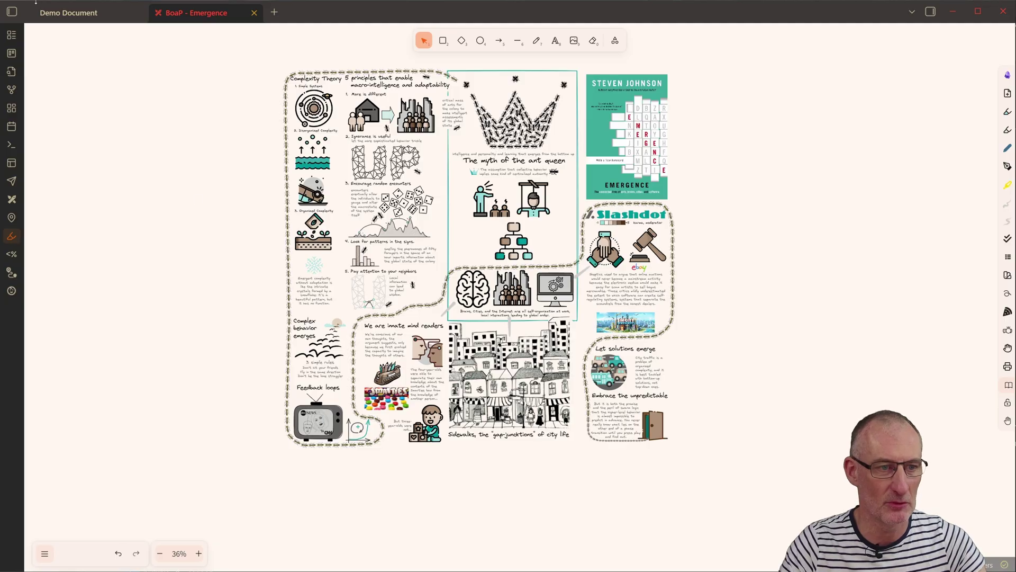
click(61, 14)
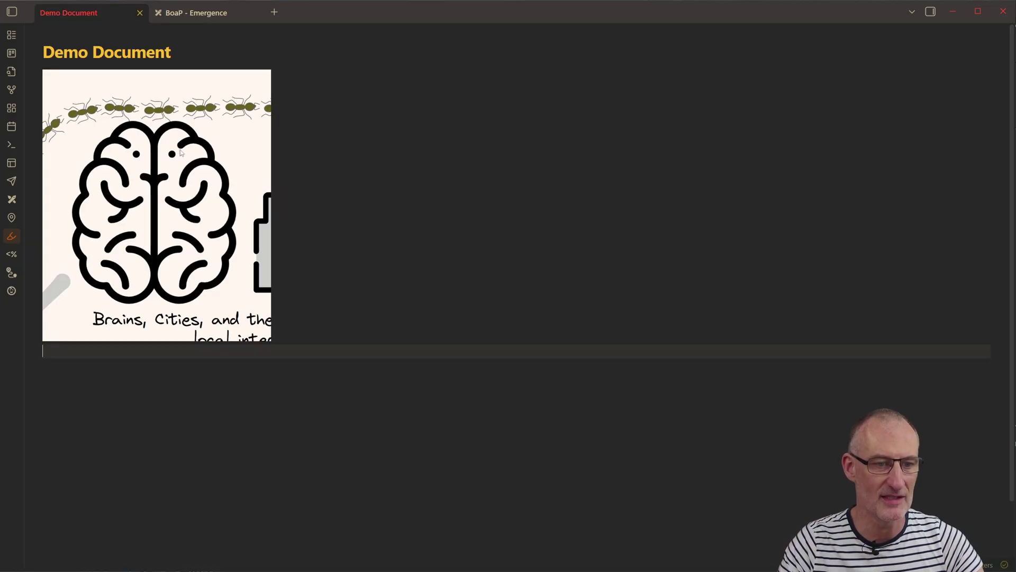
click(201, 21)
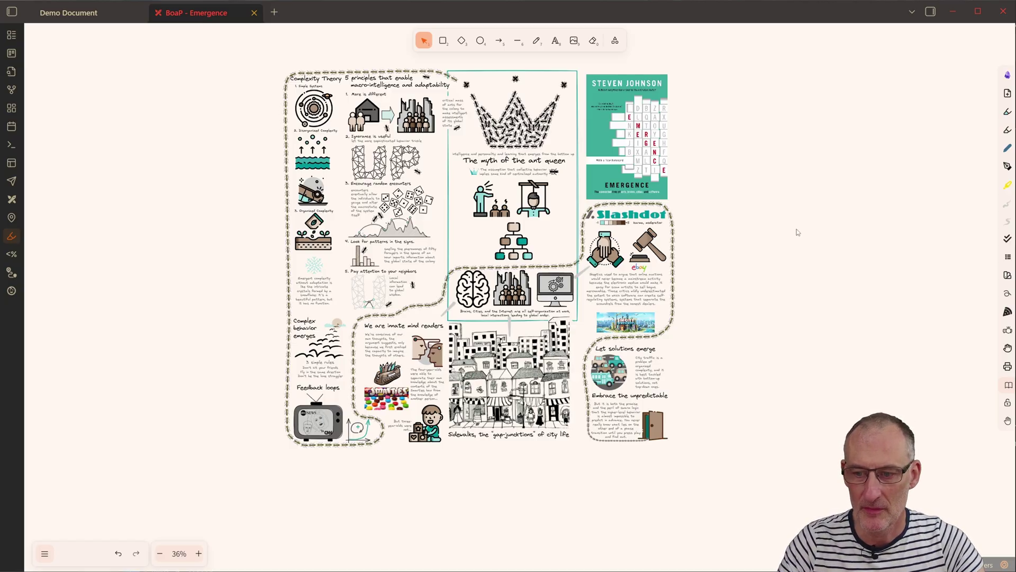
Step: Turn the marker frames back on with Show Marker Frames from the canvas menu
right_click(758, 164)
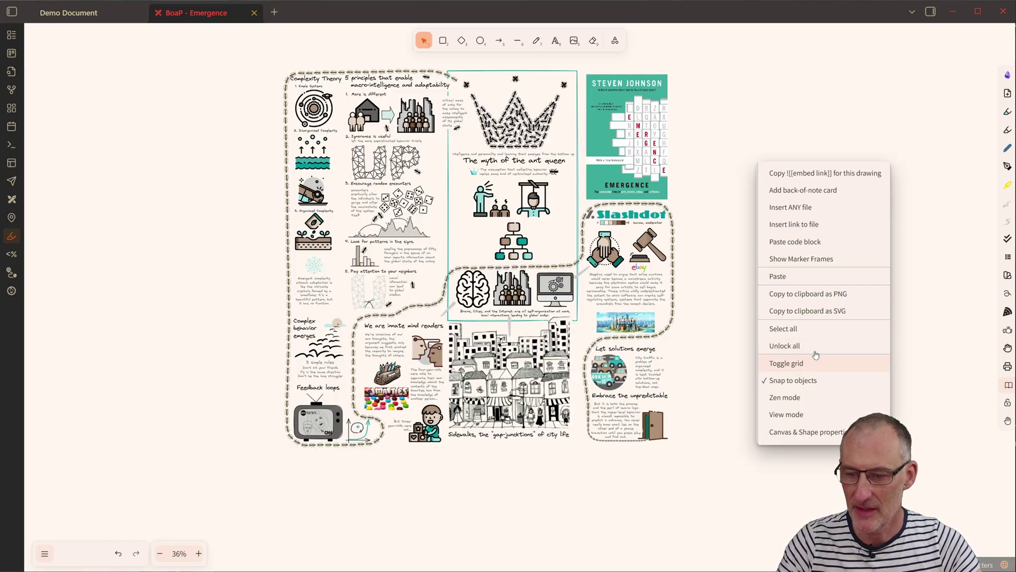
click(810, 258)
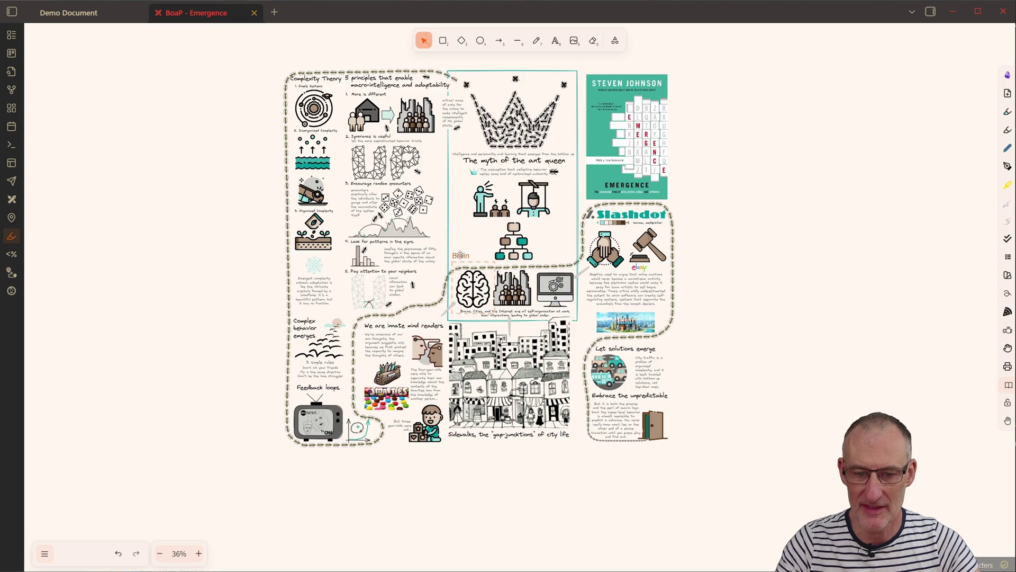
ctrl+scroll(466, 267, up, 5)
ctrl+scroll(435, 263, down, 5)
Step: Add ![[BoaP - Emergence|1500]] on a new line below the Brain image in Demo Document
click(63, 12)
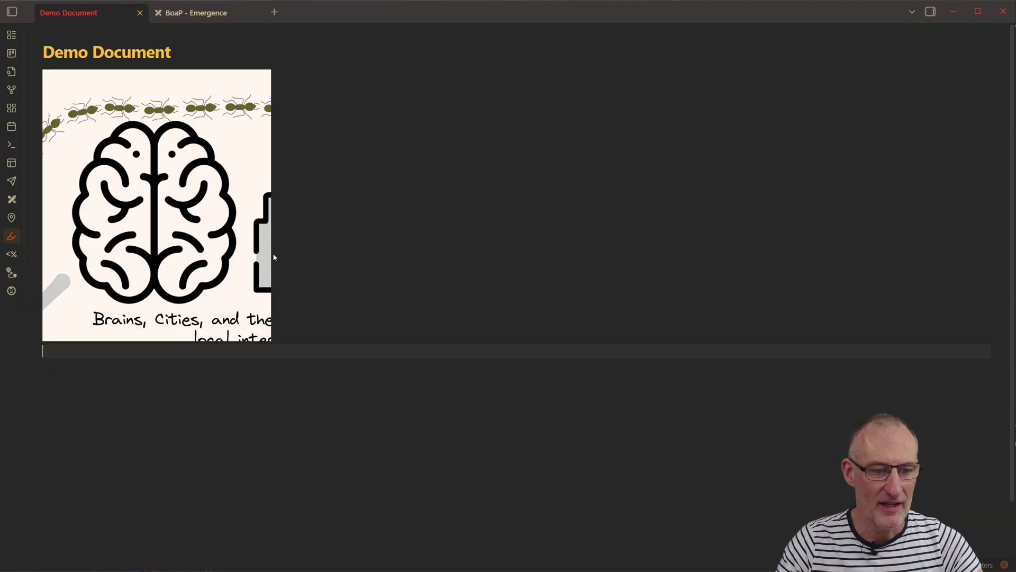
key(Return)
text(![[)
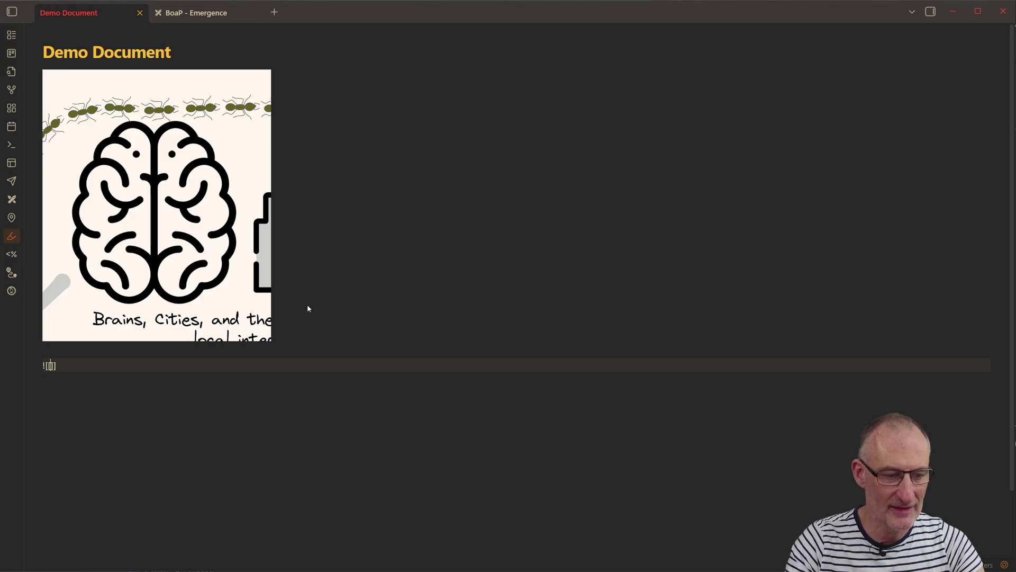
key(Down)
key(Return)
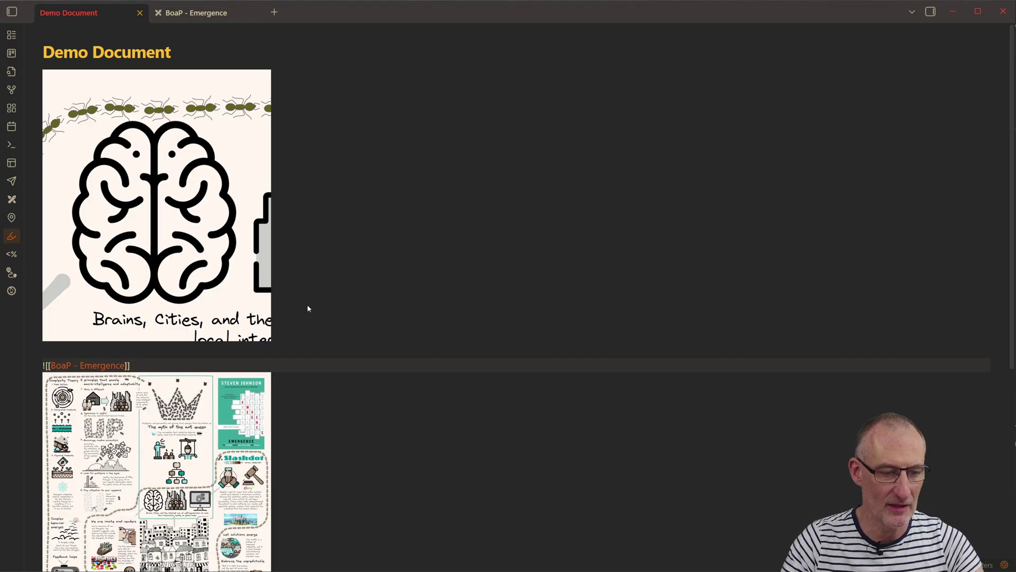
scroll(307, 308, down, 4)
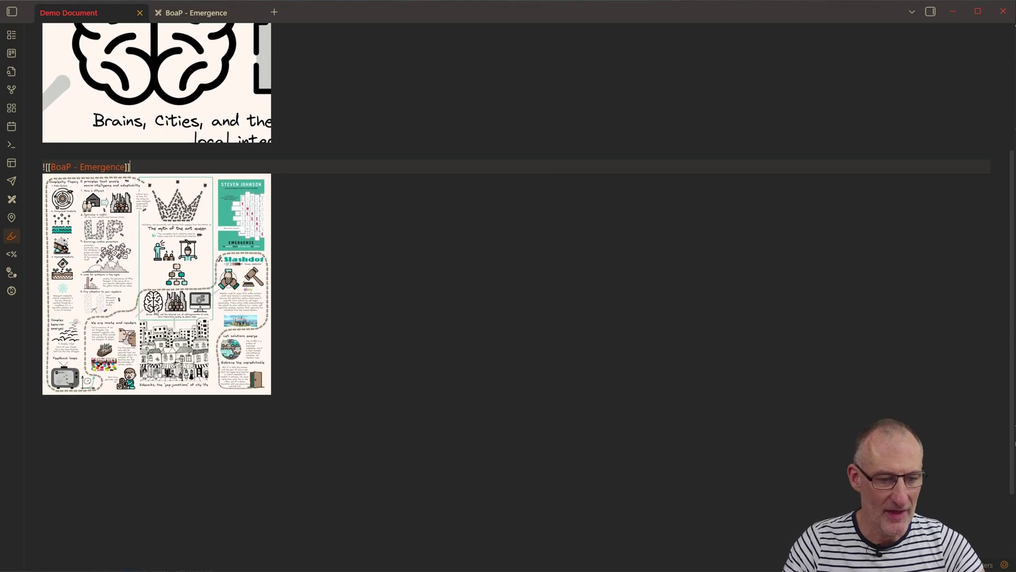
key(Left)
key(Left)
text(w)
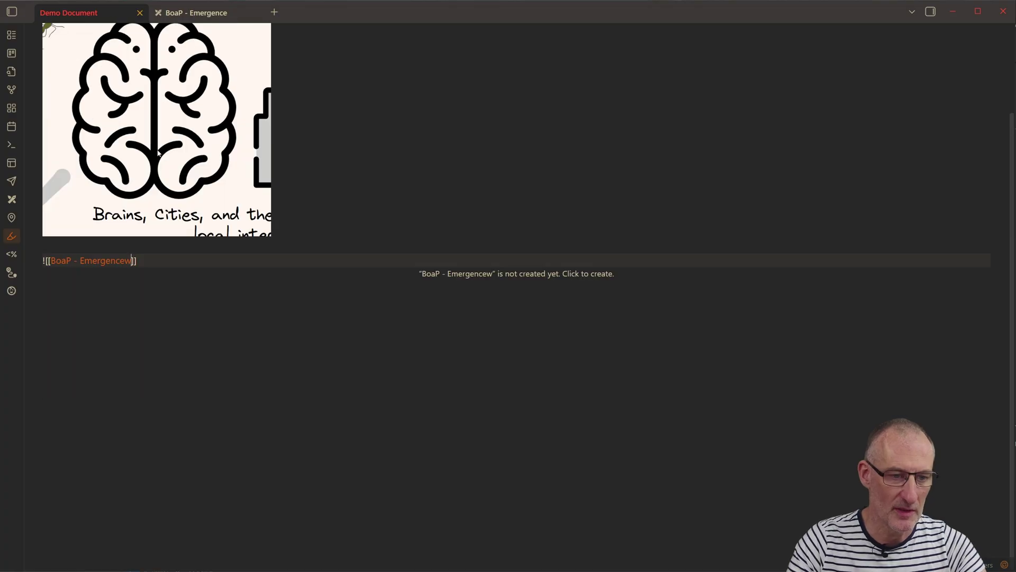
key(BackSpace)
text(|)
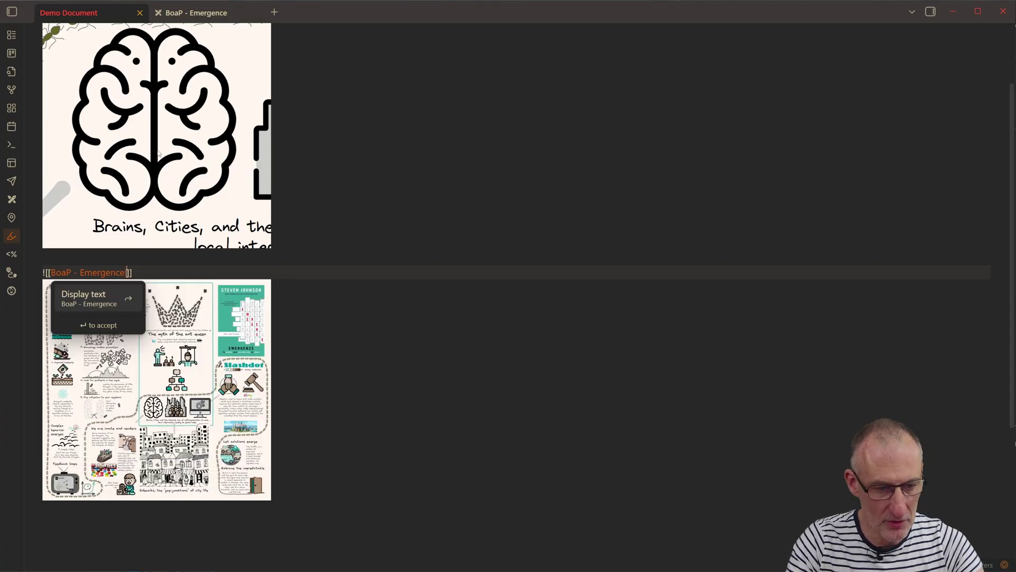
text(1500)
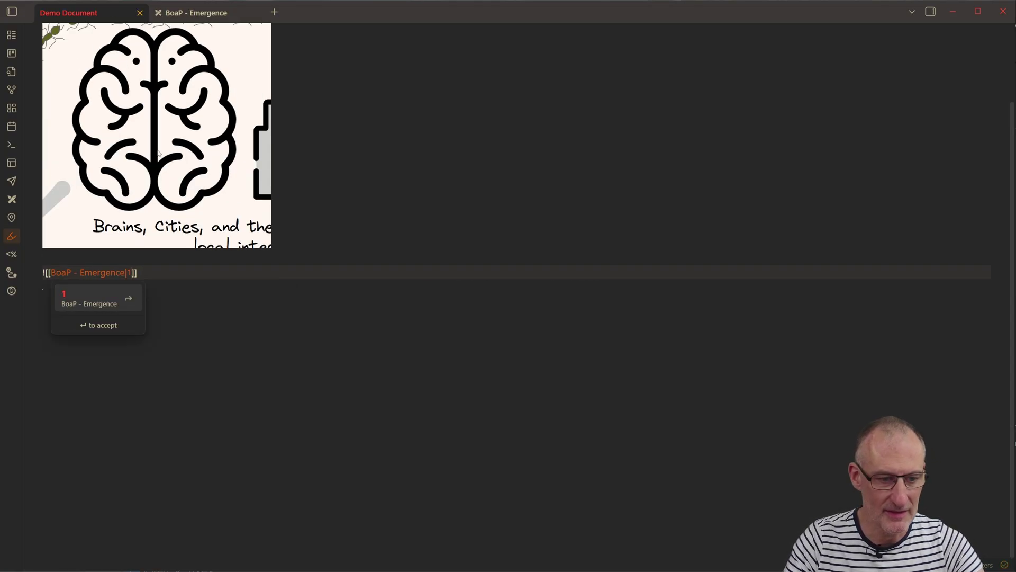
scroll(462, 353, down, 6)
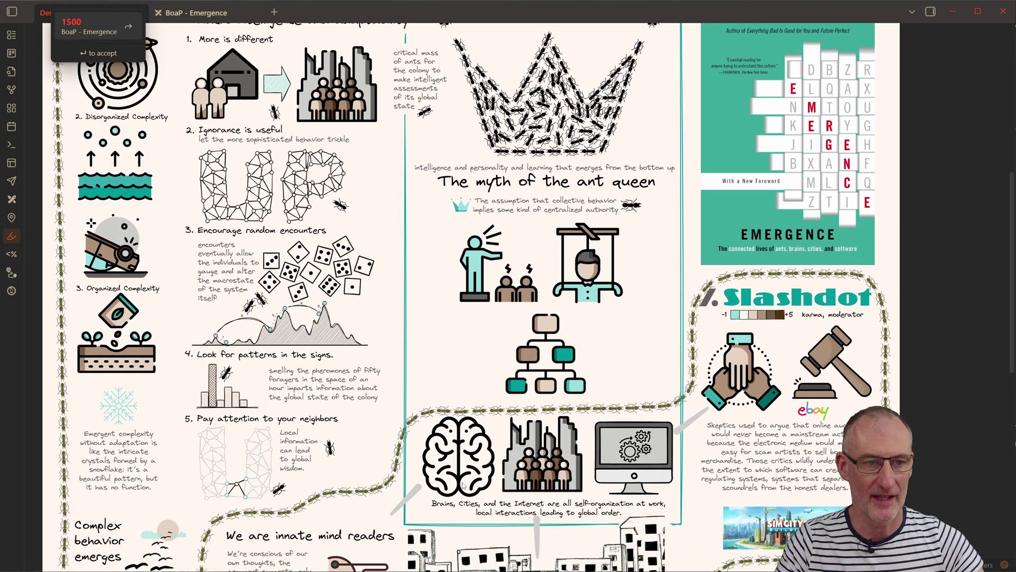
Step: Compare the 1500-wide embed in Demo Document, then return to the drawing and select the Brain frame
click(193, 13)
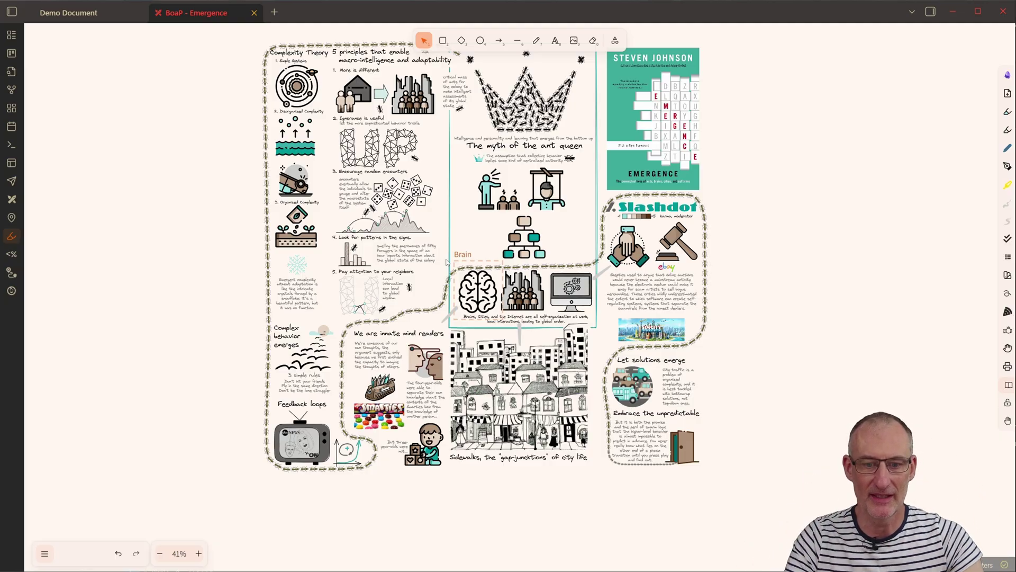
click(68, 13)
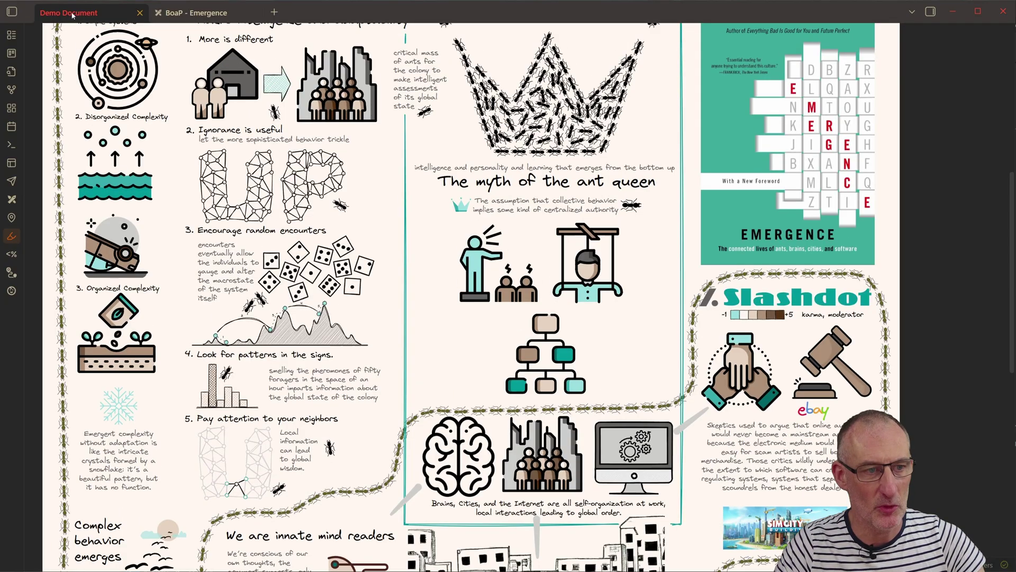
scroll(467, 481, down, 3)
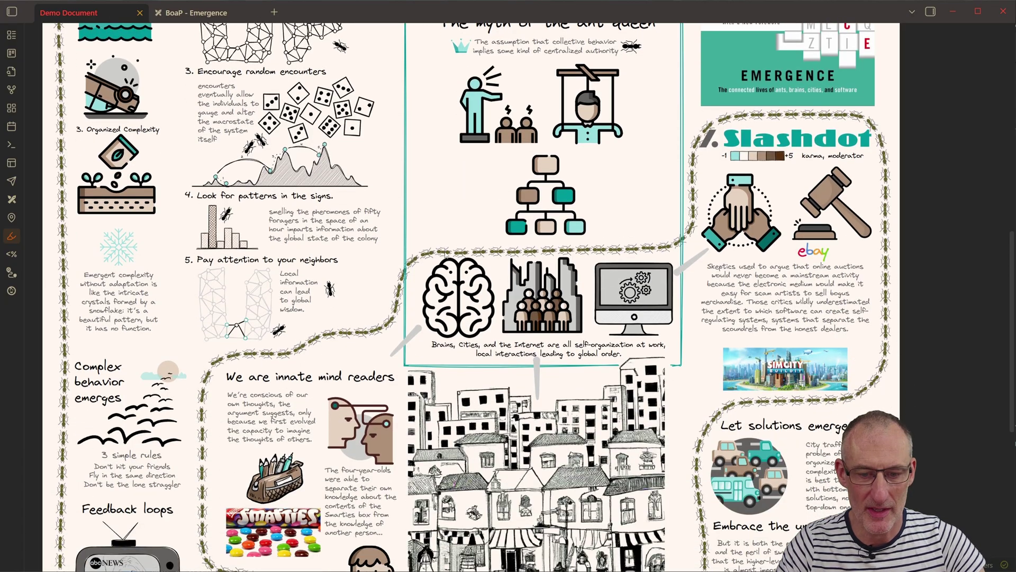
key(ctrl+Tab)
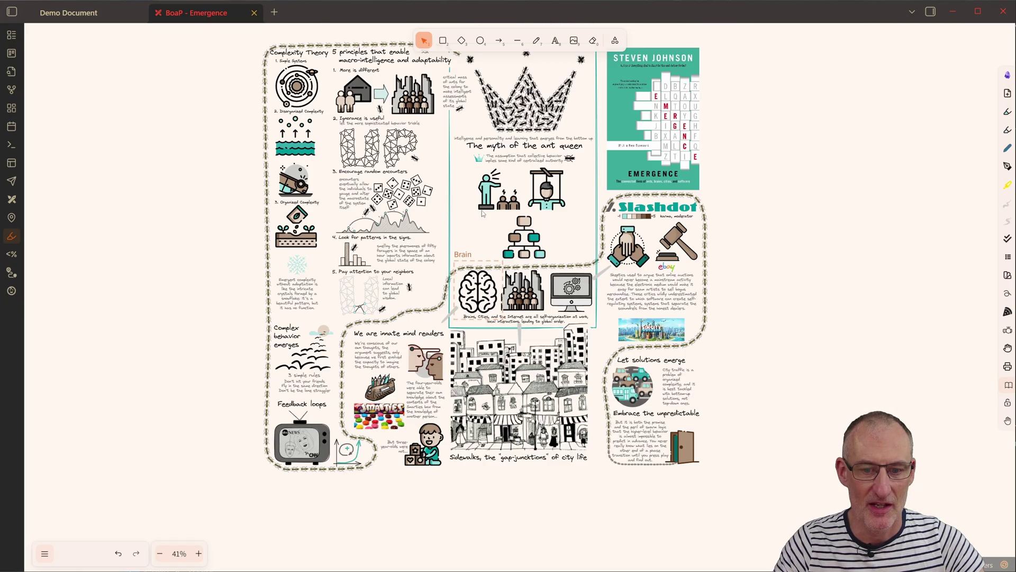
scroll(498, 243, up, 1)
click(471, 338)
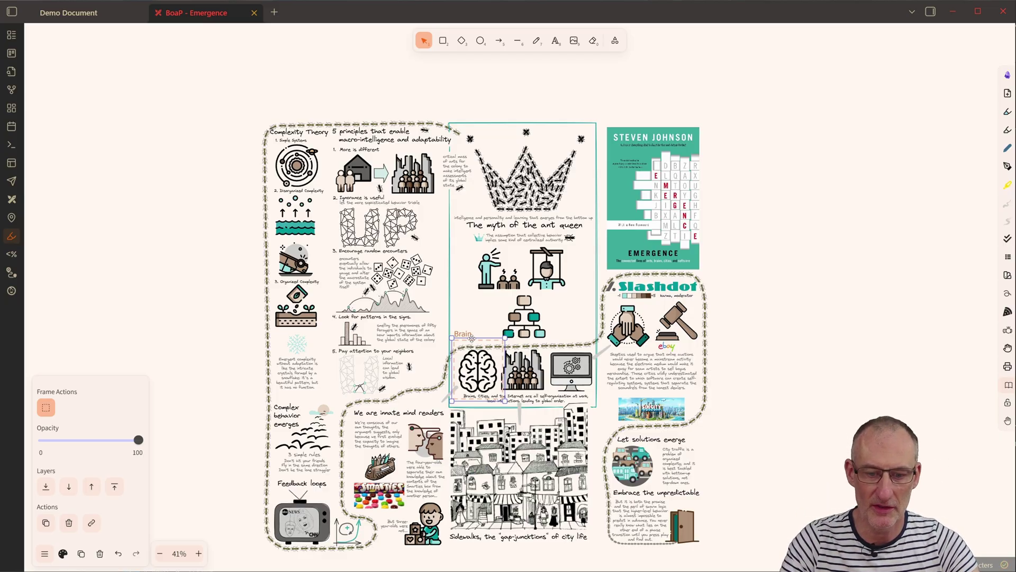
Step: Deselect the Brain frame and open Page Management via the Printable Layout Wizard icon
key(Escape)
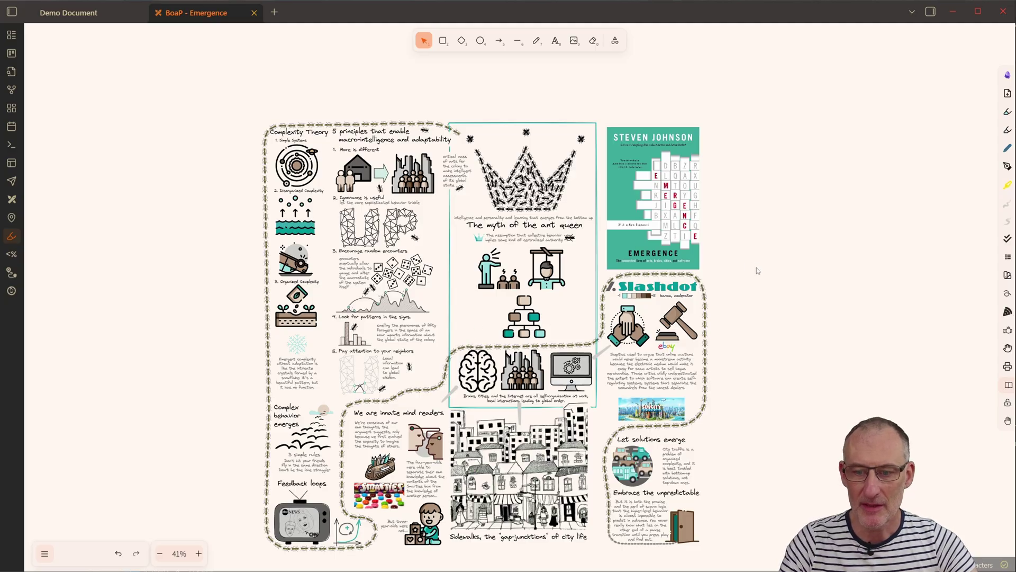
scroll(756, 270, down, 1)
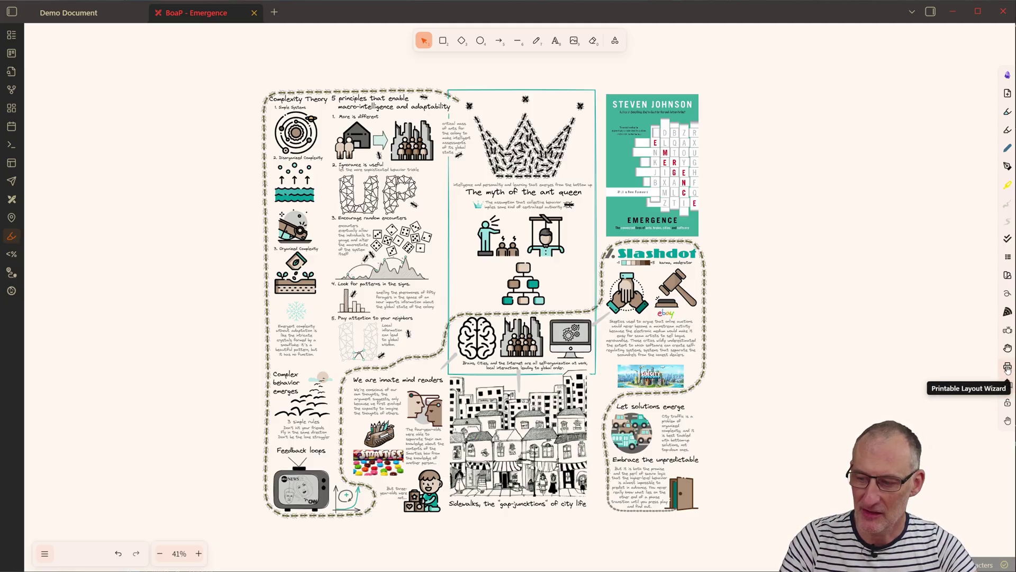
click(1007, 368)
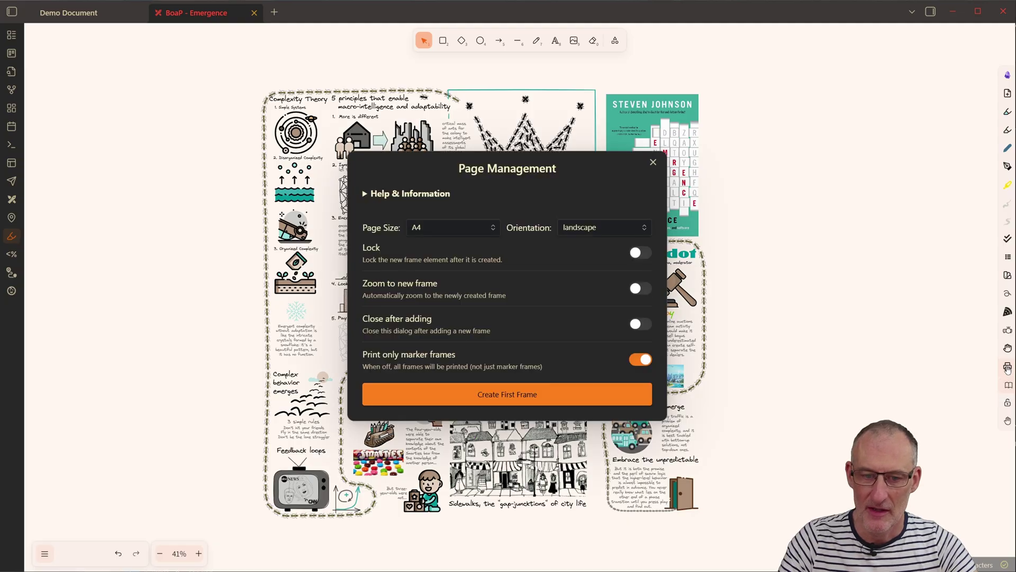
Step: Create the first page frame and place it over the poster's top-left area
click(533, 398)
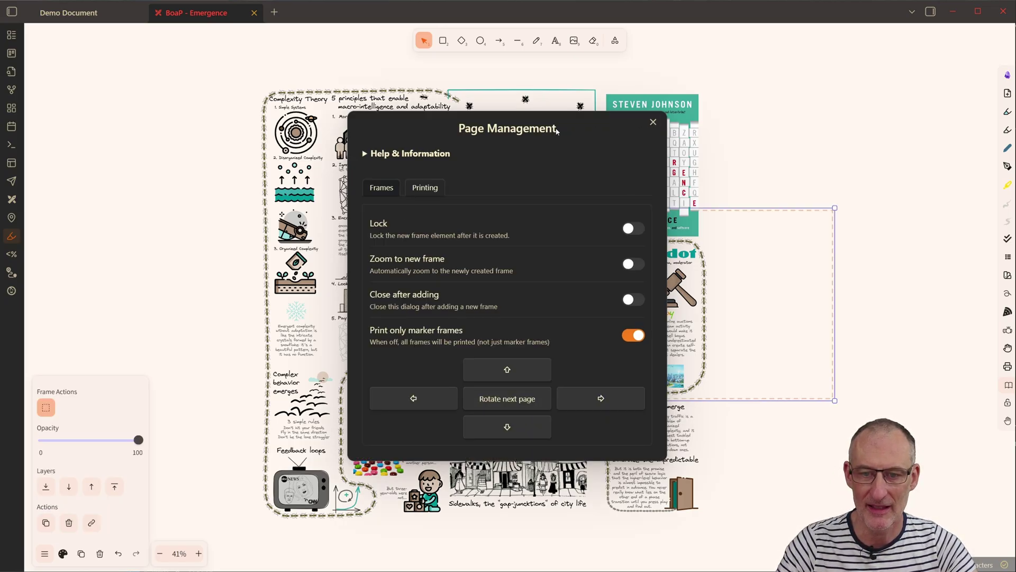
drag(558, 127, 943, 97)
drag(715, 214, 407, 90)
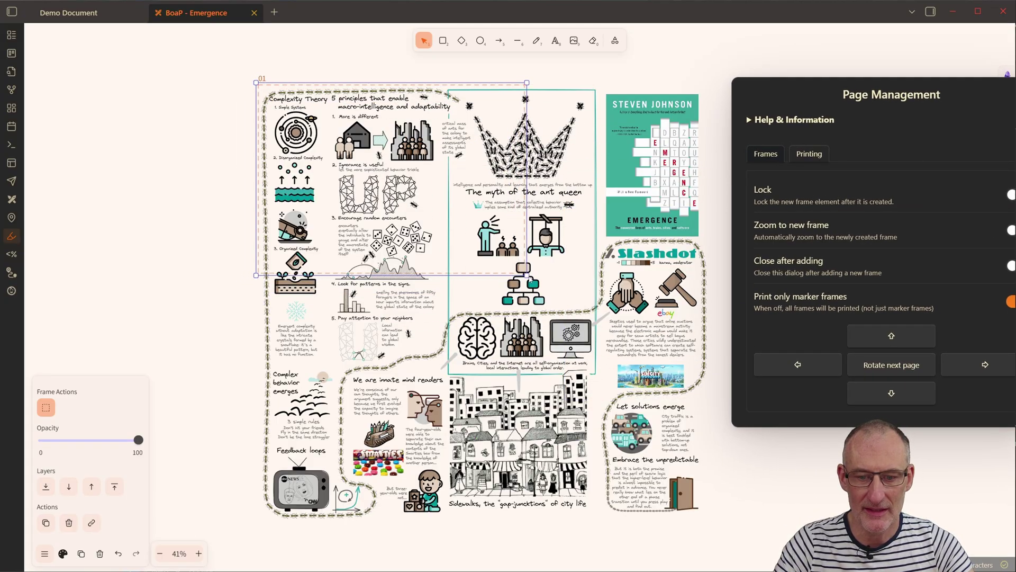
Step: Resize and nudge frame 01 to cover the Complexity Theory and ant queen sections
drag(527, 276, 600, 327)
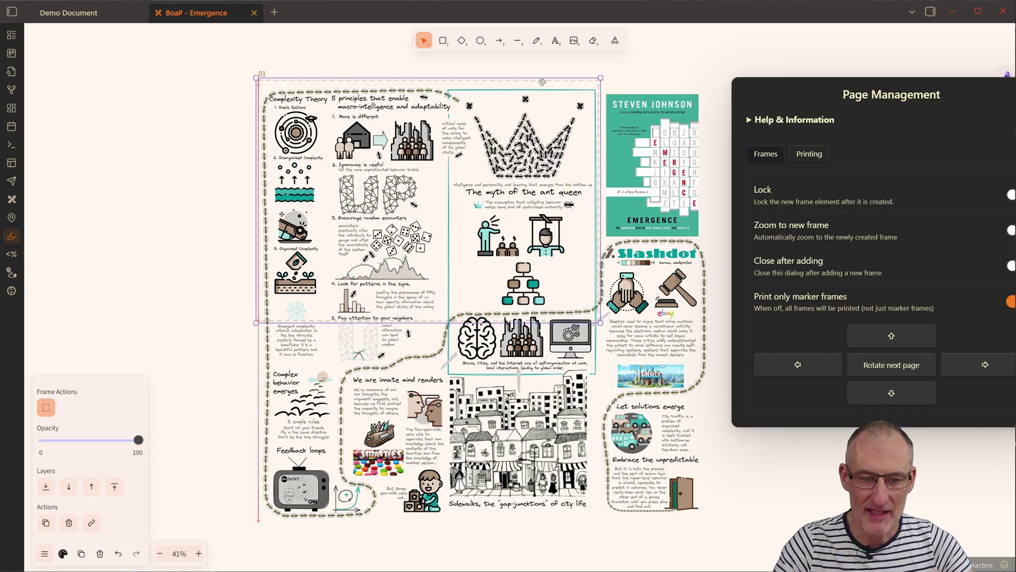
drag(542, 82, 542, 75)
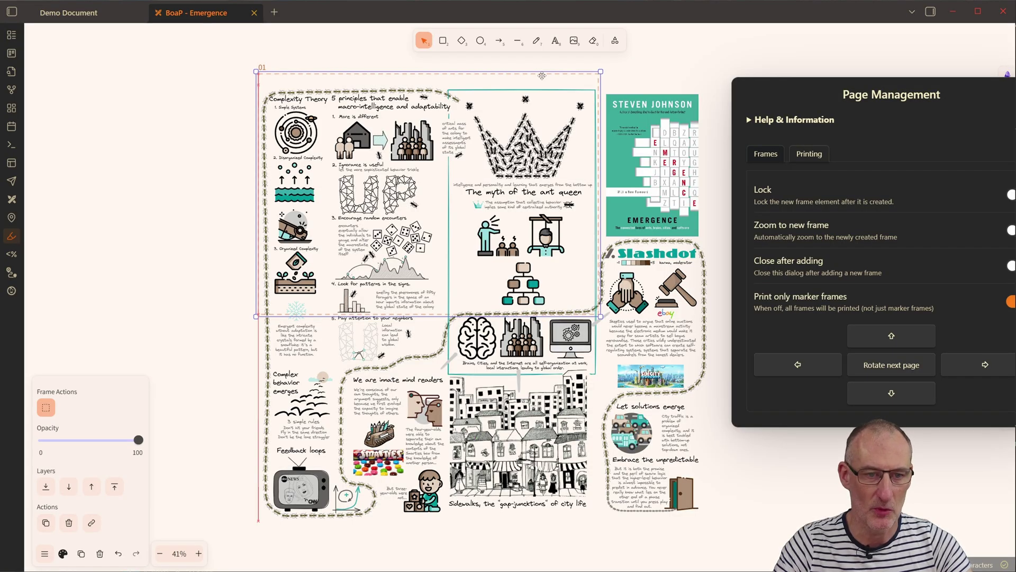
drag(541, 76, 542, 76)
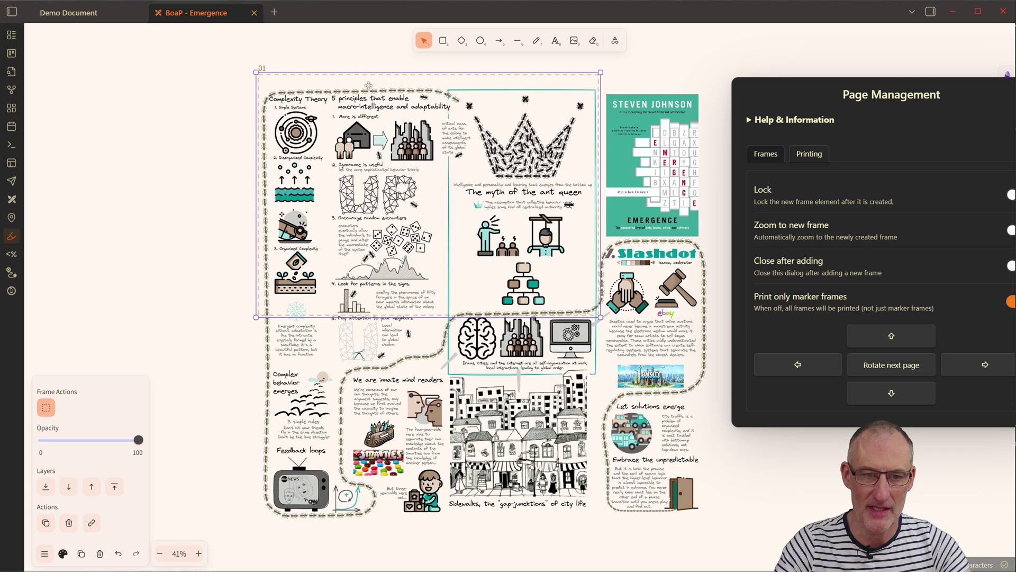
scroll(384, 321, up, 5)
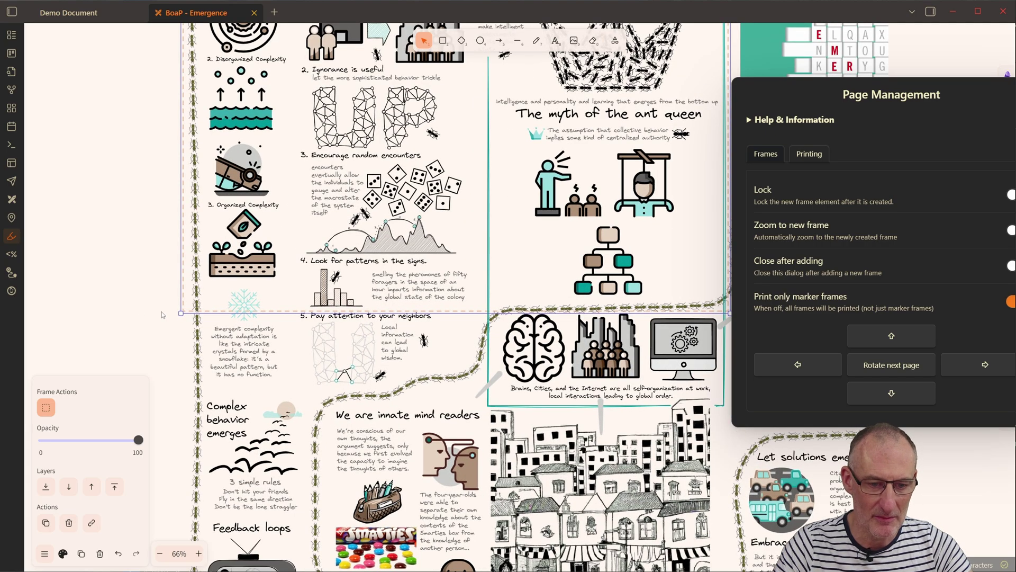
scroll(331, 304, down, 4)
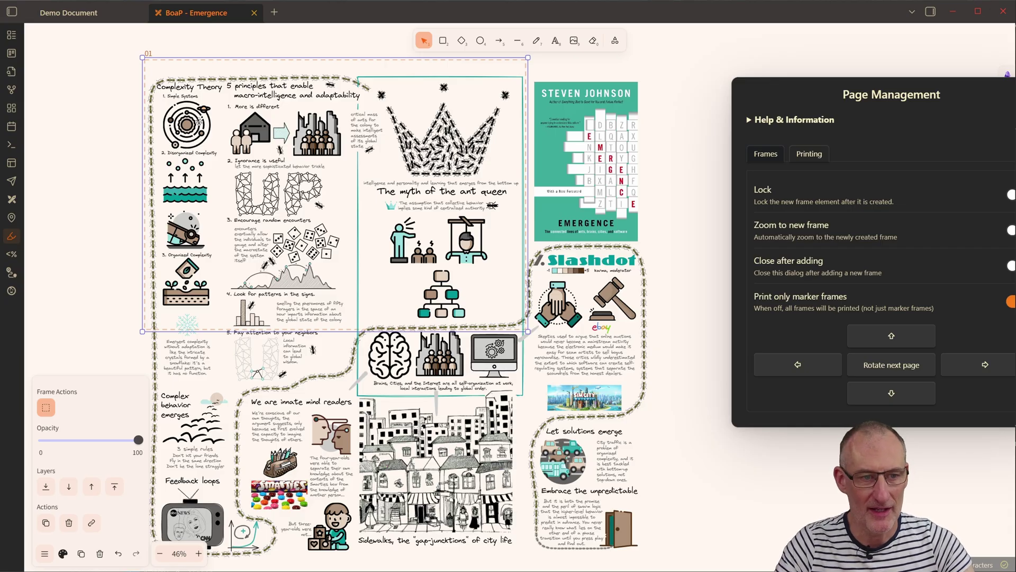
mouse_move(142, 57)
mouse_down()
mouse_move(159, 69)
mouse_move(141, 62)
mouse_up()
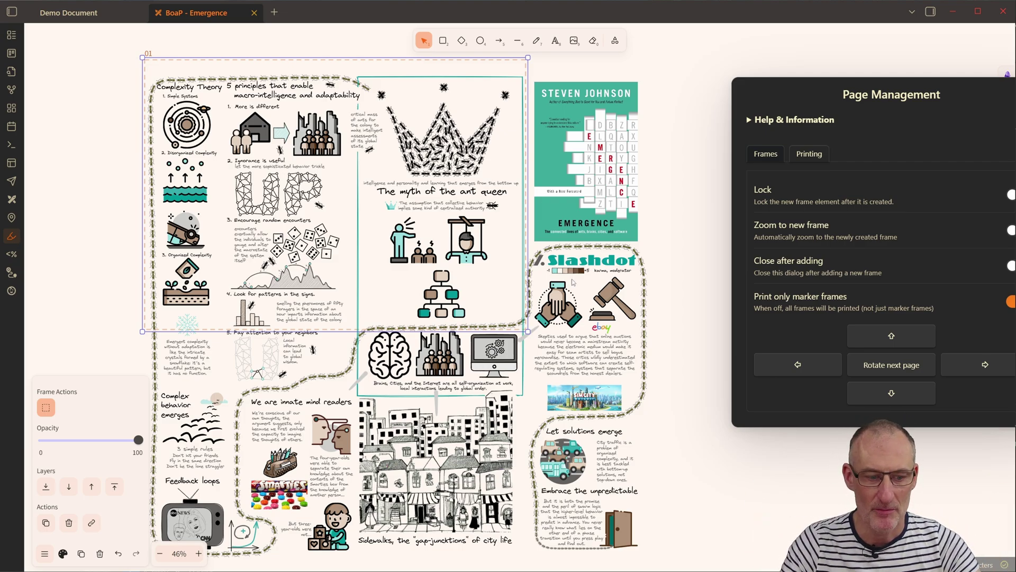
Step: Add page frame 02 directly below frame 01
click(61, 554)
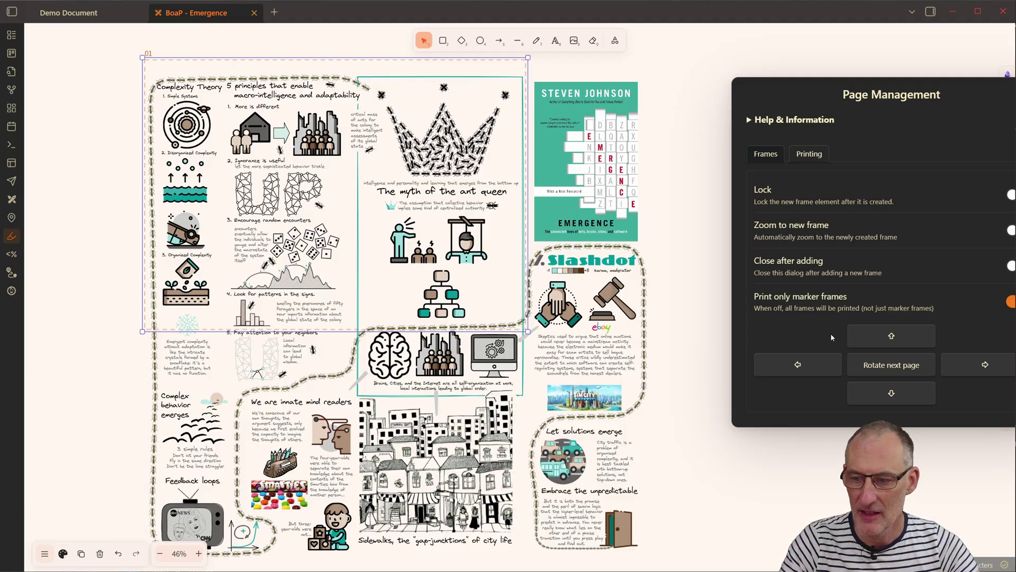
drag(890, 97, 818, 47)
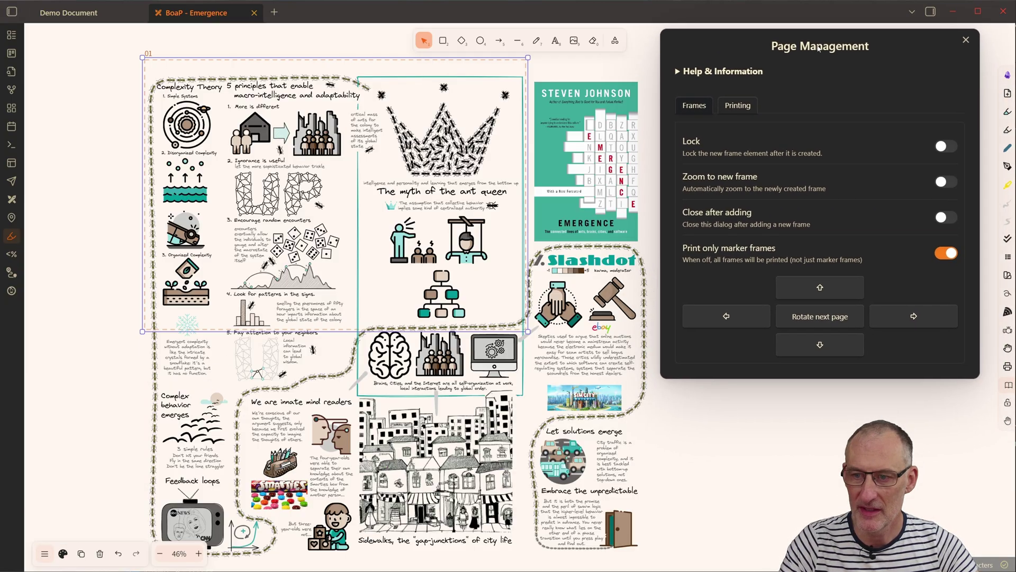
click(819, 343)
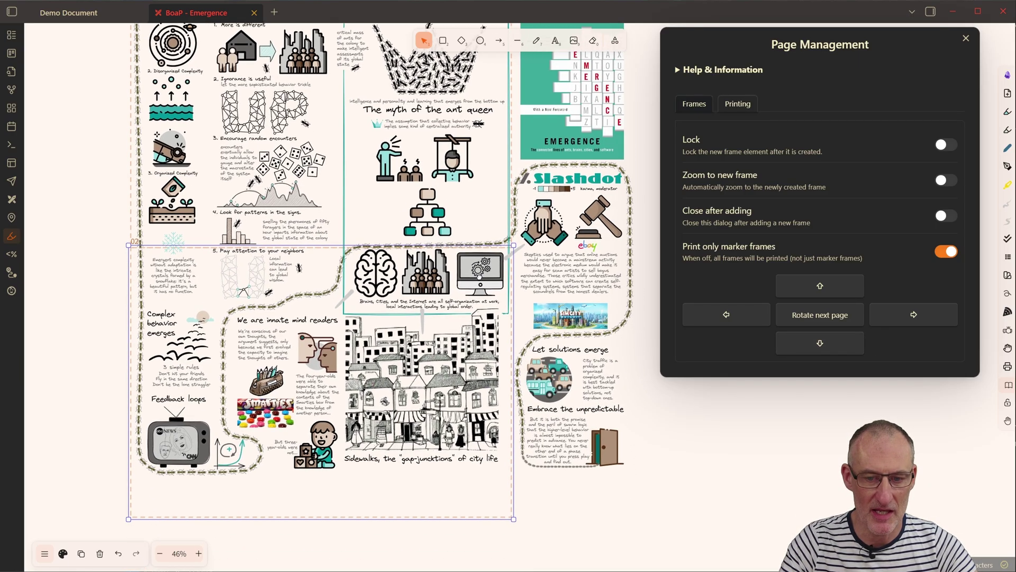
Step: Add a rotated portrait frame 03 to the right of frame 01
scroll(411, 464, up, 3)
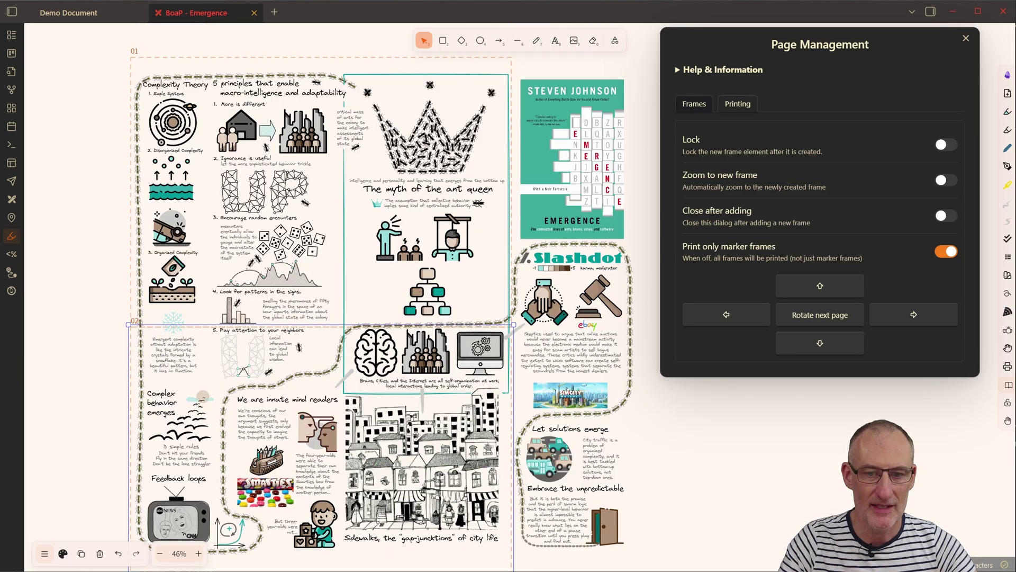
click(429, 58)
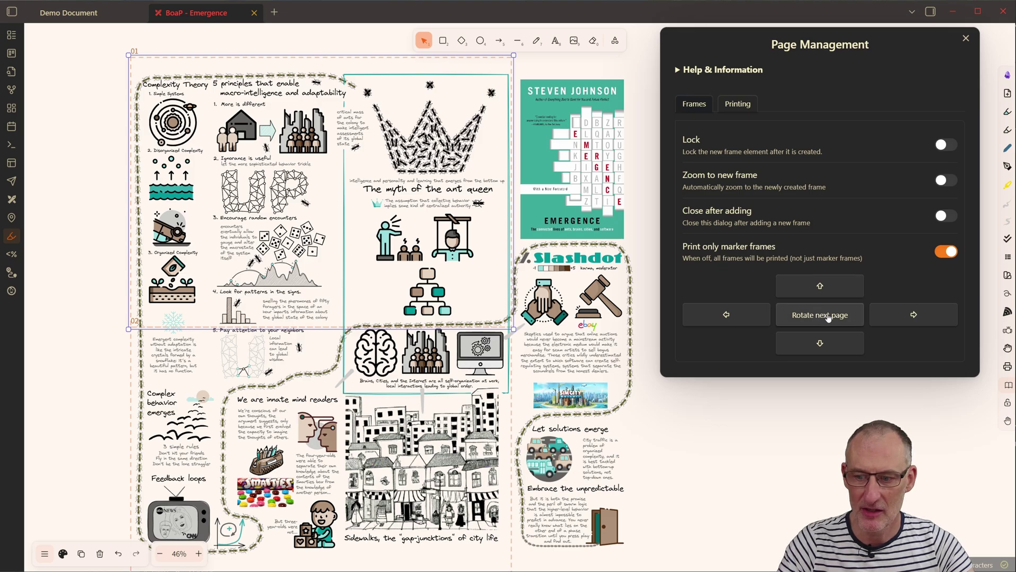
click(849, 321)
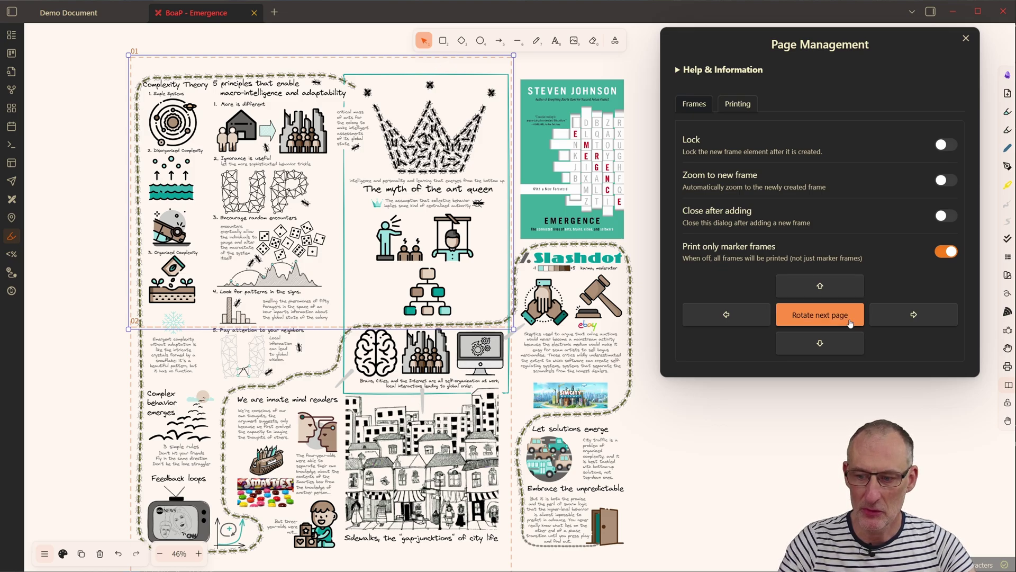
click(924, 321)
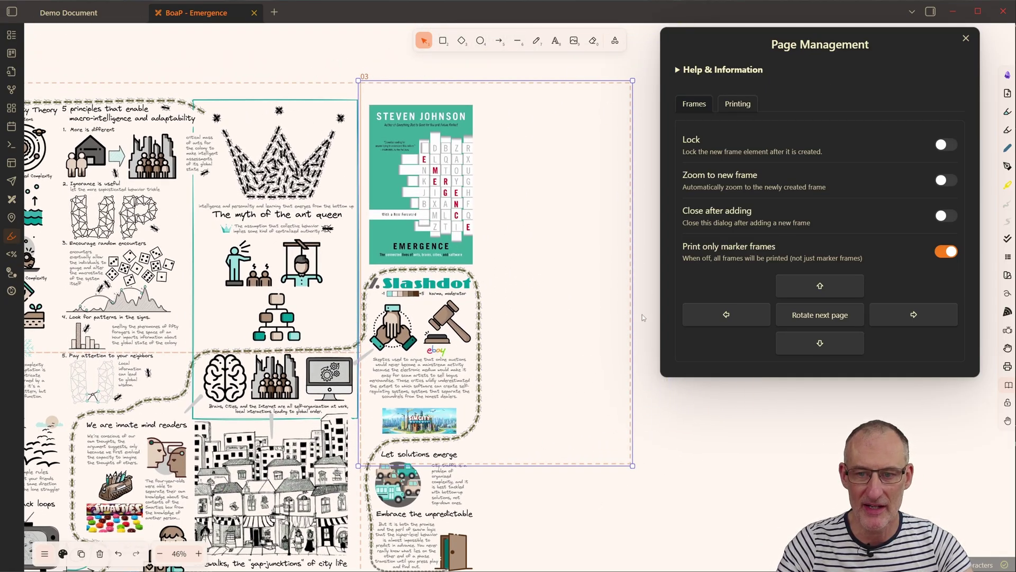
Step: Replace a misplaced frame with landscape frame 04 under frame 03, then fit all frames in view
scroll(646, 482, down, 2)
scroll(645, 473, down, 5)
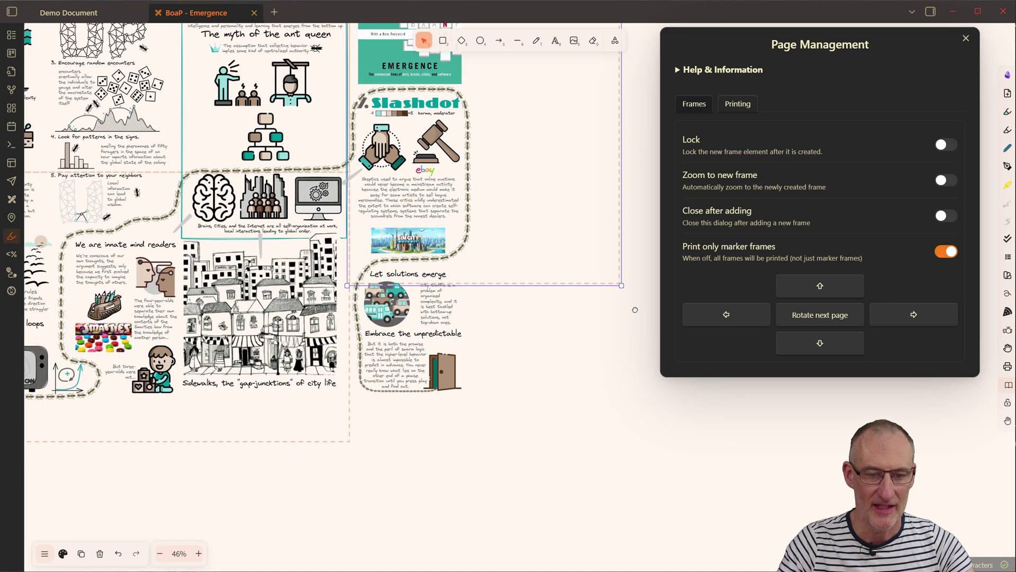
click(788, 344)
scroll(680, 415, down, 2)
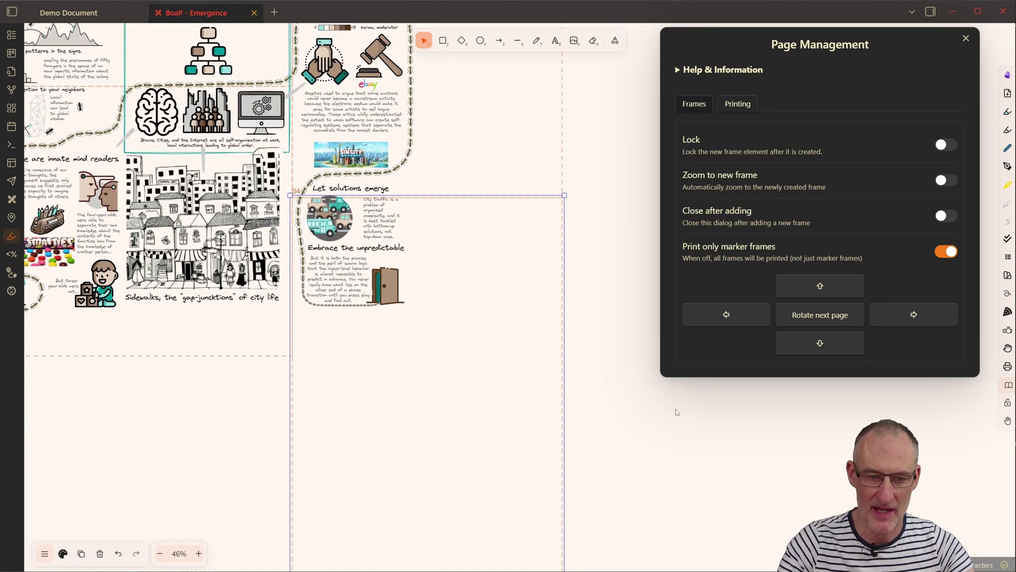
key(Delete)
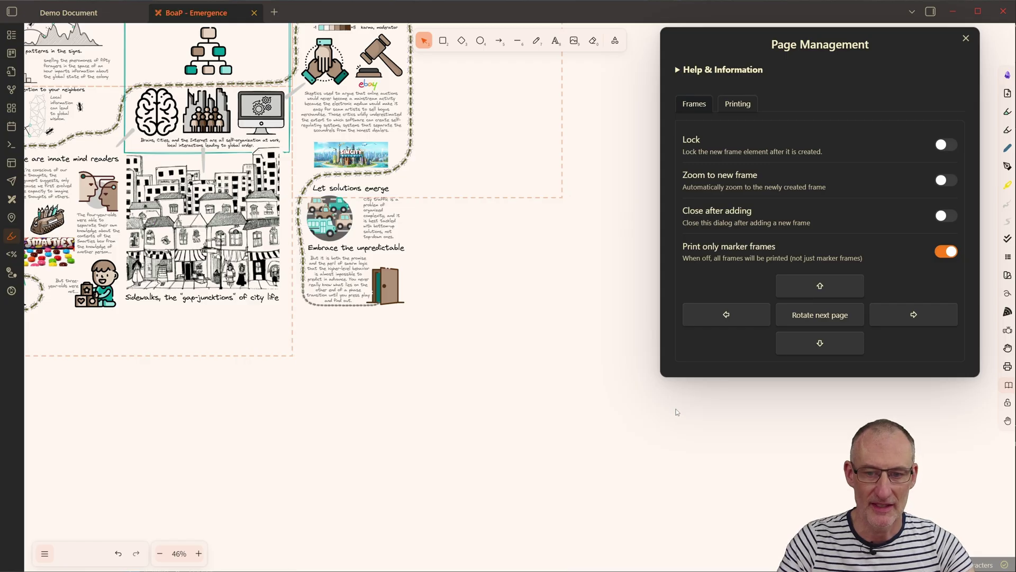
click(563, 199)
click(807, 318)
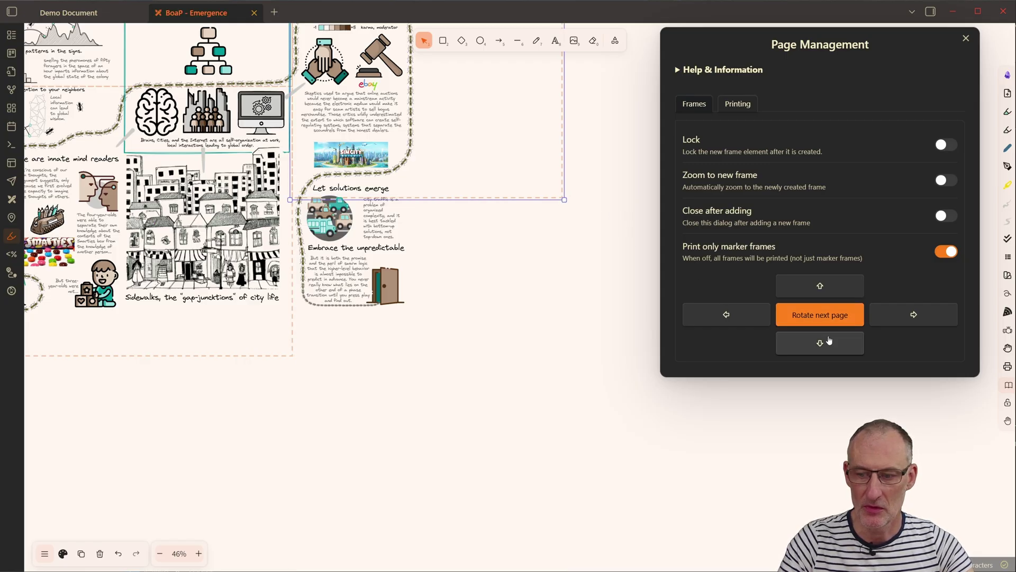
click(831, 344)
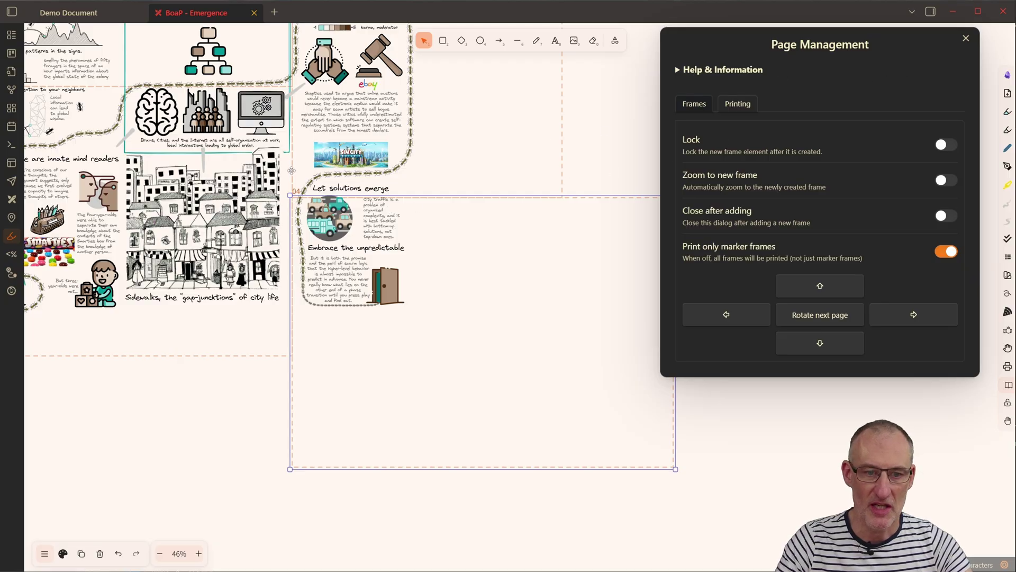
key(shift+1)
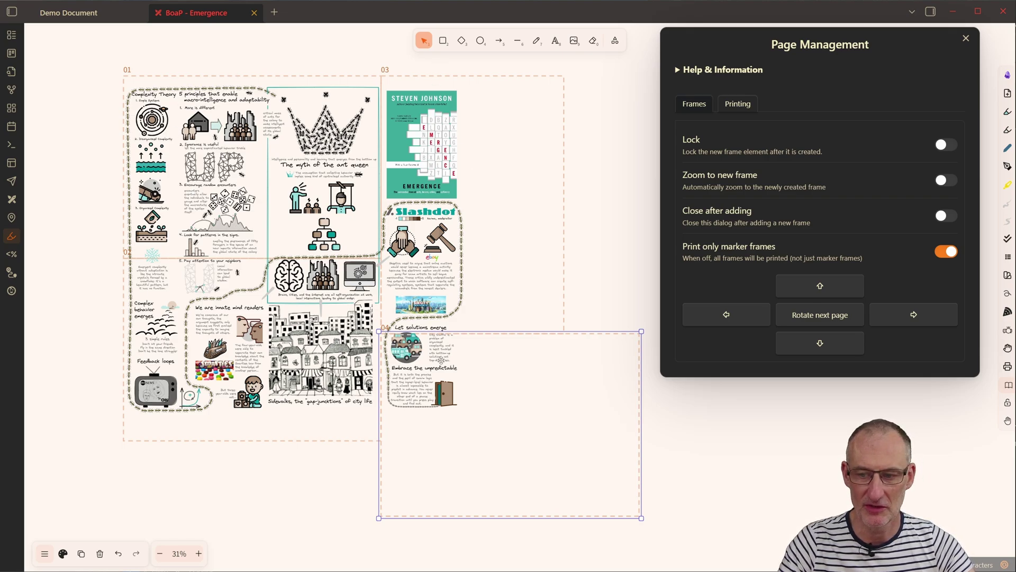
Step: Print the marker frames to PDF, overwriting 'BoaP - Emergence-pages.pdf' in Downloads
click(739, 105)
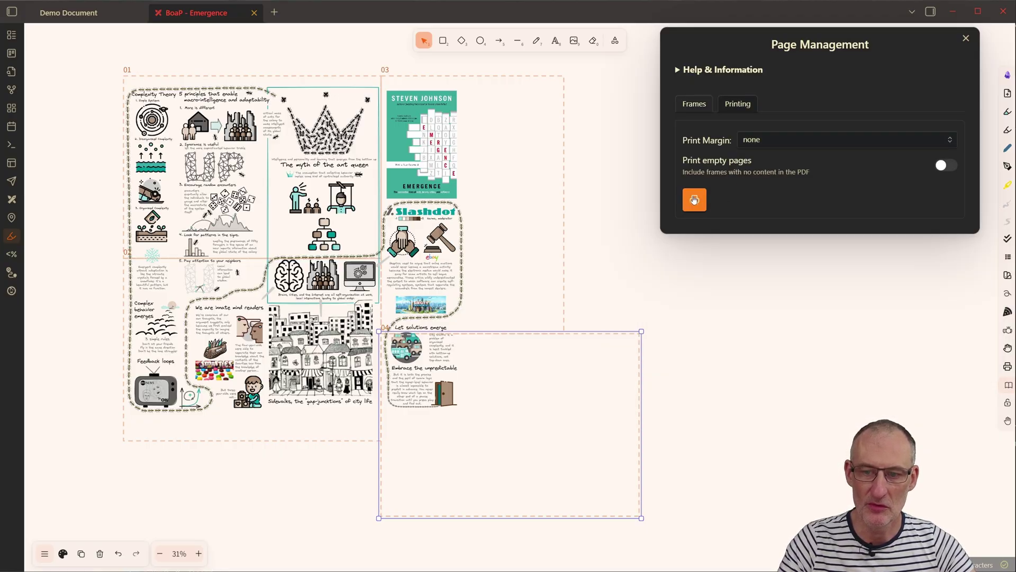
click(695, 200)
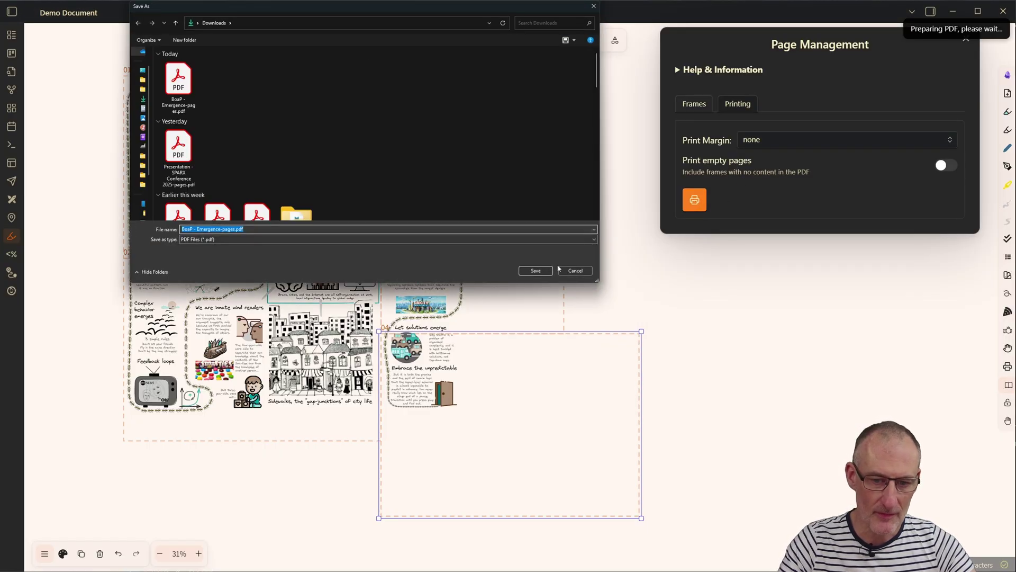
click(551, 271)
click(528, 291)
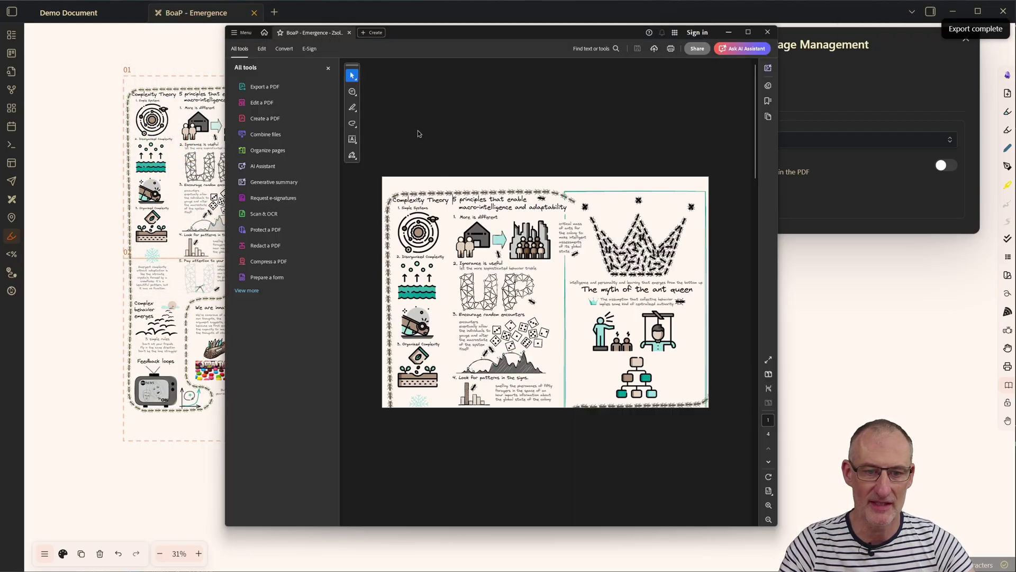
Step: Scroll through PDF pages 1–4, including the portrait book-cover page, then close Acrobat
scroll(587, 237, down, 5)
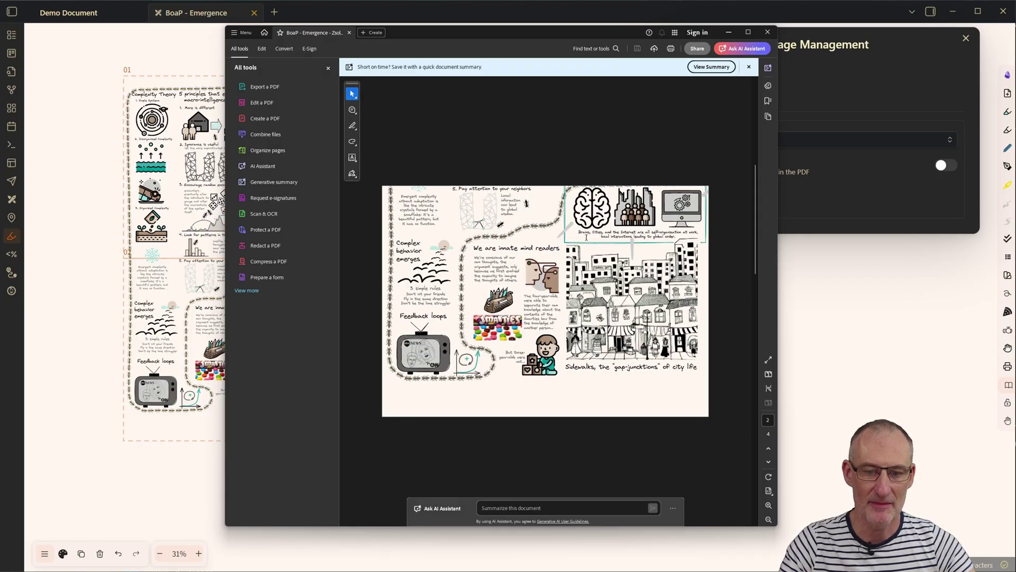
scroll(586, 237, down, 5)
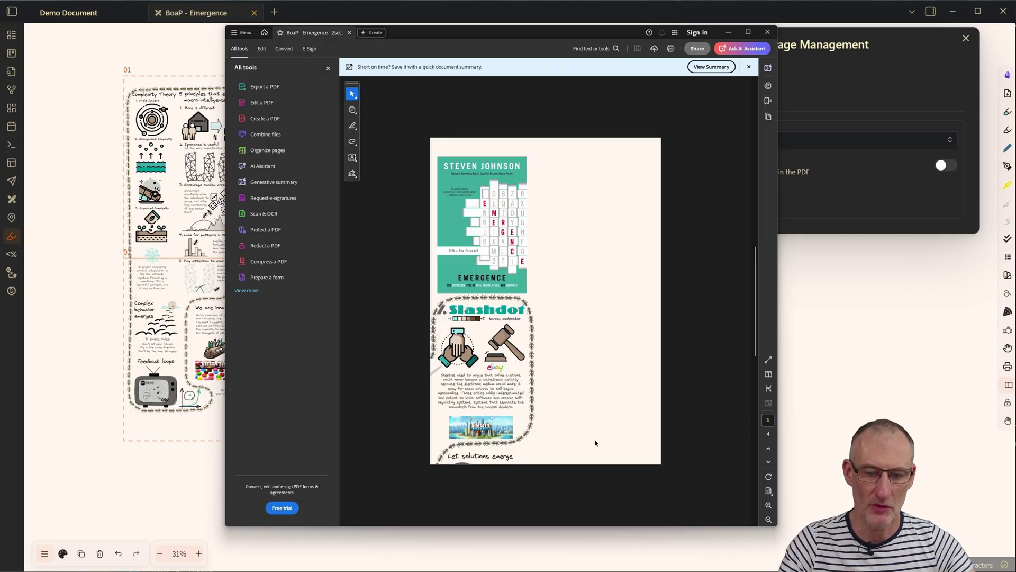
scroll(594, 442, down, 5)
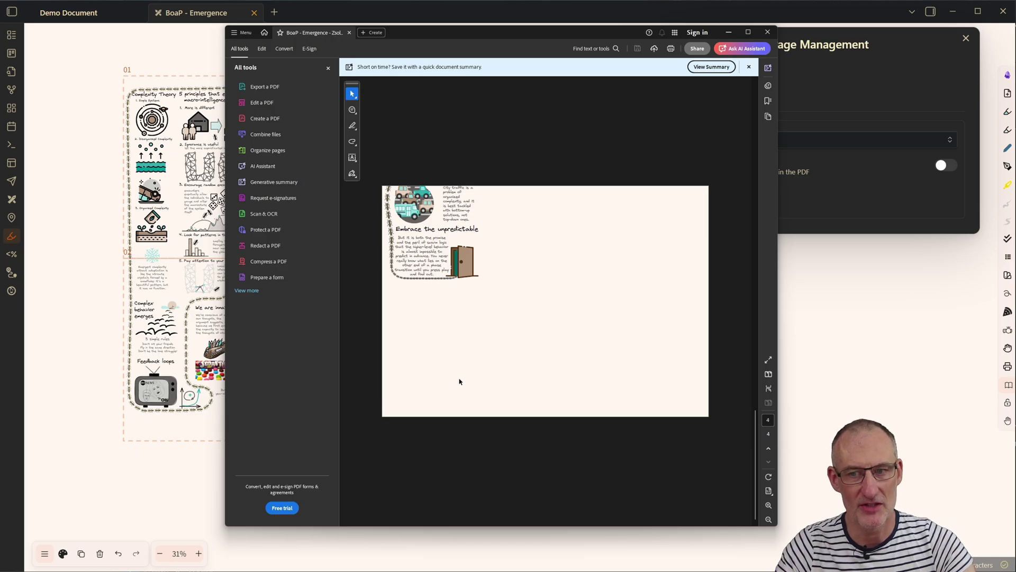
click(766, 33)
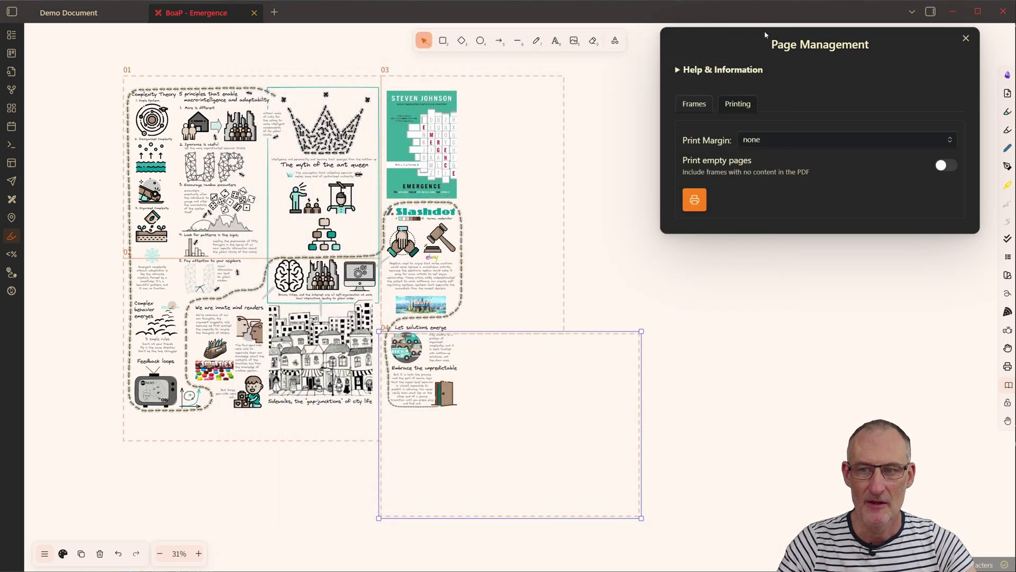
Step: Dismiss the Page Management dialog, leaving the four page frames on the poster
click(965, 39)
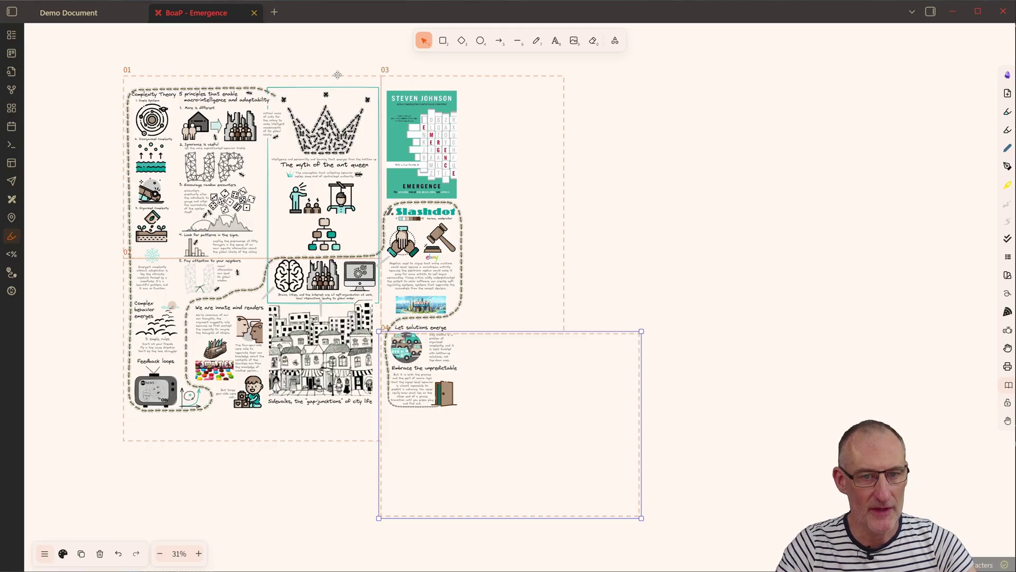
Step: Choose Hide Marker Frame Titles from the canvas menu so the 01, 03, 04 labels disappear
right_click(669, 96)
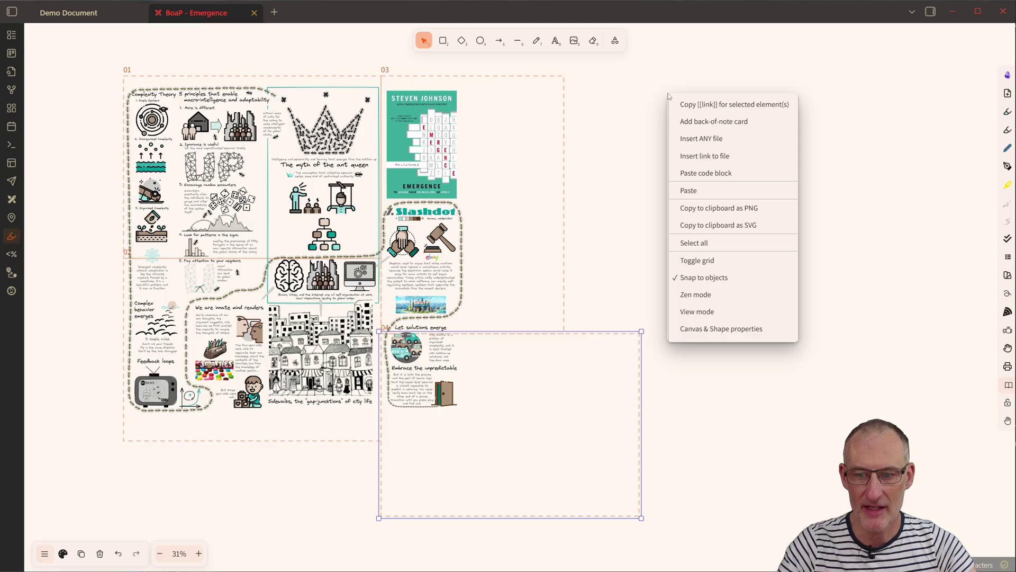
click(613, 154)
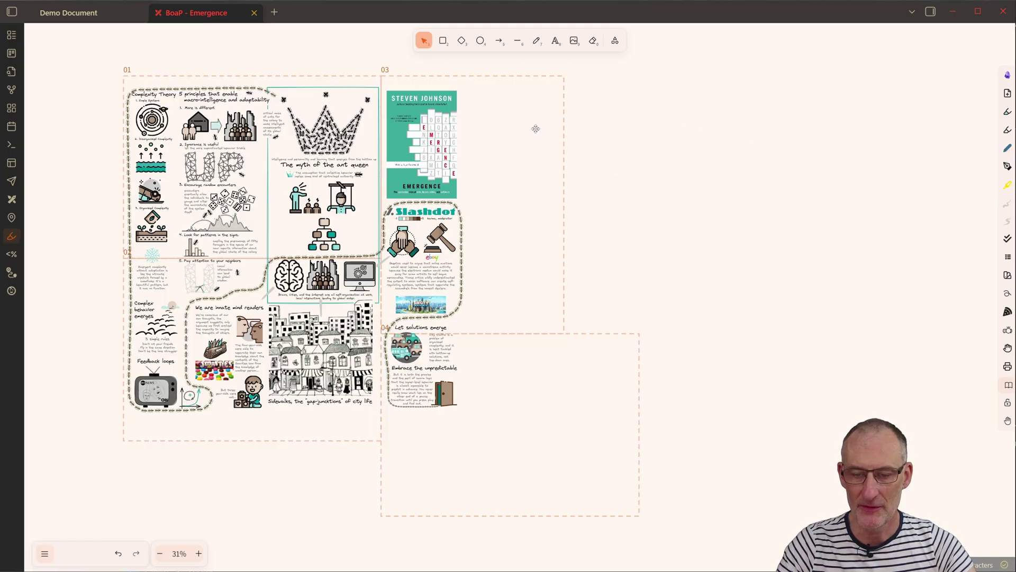
right_click(620, 105)
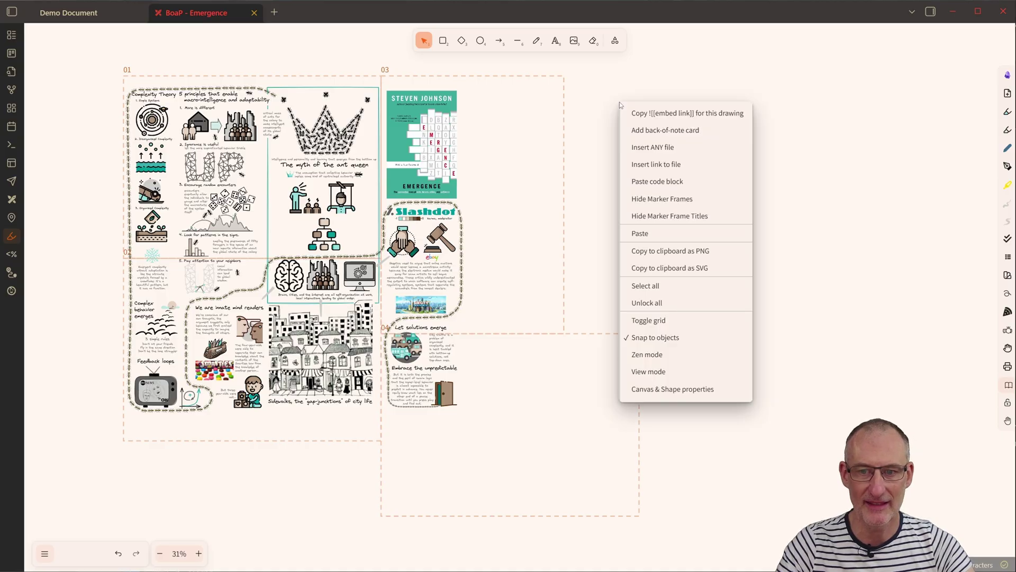
click(711, 220)
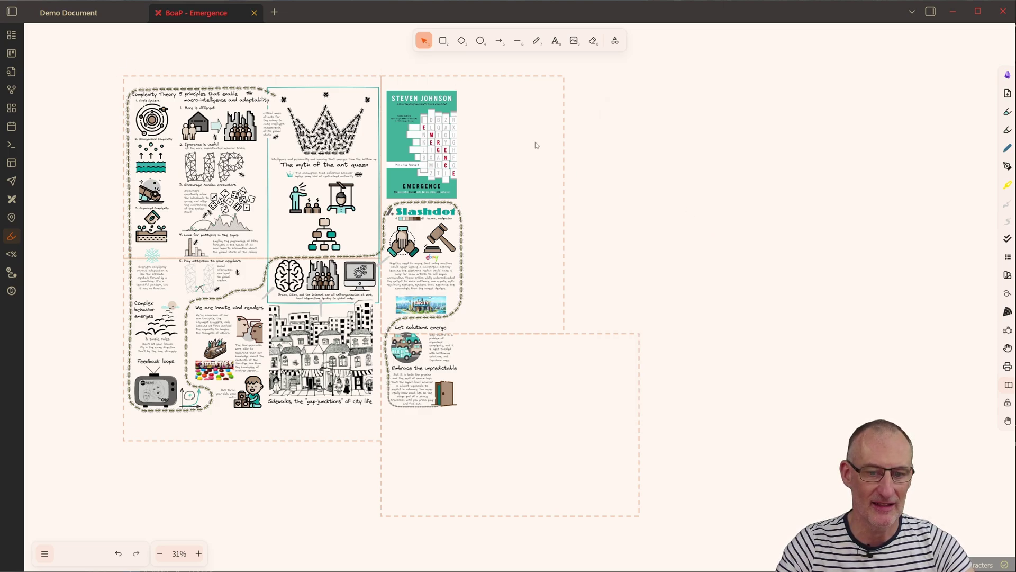
Step: Select all four dashed marker frames and group them
click(589, 334)
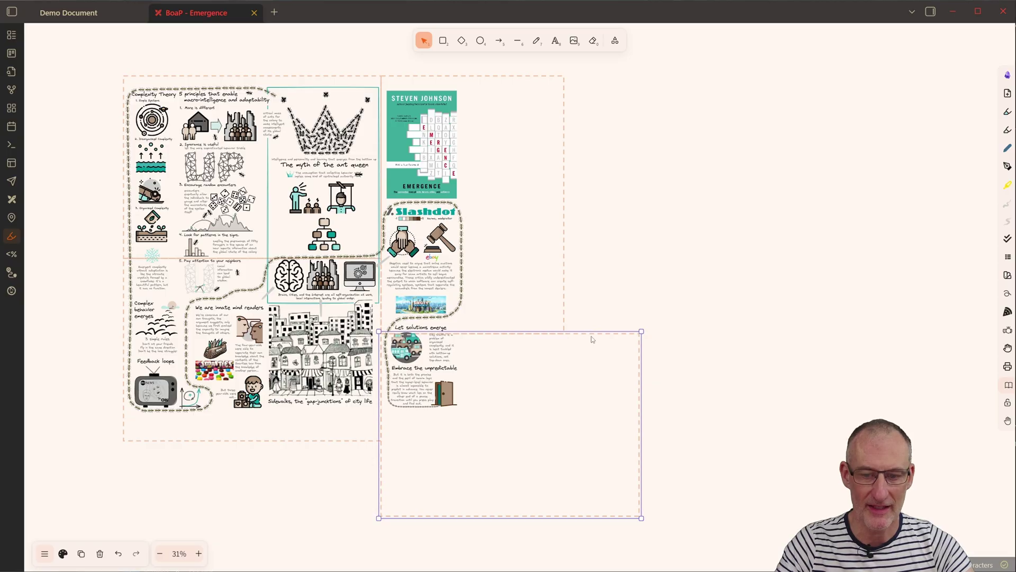
shift+click(564, 241)
shift+click(320, 77)
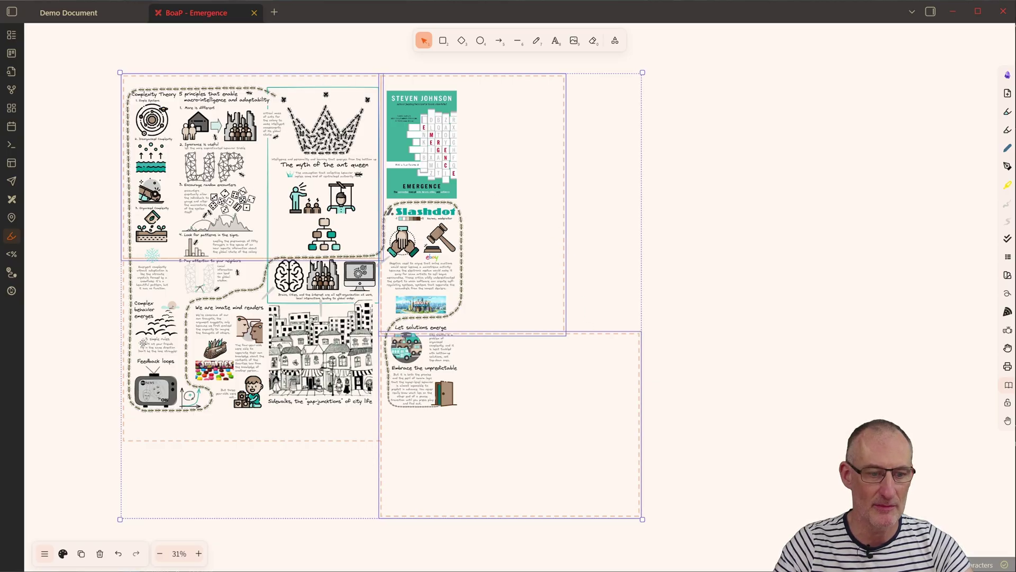
shift+click(155, 442)
right_click(155, 442)
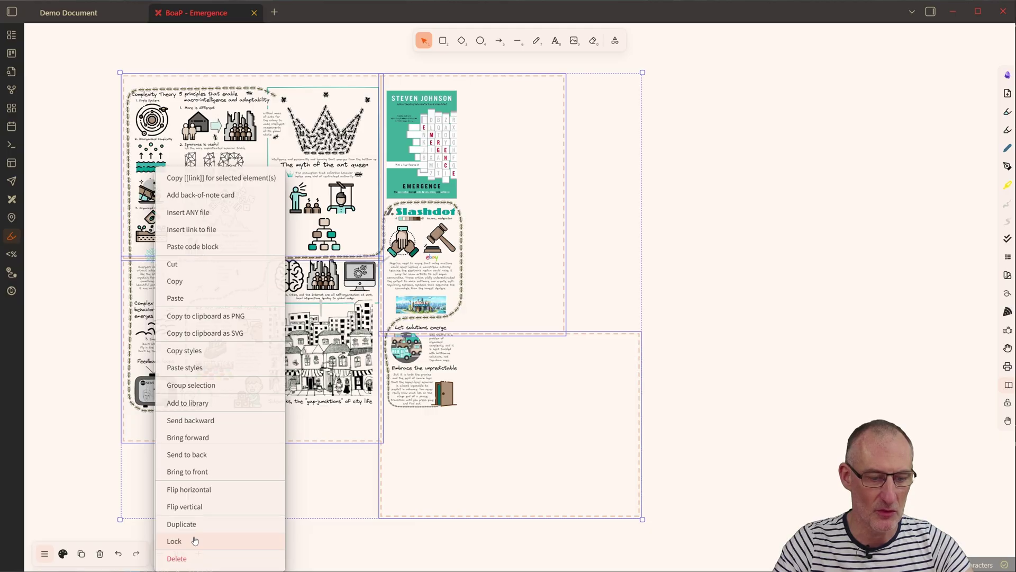
click(193, 385)
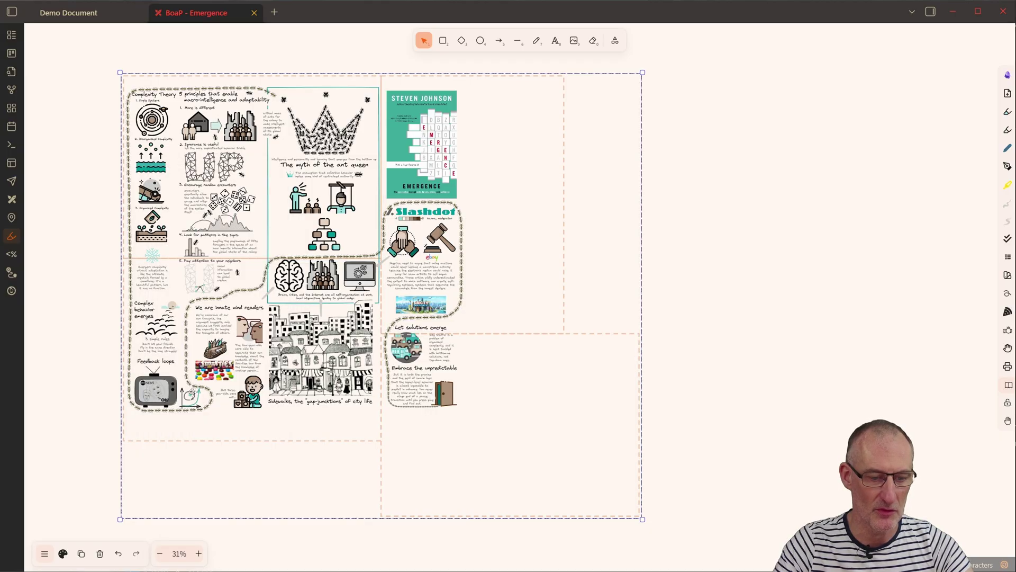
Step: Lock the frame group and verify it can no longer be selected
right_click(175, 446)
click(200, 540)
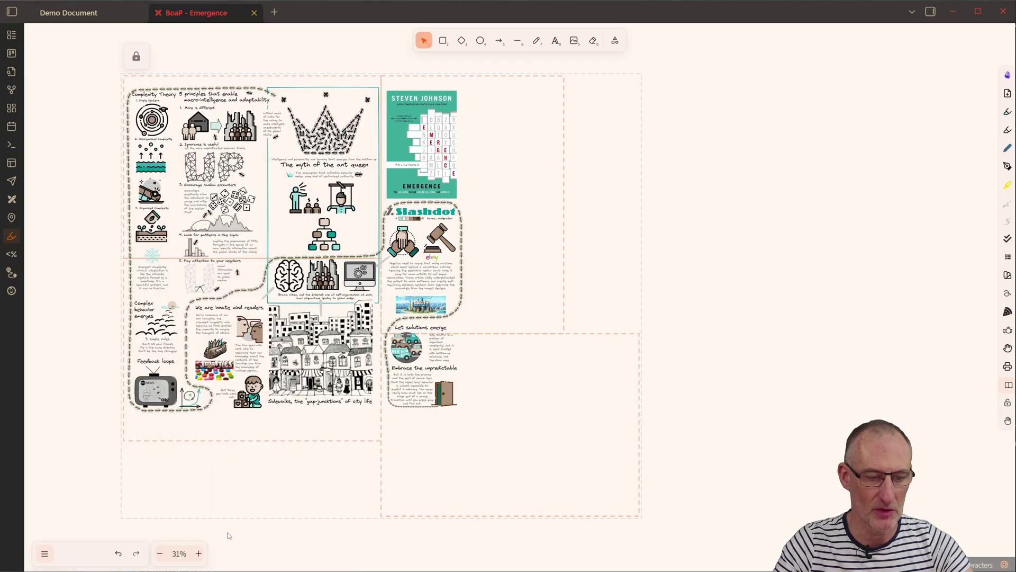
click(700, 319)
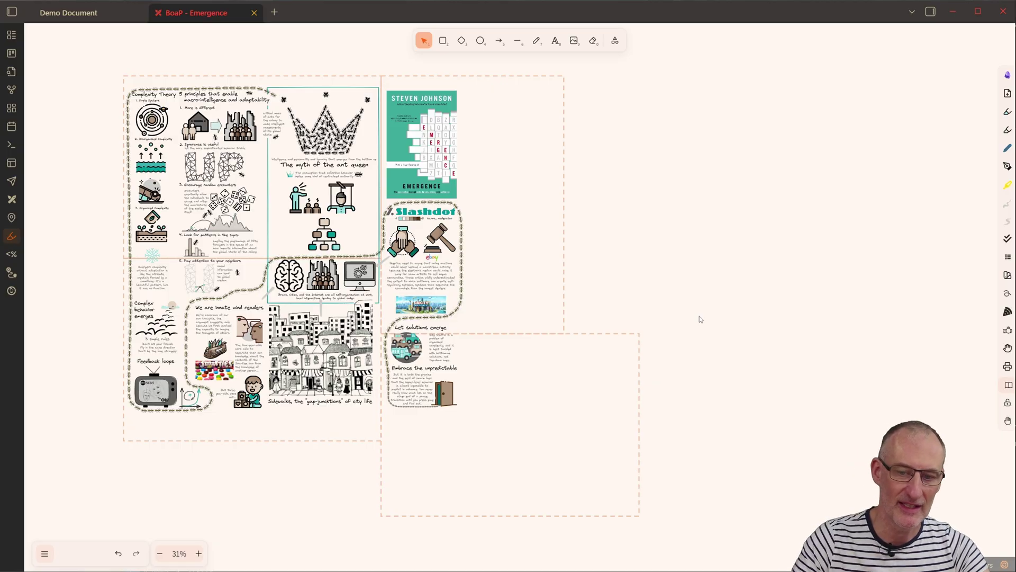
drag(606, 416, 586, 292)
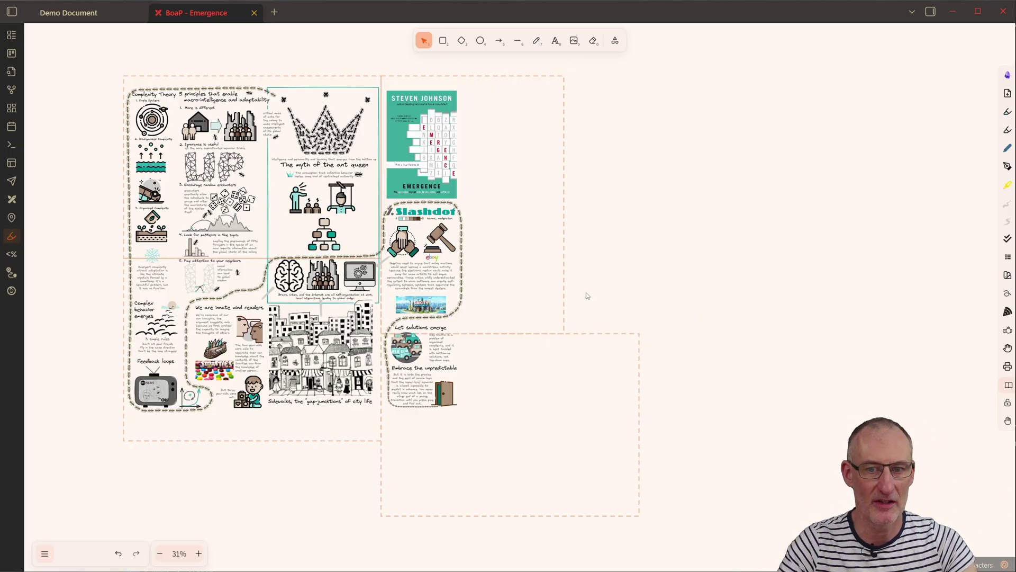
right_click(696, 129)
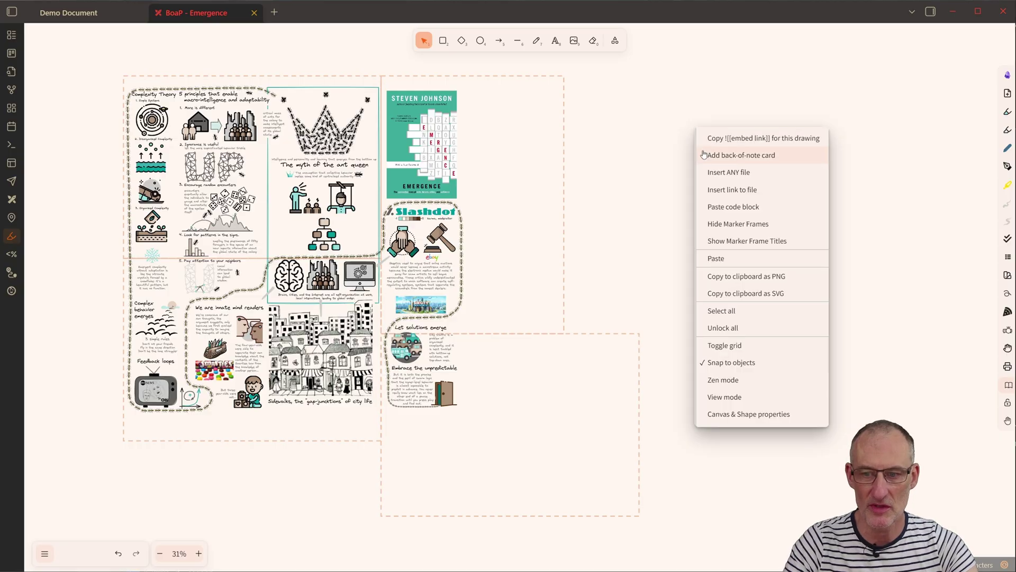
click(762, 242)
right_click(668, 196)
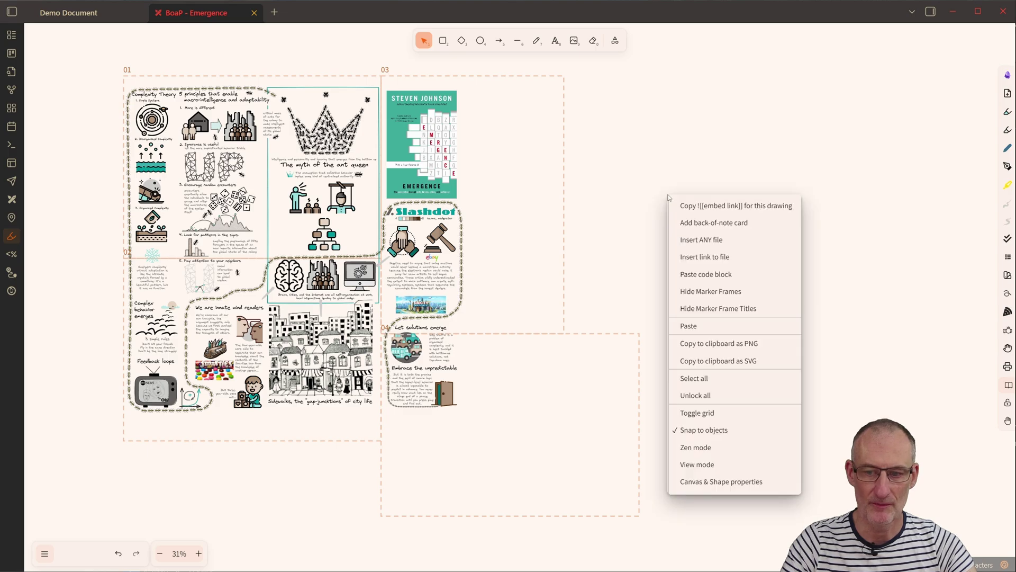
click(727, 290)
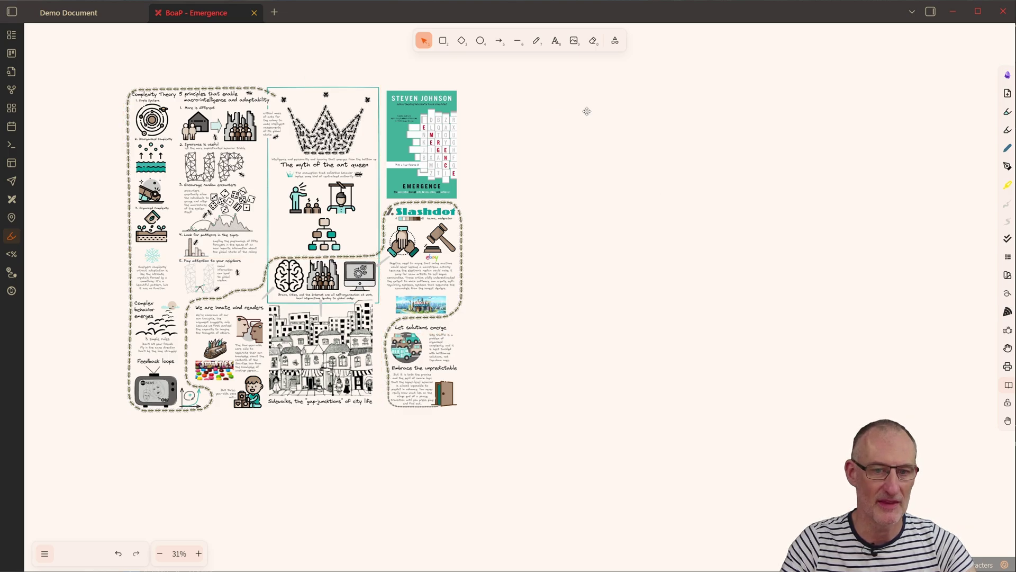
right_click(618, 265)
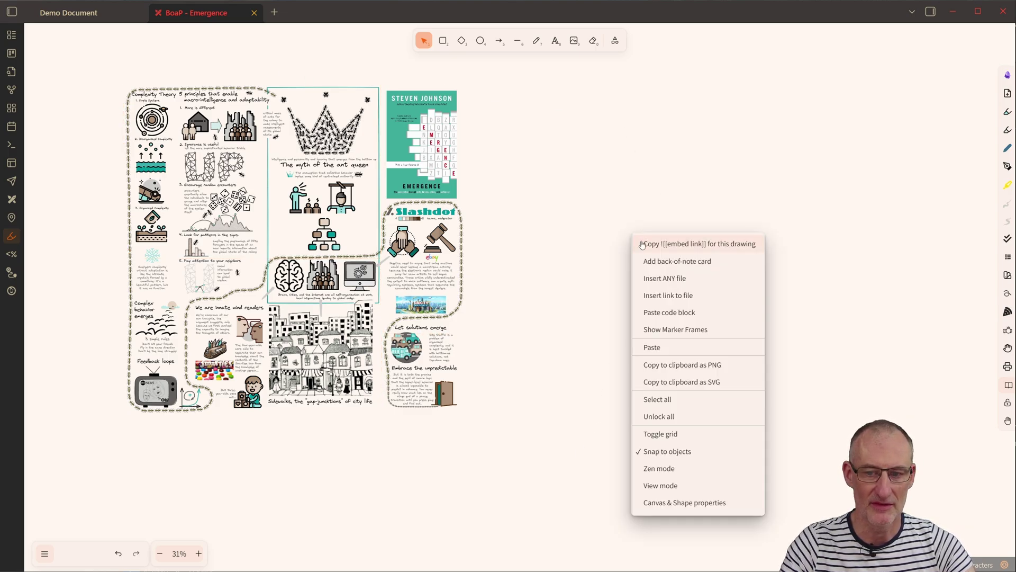
click(704, 331)
right_click(684, 256)
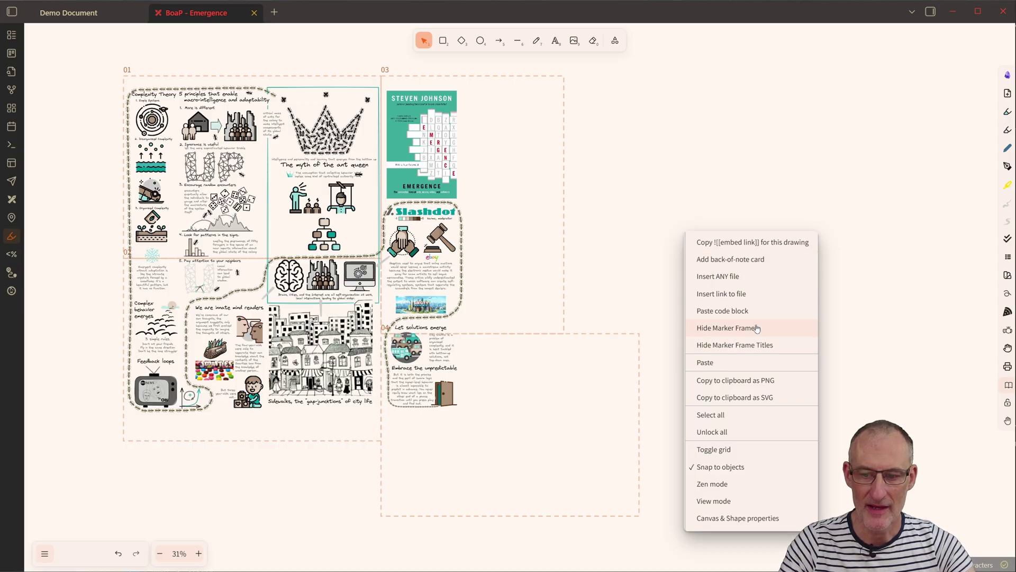
click(764, 347)
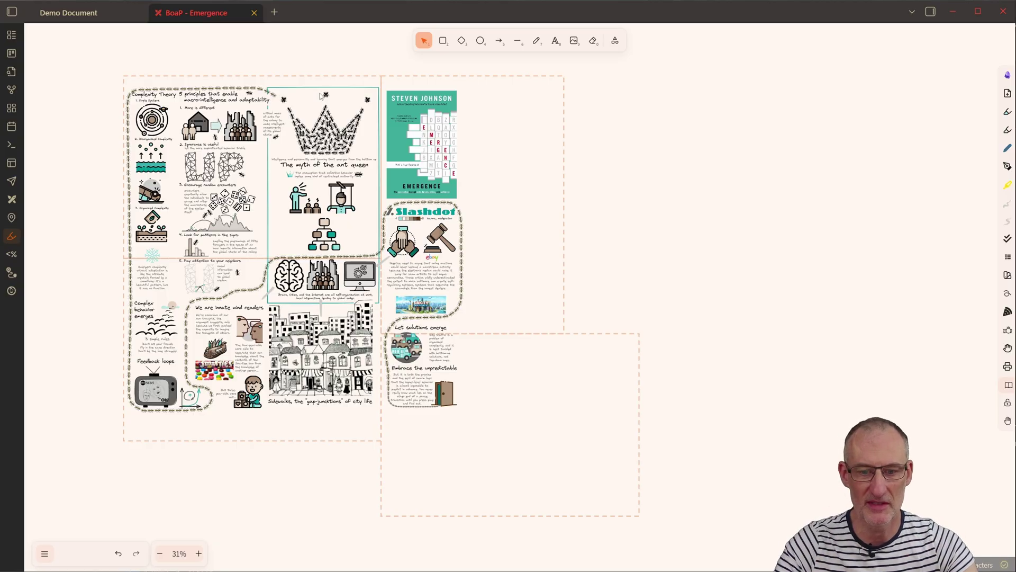
Step: Unlock the marker frame group, delete all four frames, and bring the whole poster into view
right_click(545, 77)
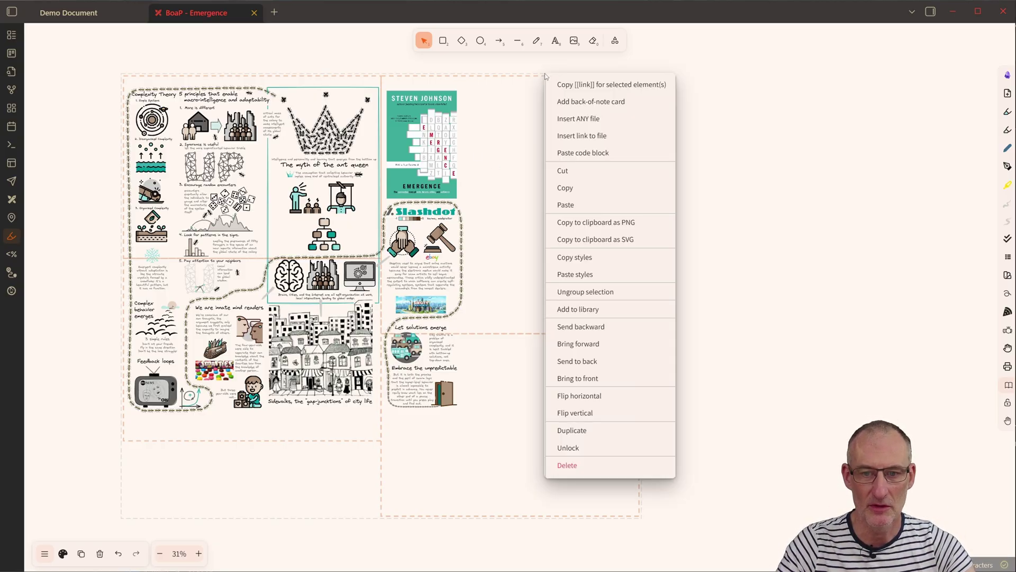
click(602, 449)
click(644, 448)
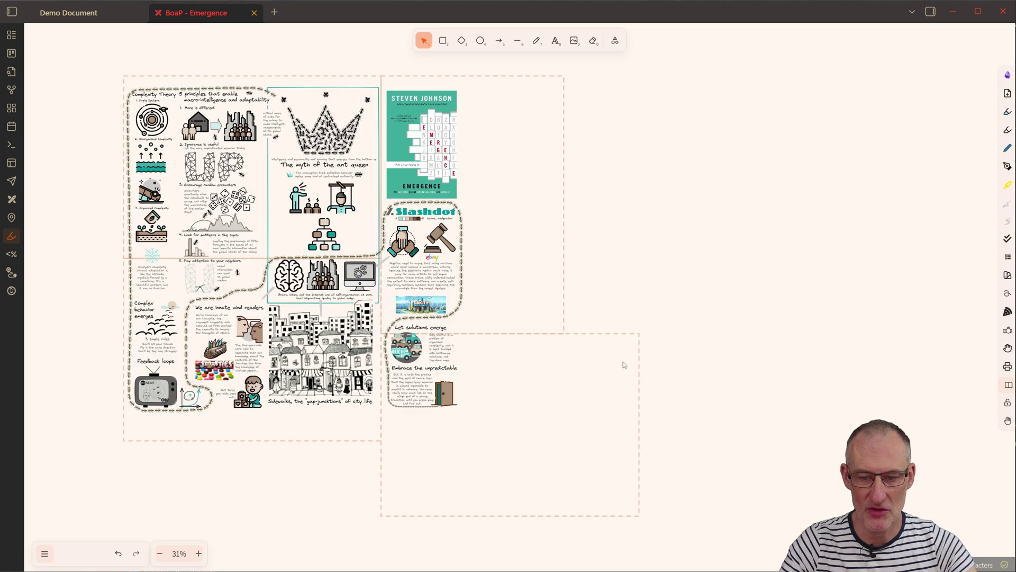
click(629, 335)
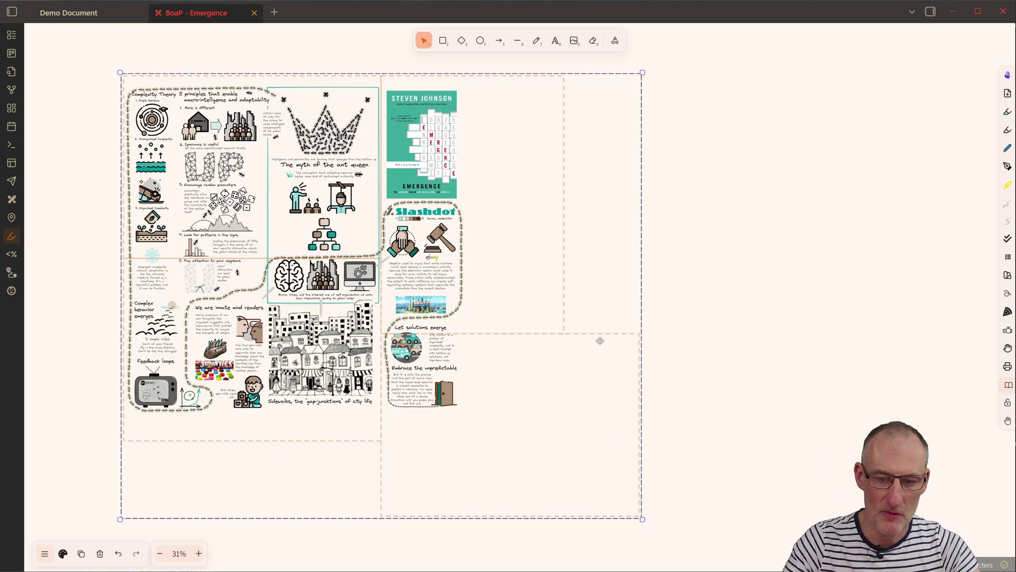
drag(579, 343, 692, 343)
key(Delete)
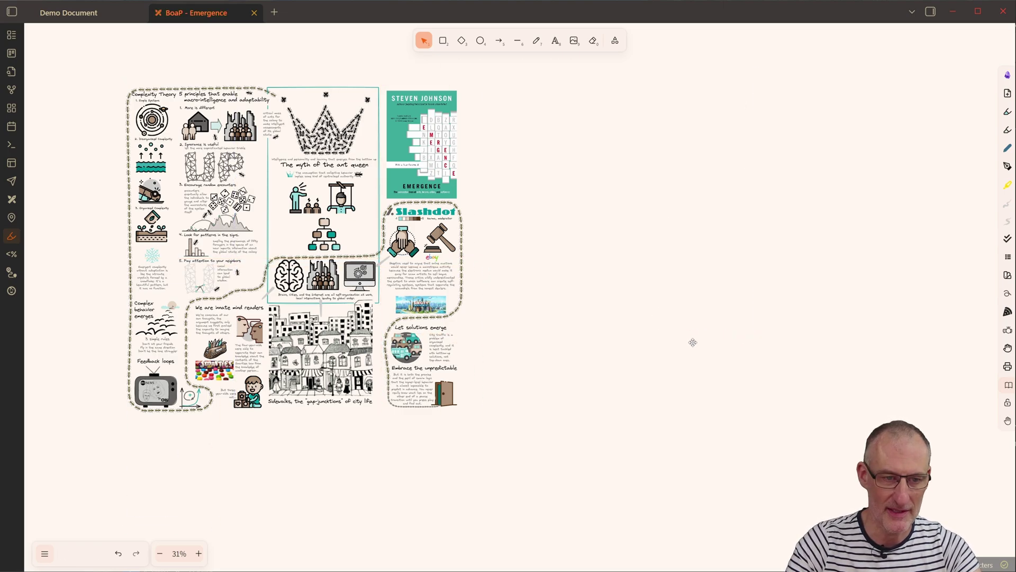
scroll(115, 134, up, 3)
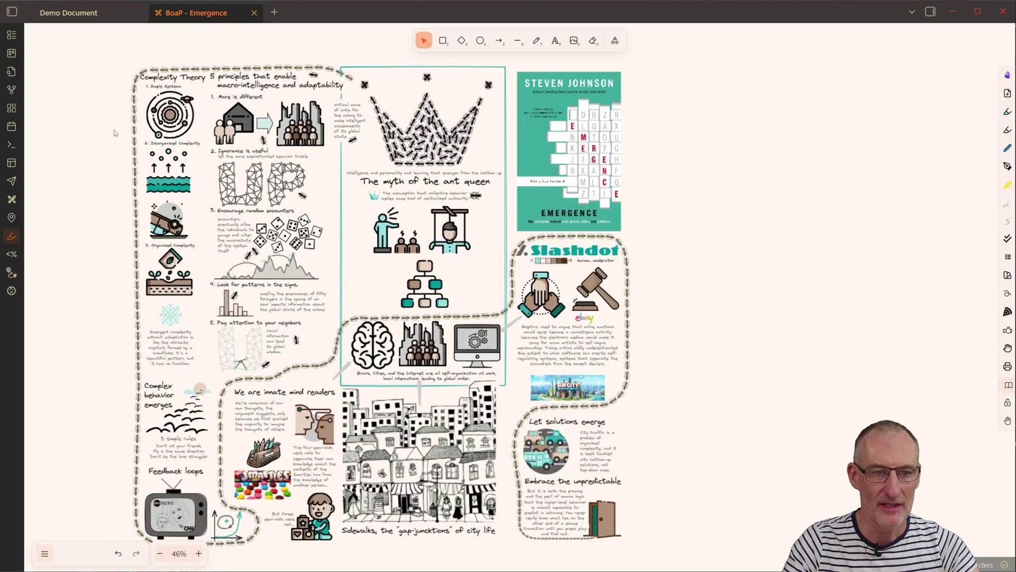
drag(186, 141, 247, 142)
Step: Using the Frame tool, draw a frame around the ant-queen crown
click(615, 41)
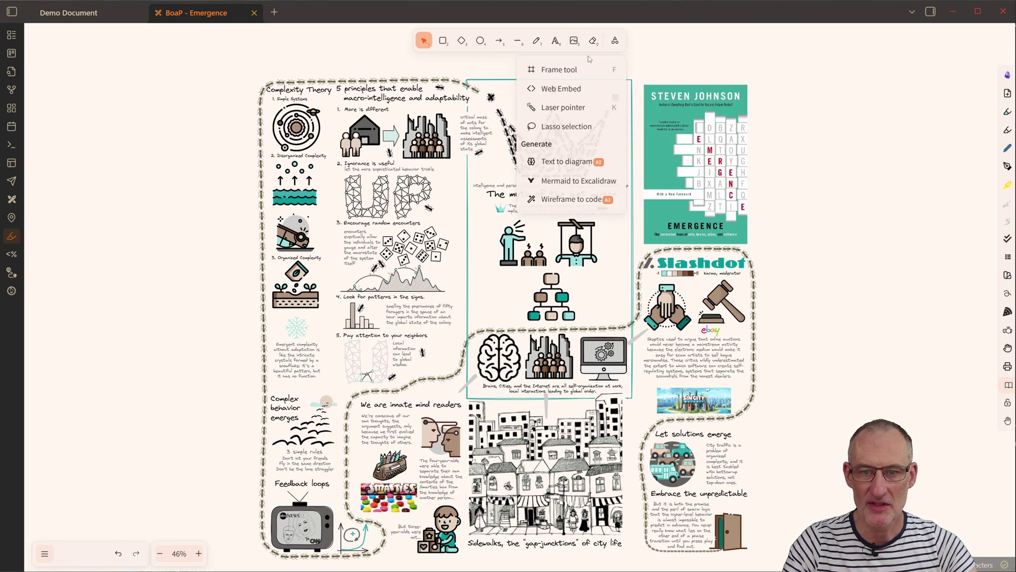
click(586, 73)
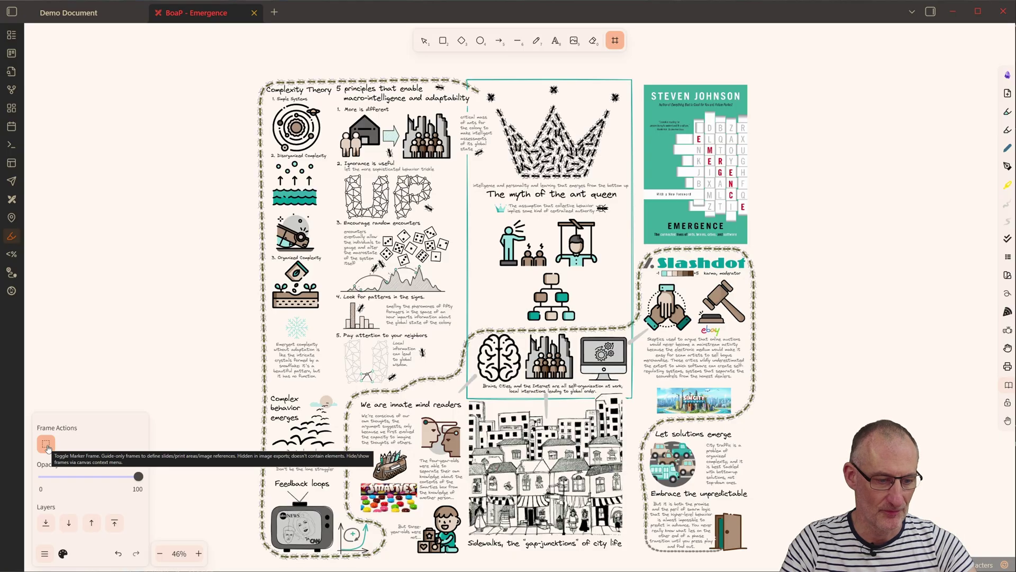
click(44, 553)
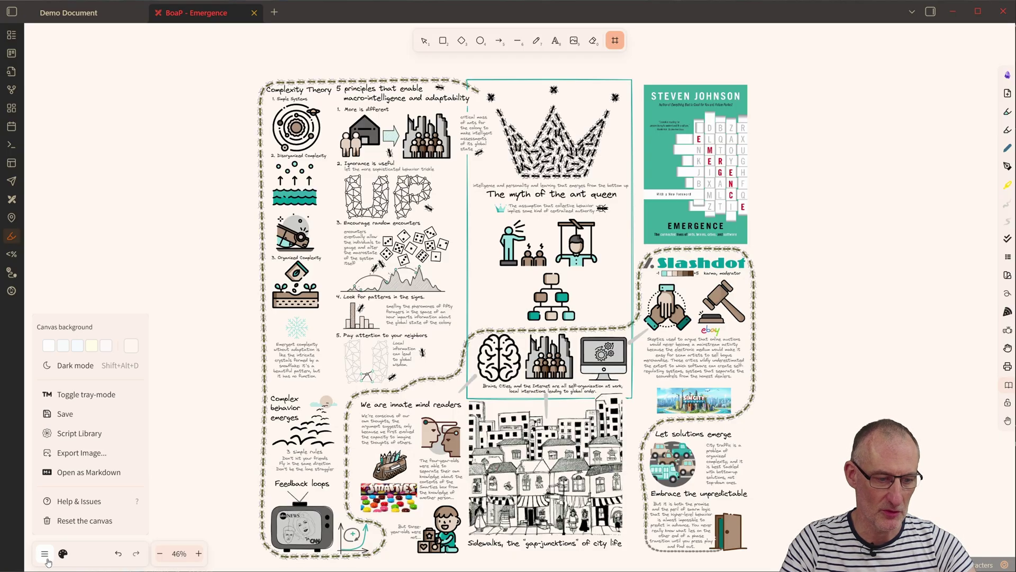
click(45, 553)
scroll(318, 265, right, 3)
scroll(318, 265, down, 1)
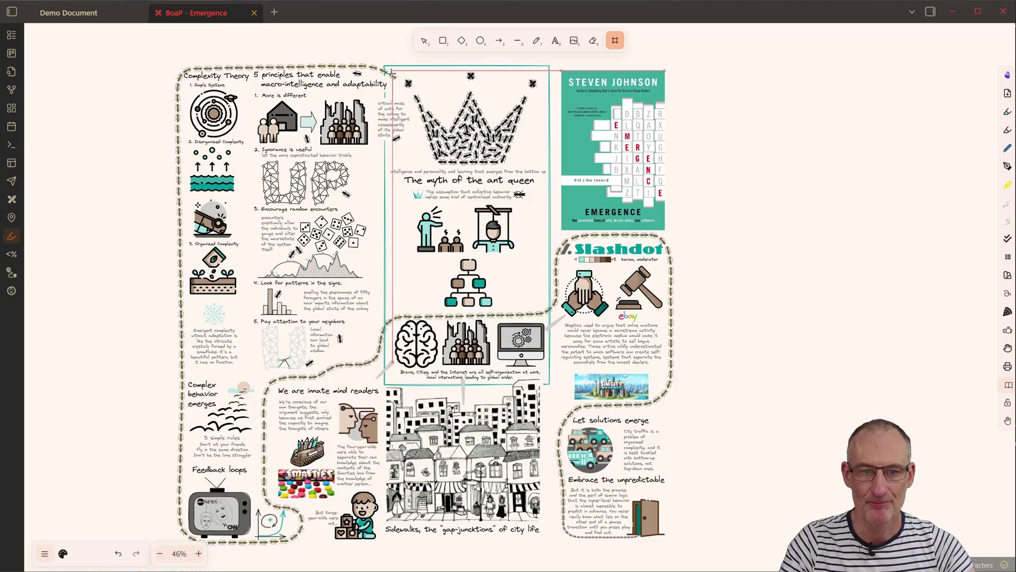
drag(394, 72, 551, 201)
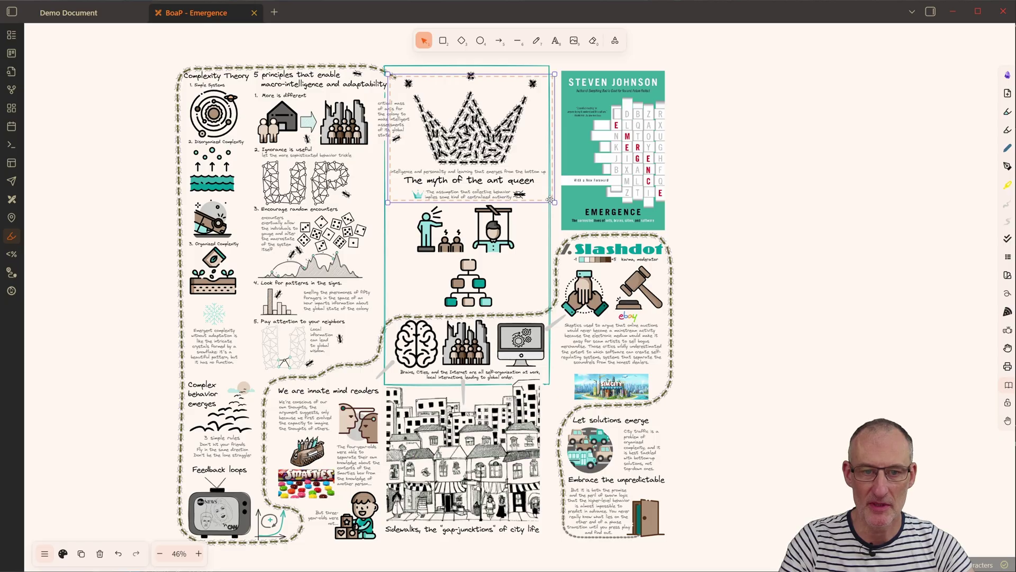
Step: Show frame titles again so the new frame is labelled 01
right_click(784, 130)
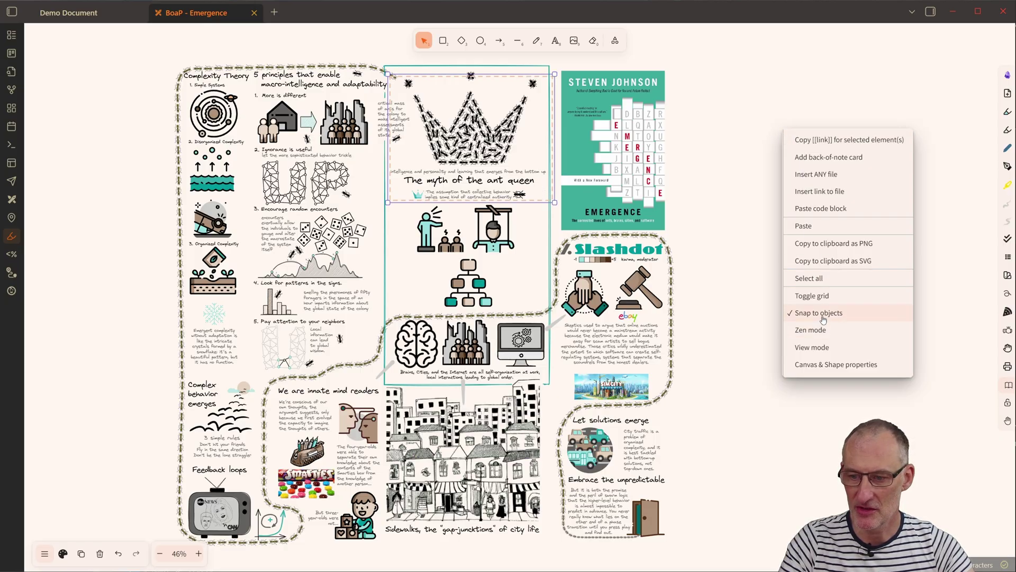
click(954, 295)
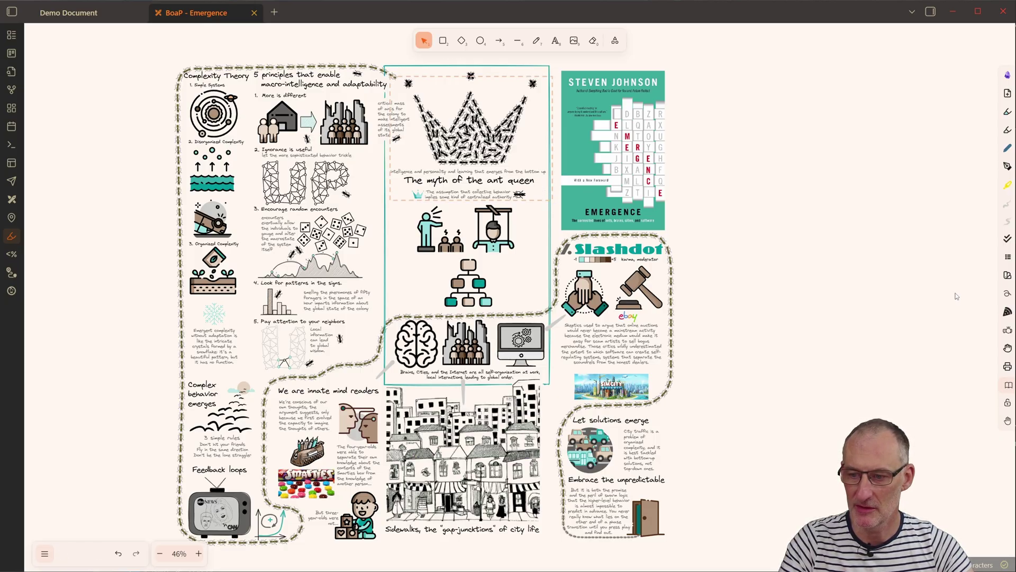
right_click(763, 193)
click(800, 303)
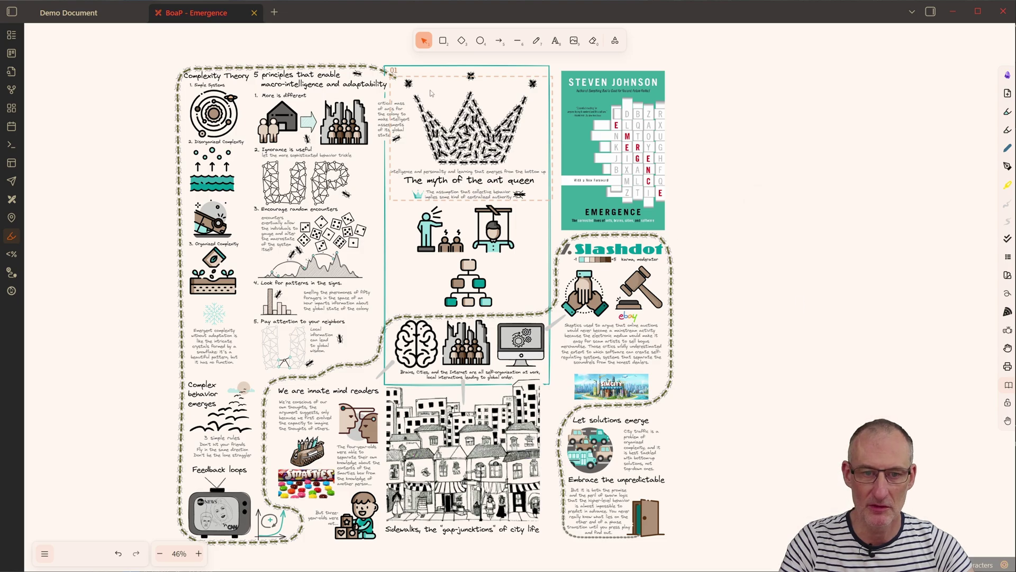
Step: Draw frame 02 around the icons below the crown and frame 03 on the Emergence book cover
key(f)
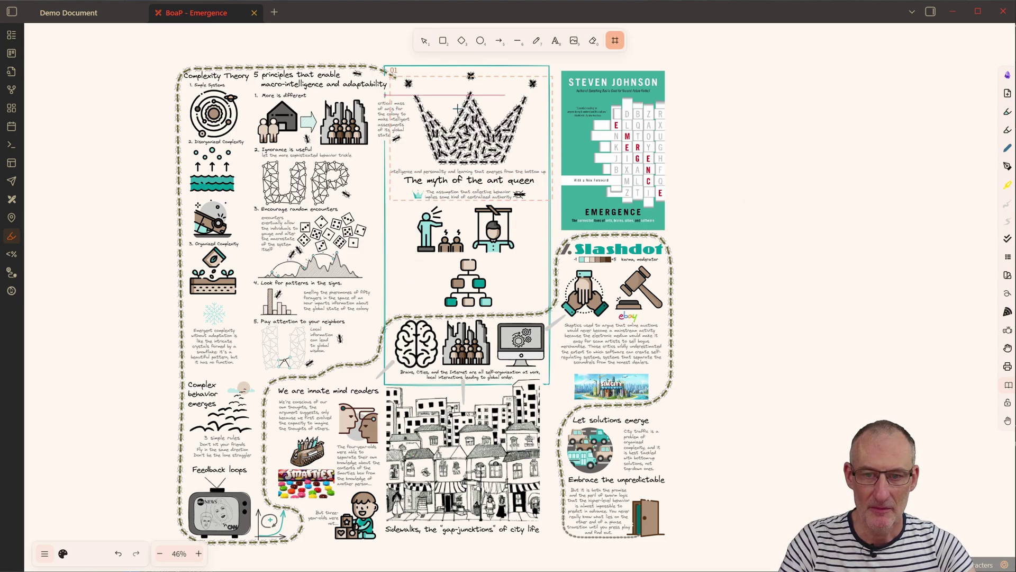
drag(392, 199, 555, 316)
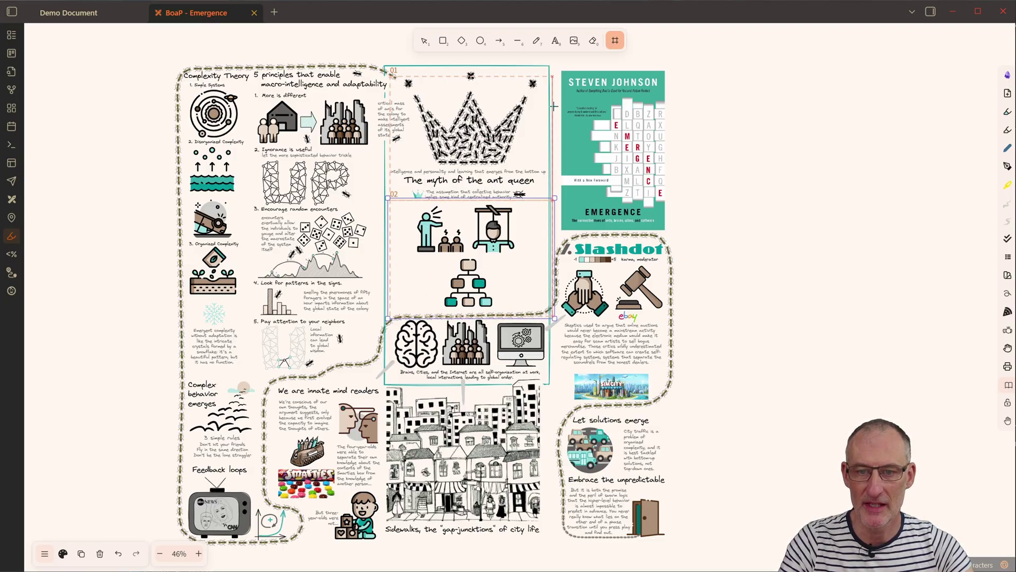
drag(556, 65, 672, 231)
key(f)
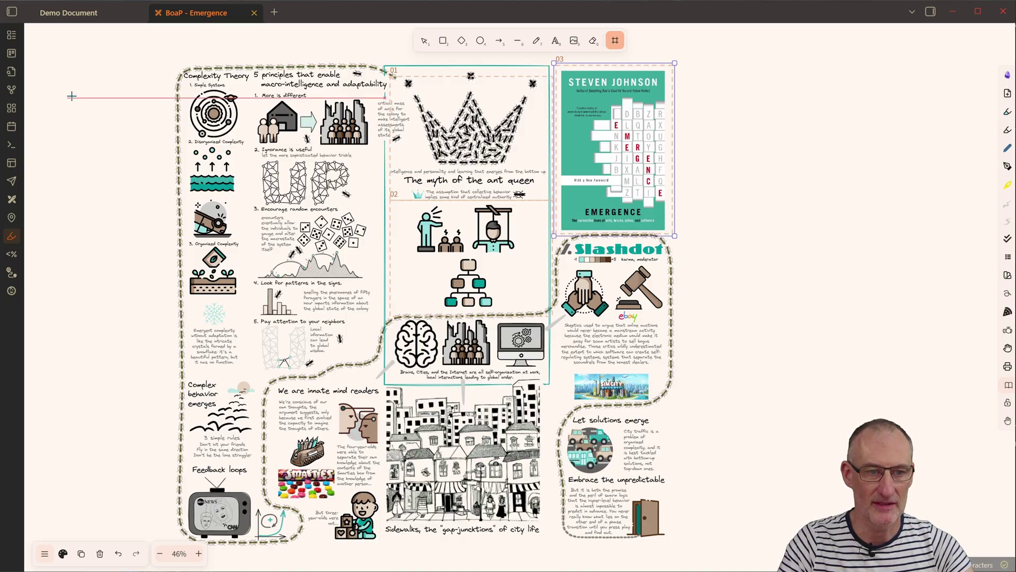
Step: Draw frames 04, 05 and 06 over the top-left section, Complexity Theory and 5 principles columns
drag(161, 57, 390, 200)
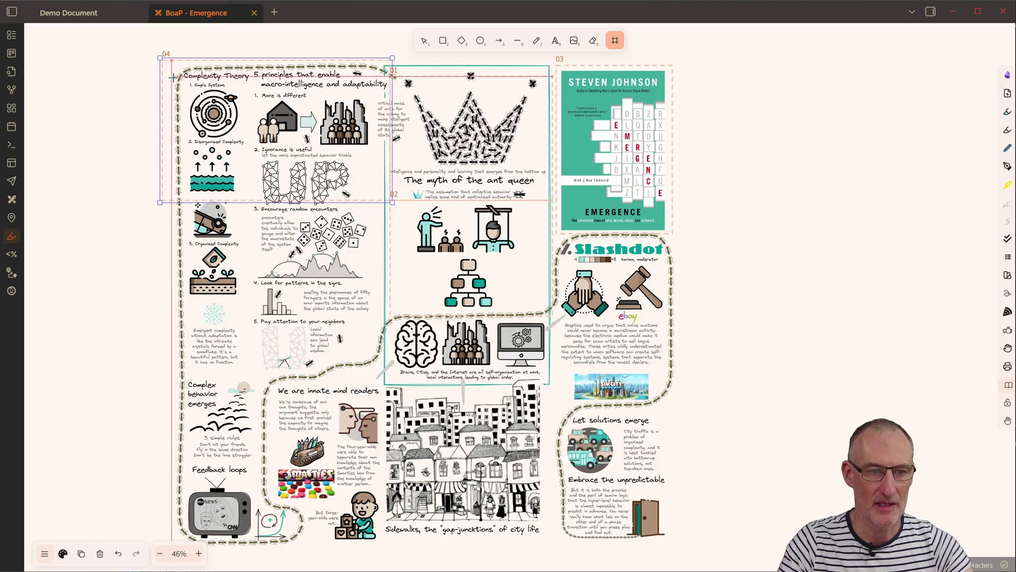
drag(171, 59, 254, 372)
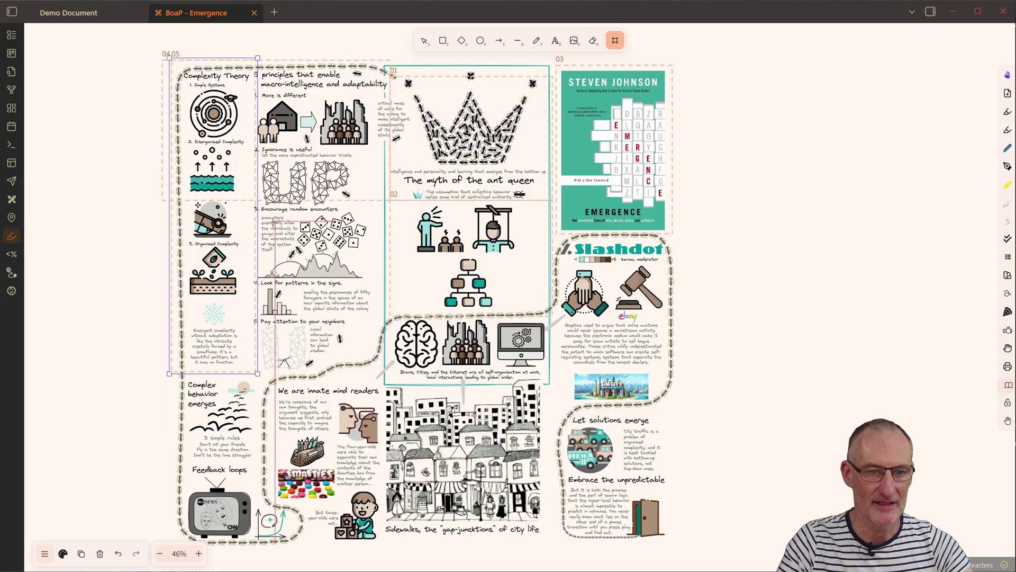
drag(250, 60, 392, 381)
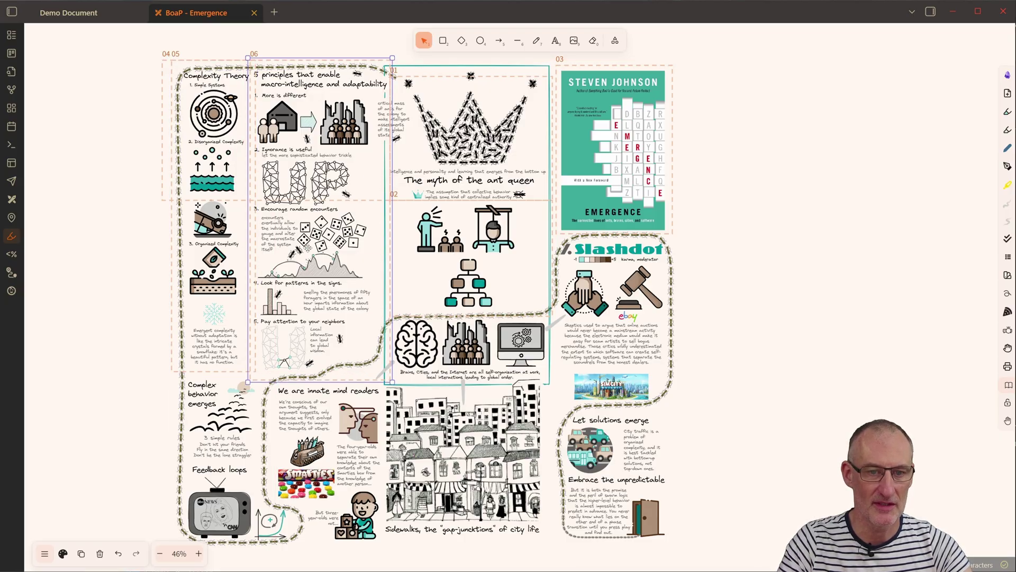
click(1009, 332)
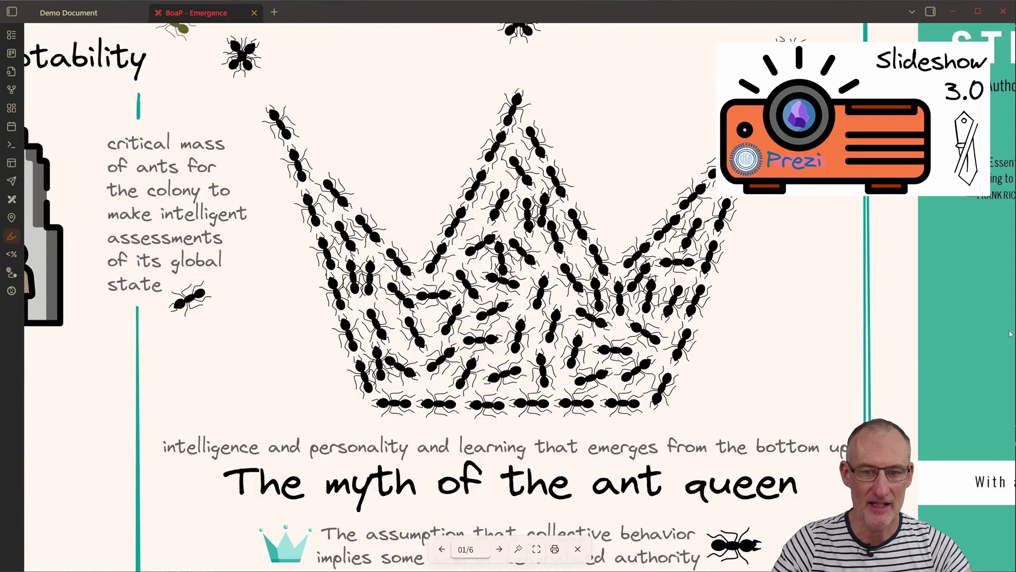
key(Right)
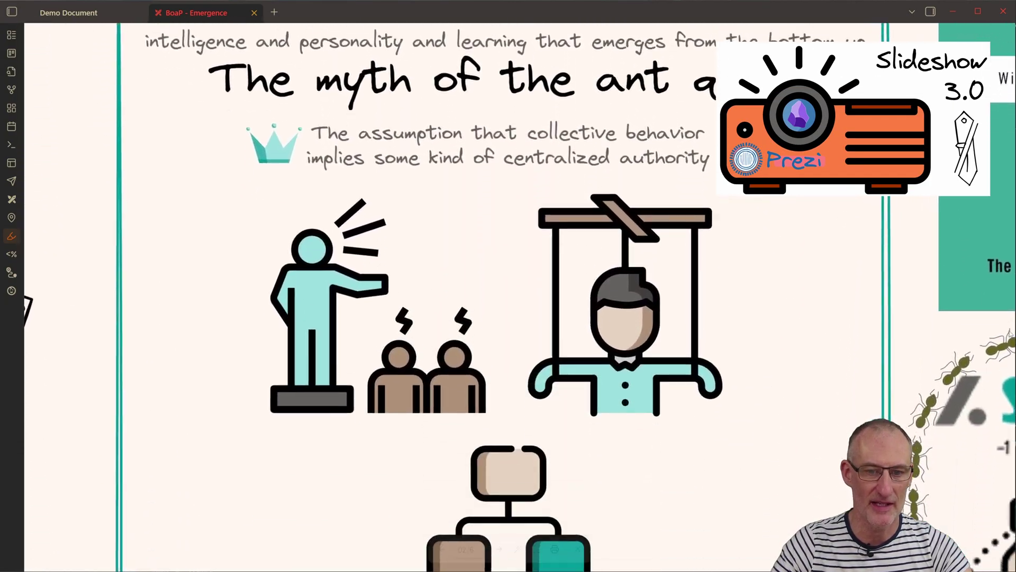
key(Right)
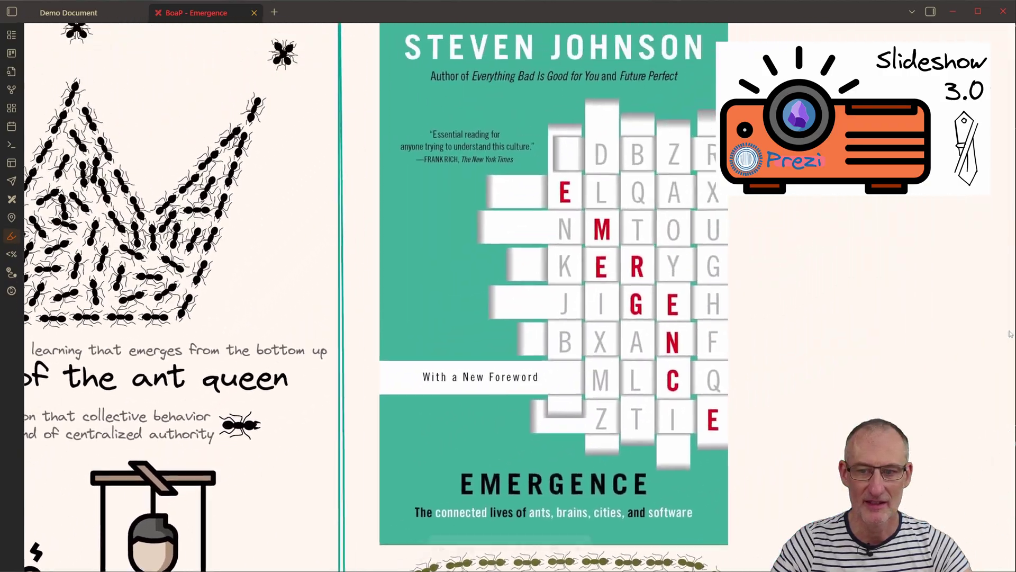
key(Left)
key(Right)
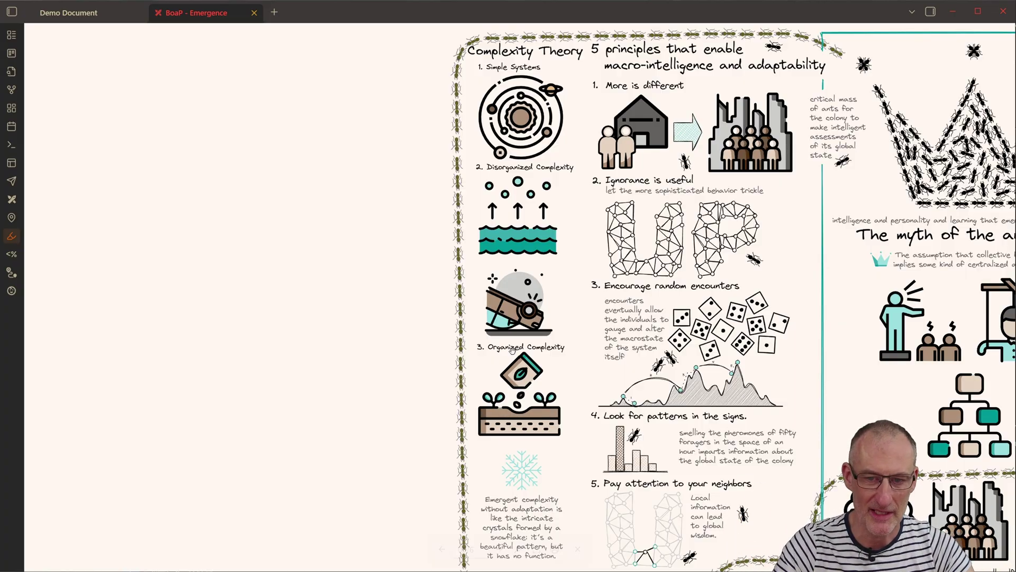
key(Right)
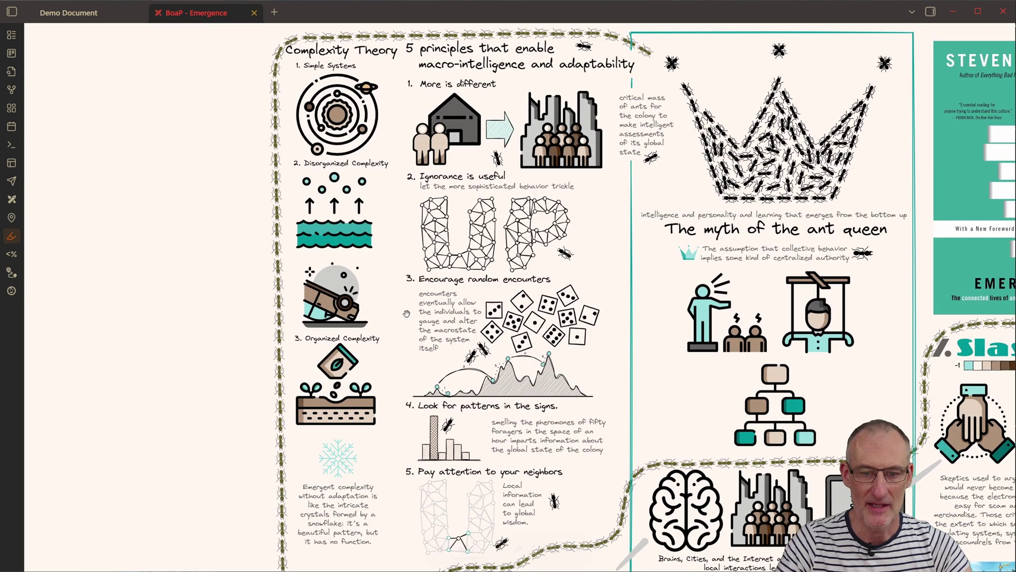
mouse_move(463, 563)
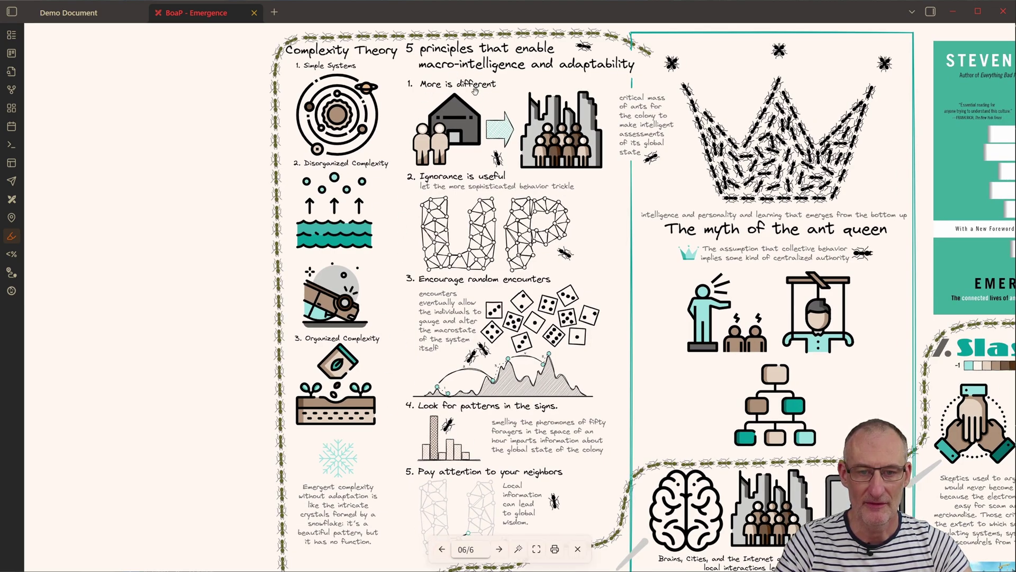
mouse_move(525, 559)
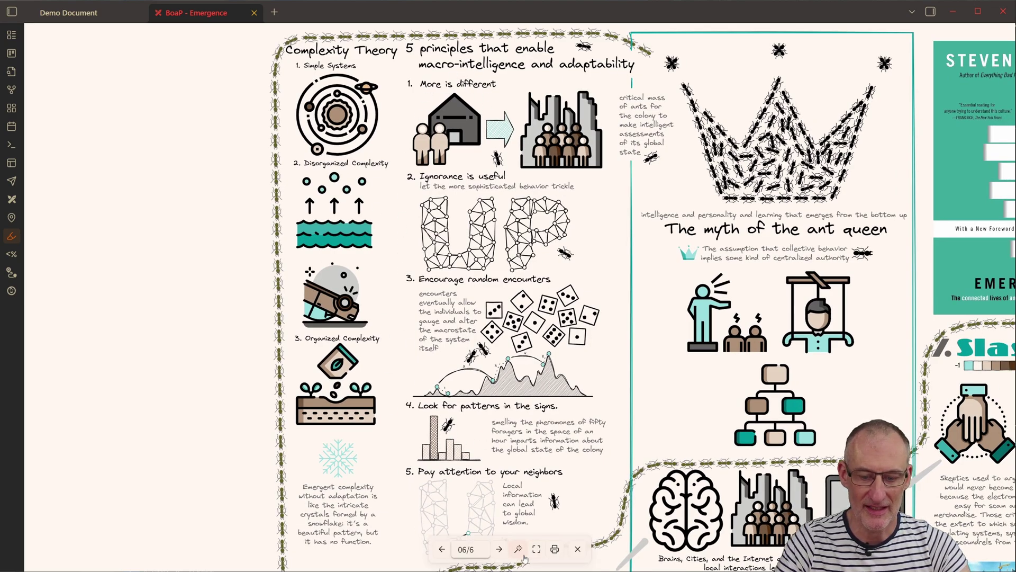
click(579, 550)
scroll(208, 247, down, 5)
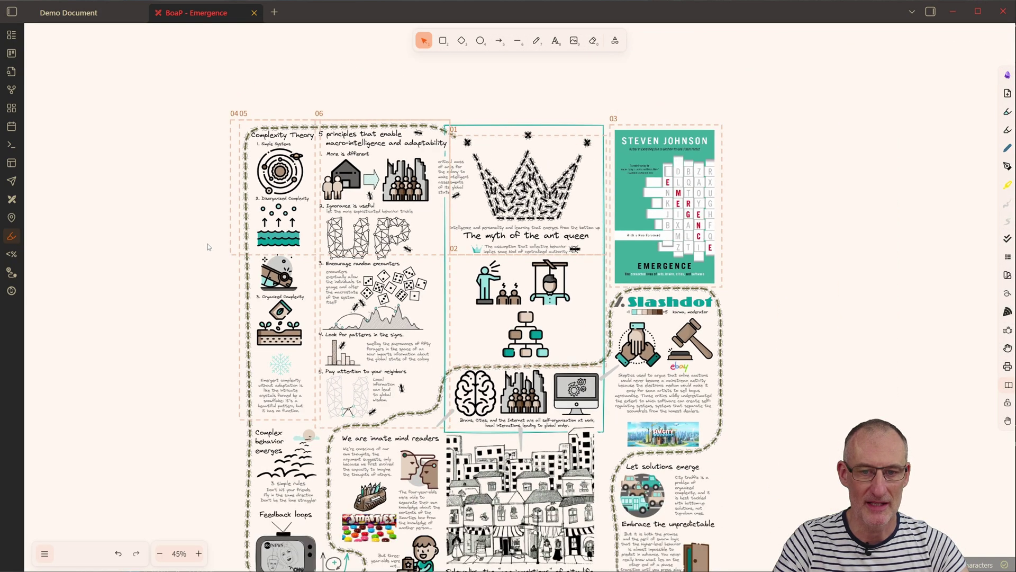
drag(198, 207, 190, 231)
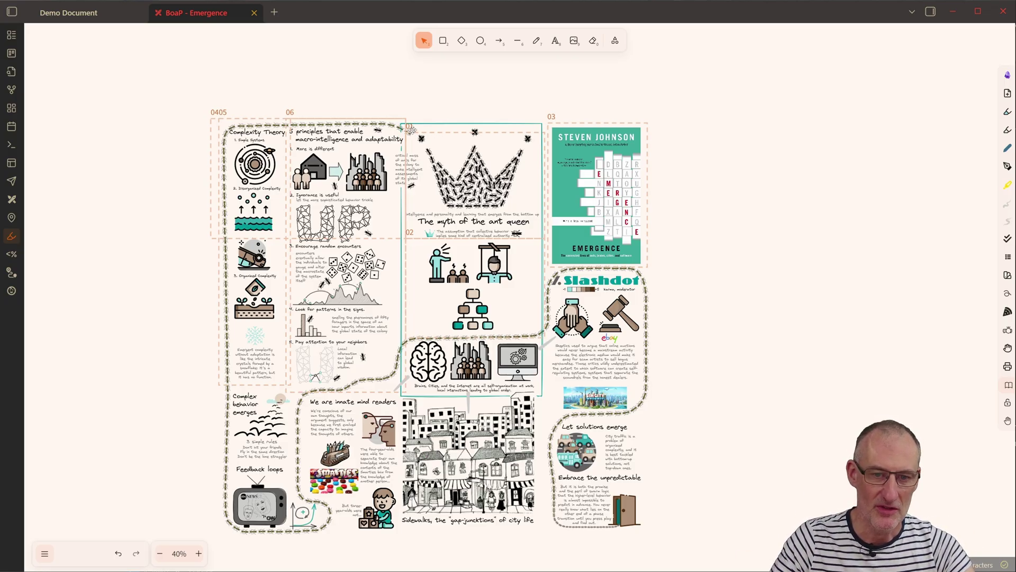
click(412, 129)
click(545, 97)
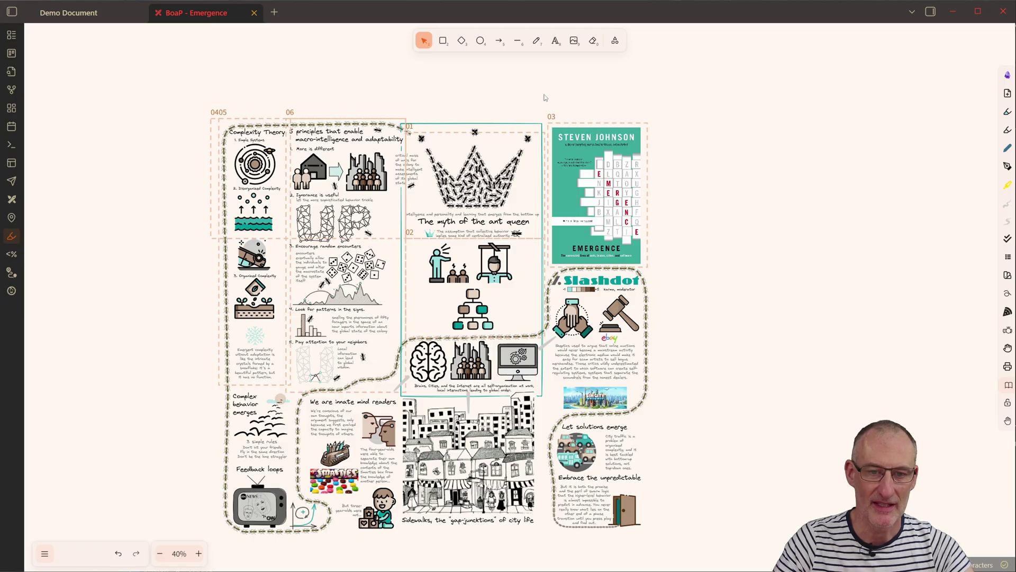
Step: Print the frames to PDF, overwriting BoaP - Emergence-pages.pdf in Downloads
click(1007, 368)
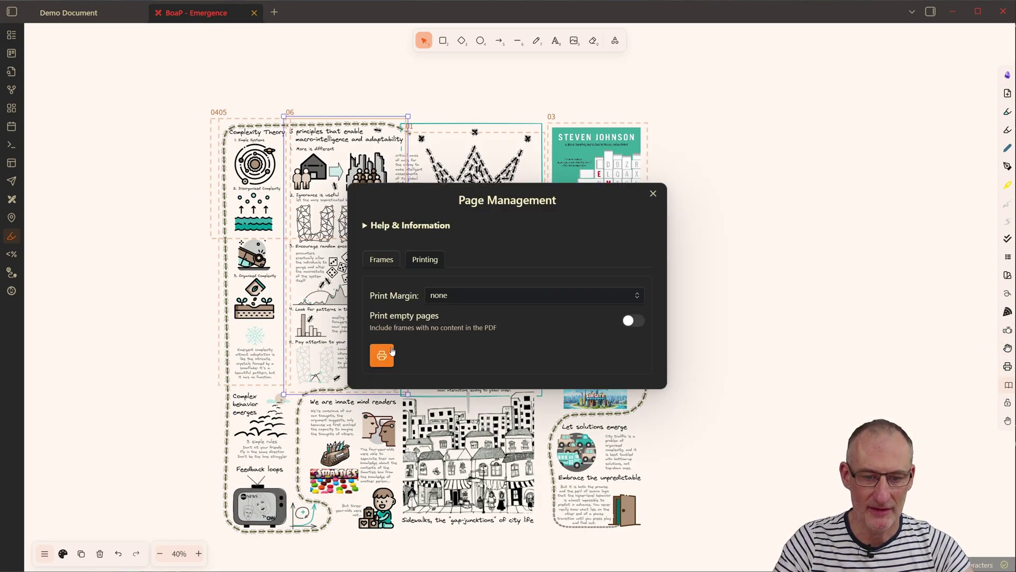
click(380, 365)
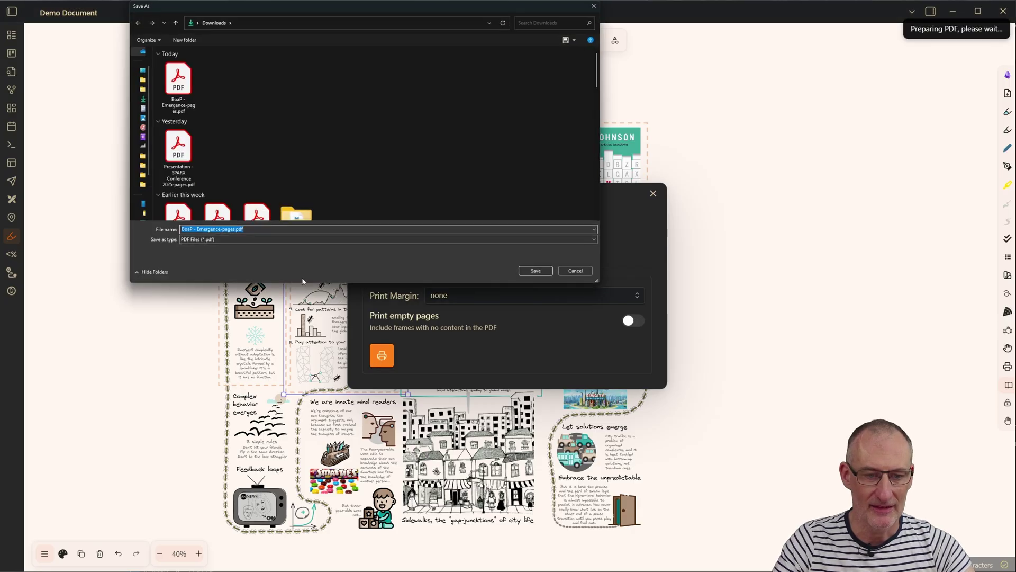
click(536, 271)
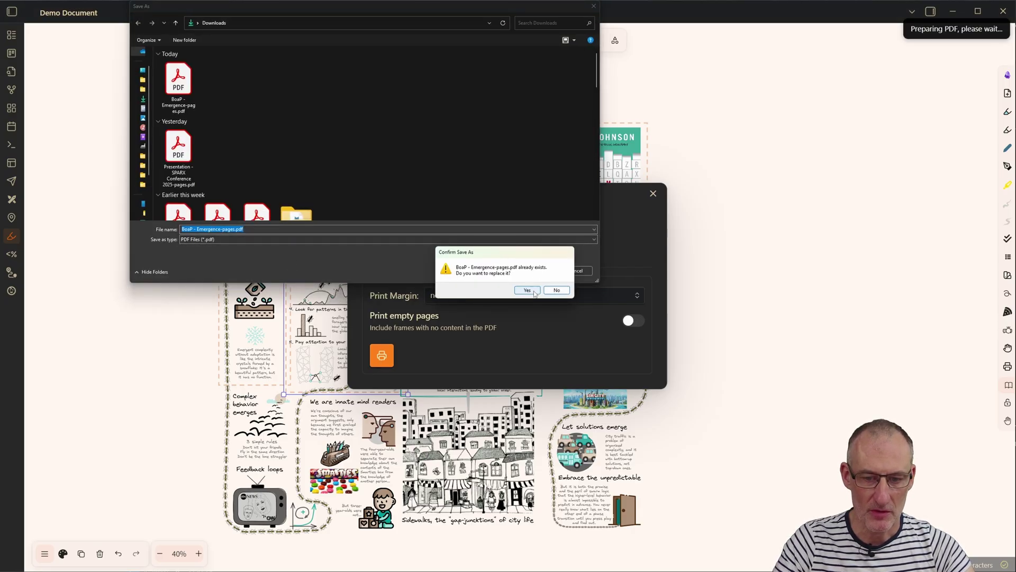
click(529, 291)
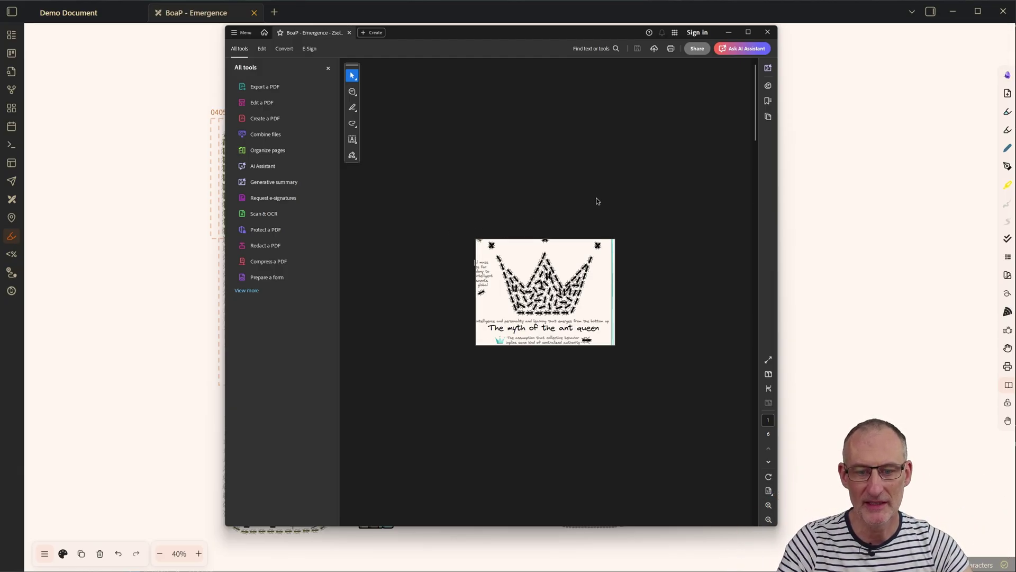
Step: Scroll through the six pages of the exported PDF in Acrobat
scroll(596, 198, down, 3)
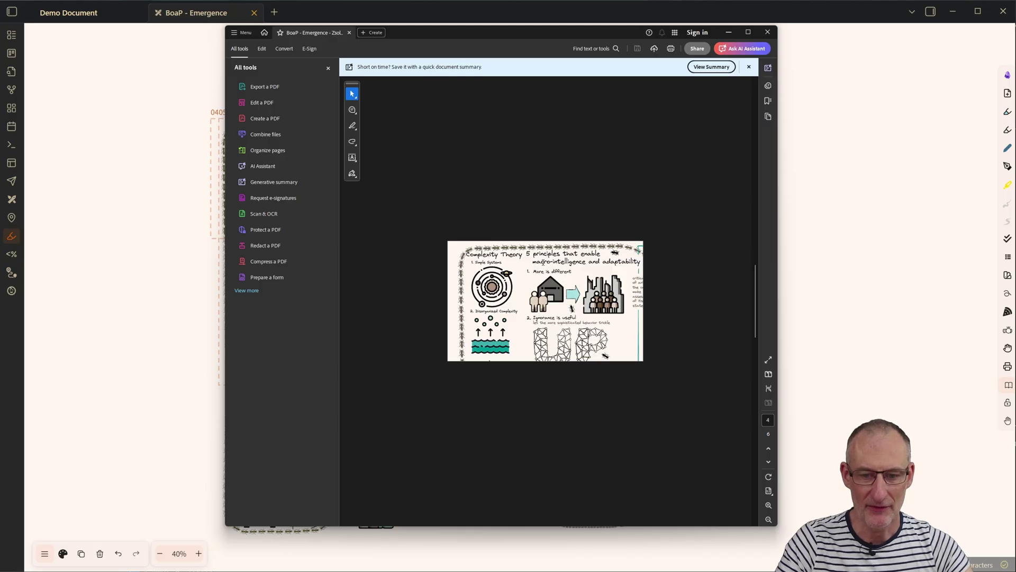
scroll(581, 214, down, 2)
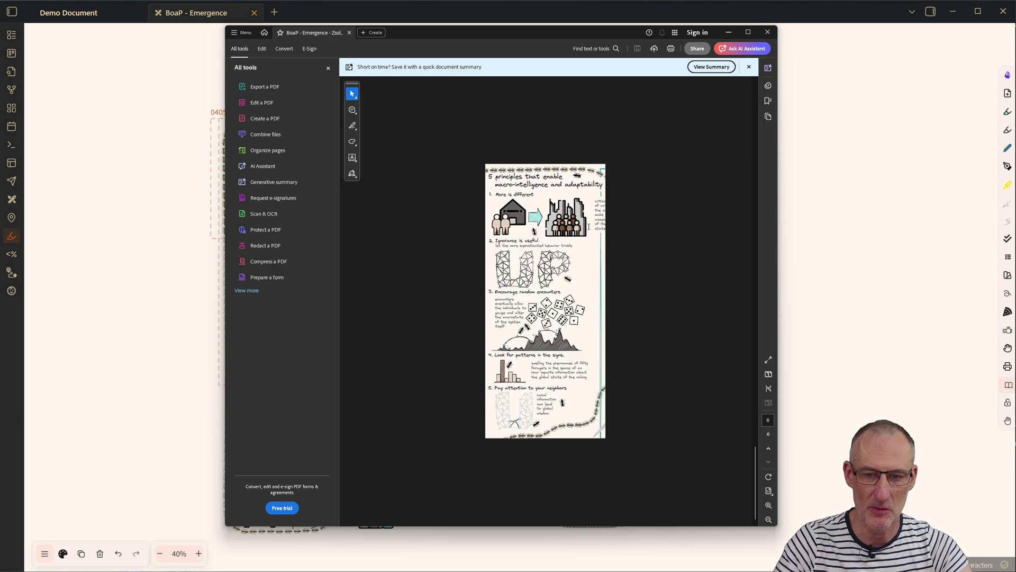
scroll(588, 226, up, 2)
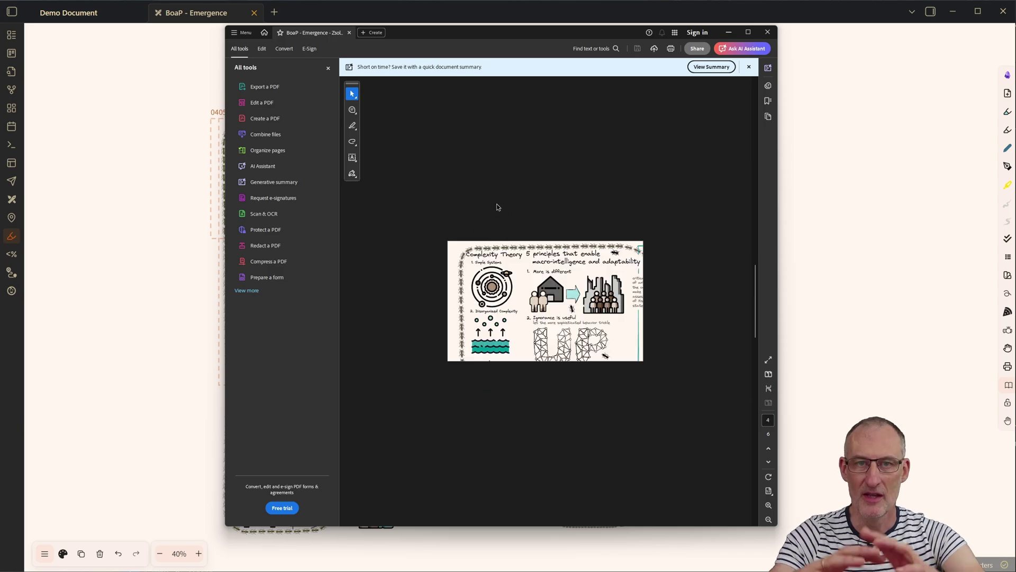
Step: Close the Acrobat viewer and the page management options
click(767, 33)
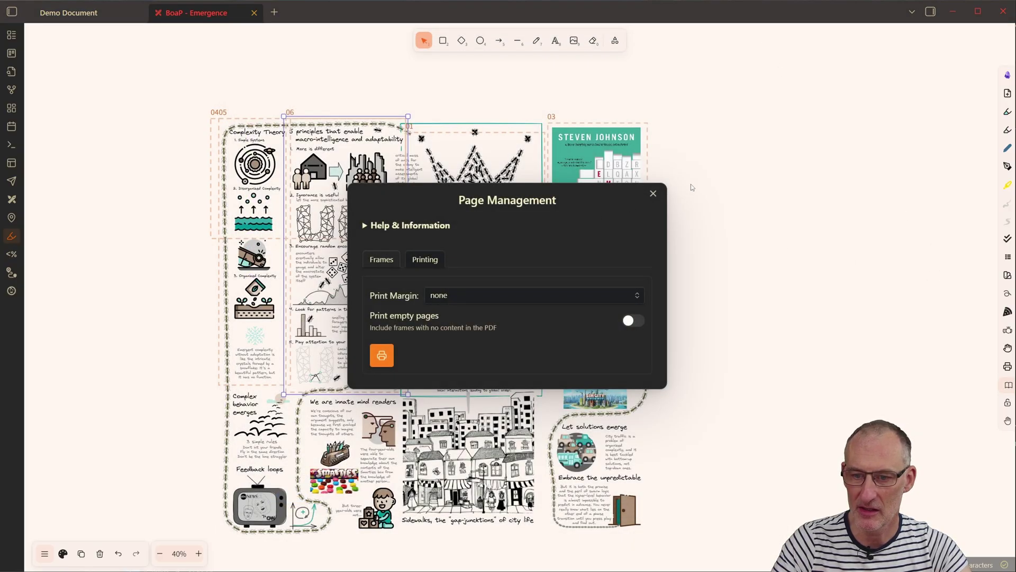
click(654, 194)
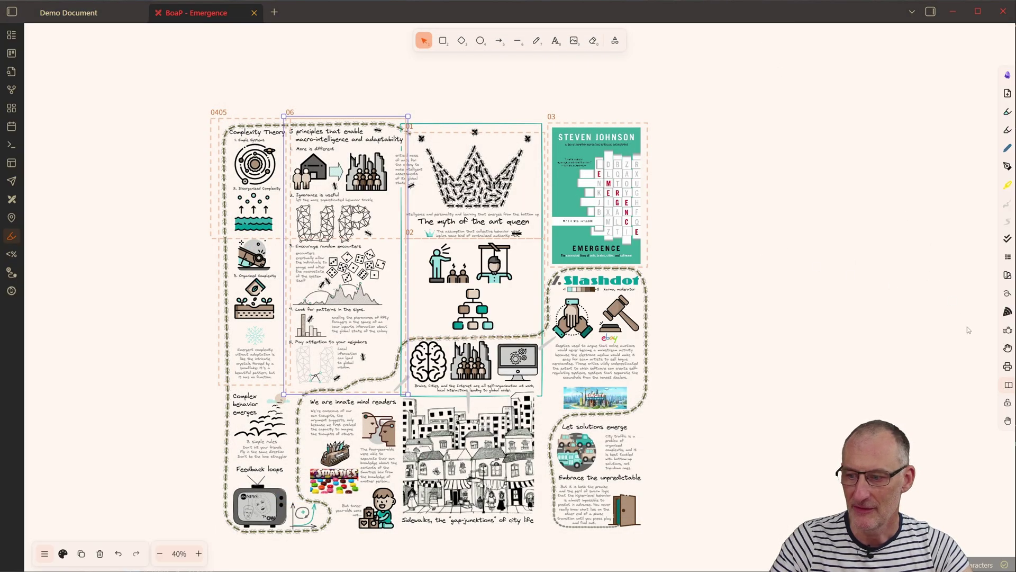
click(1009, 369)
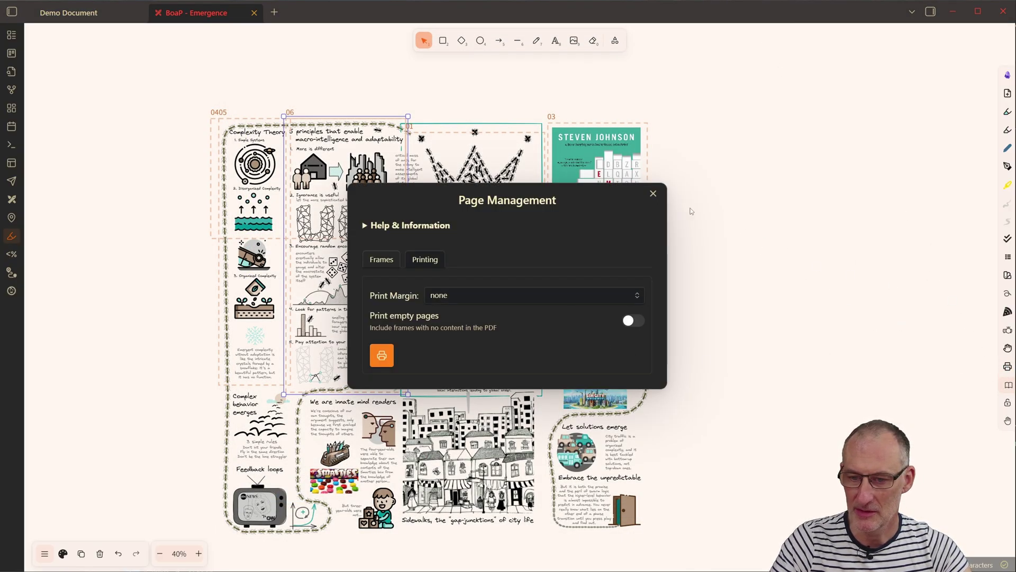
click(654, 194)
Step: Start the slideshow and print it as a 16:9 PDF named BoaP - Emergence.pdf
click(1007, 330)
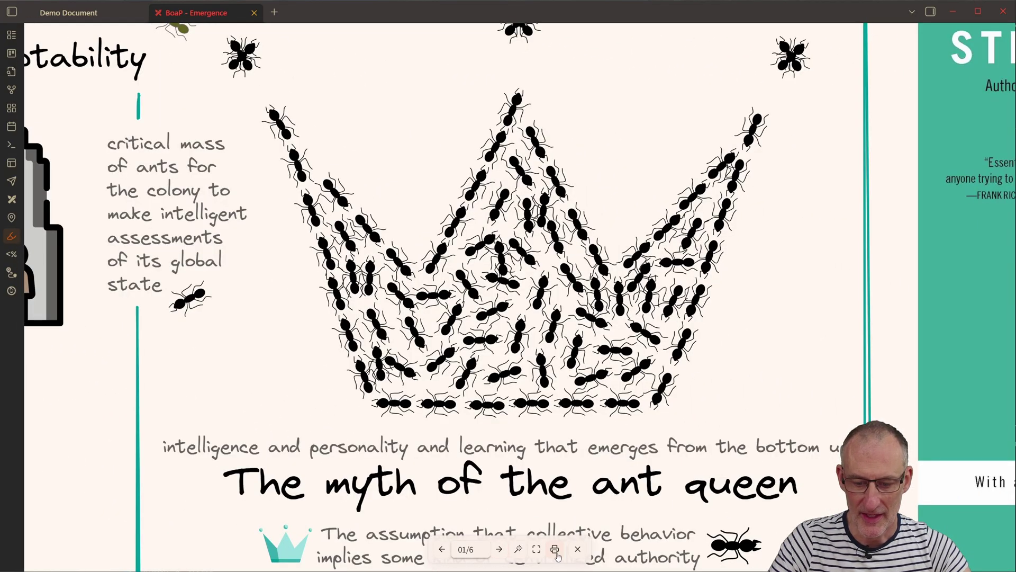
click(555, 550)
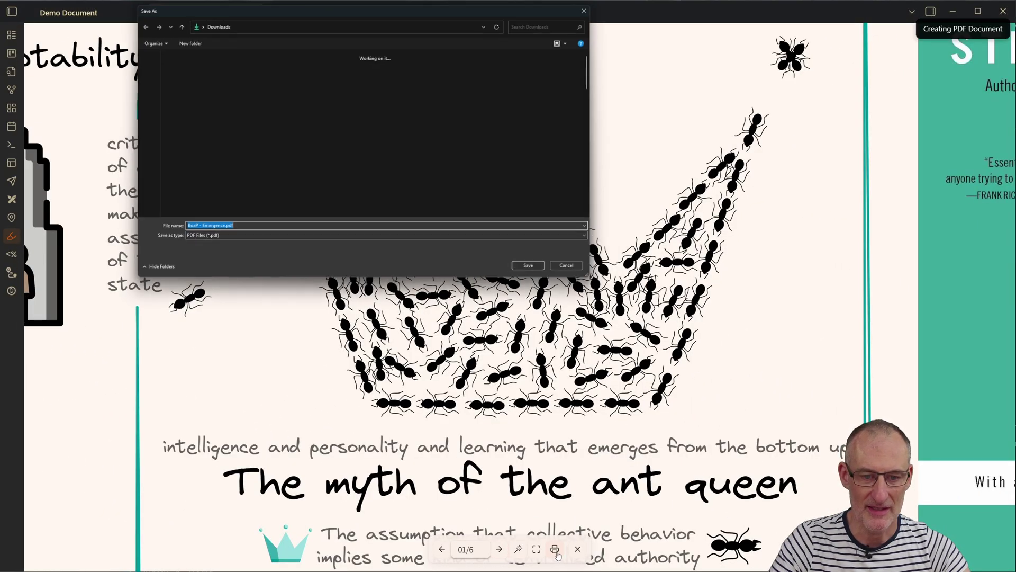
click(536, 270)
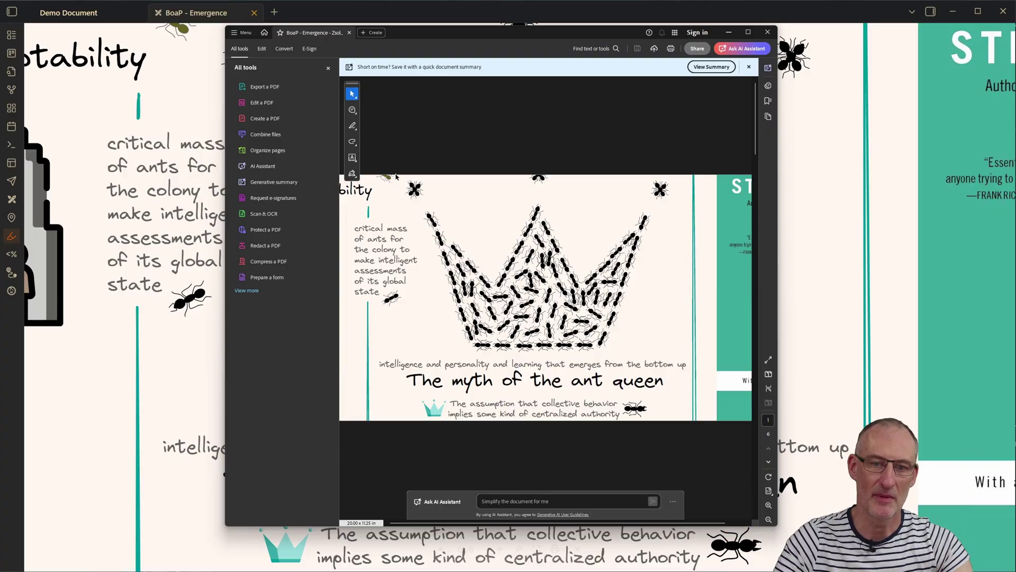
Step: Page through the six slides of the PDF, then jump back to page 1
scroll(452, 247, down, 5)
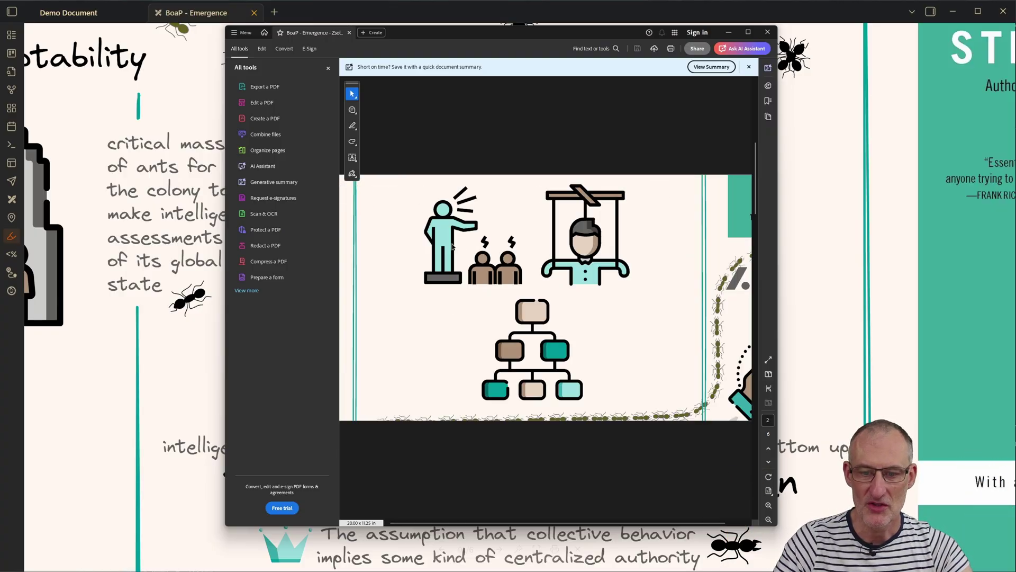
scroll(453, 247, down, 3)
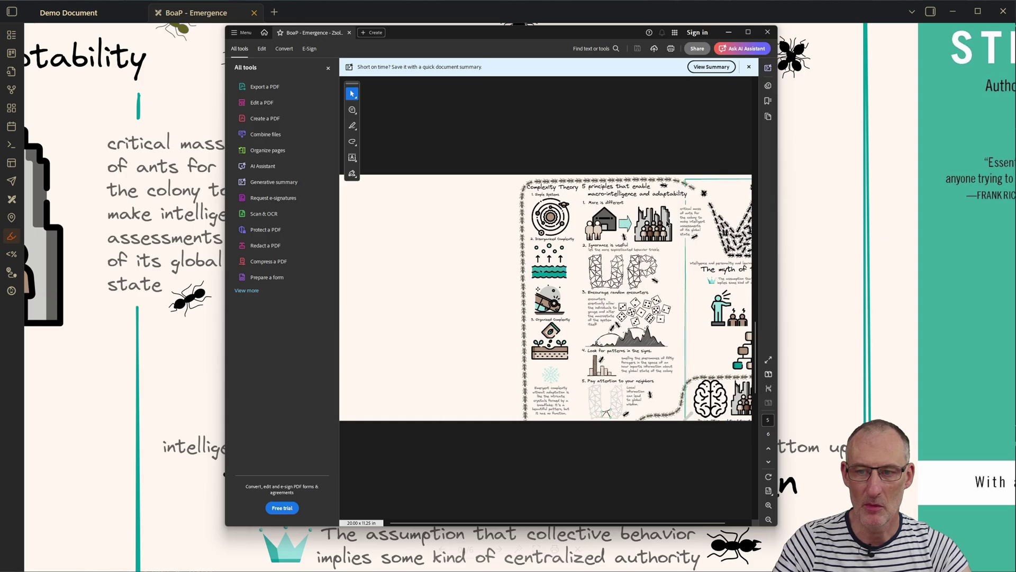
key(Home)
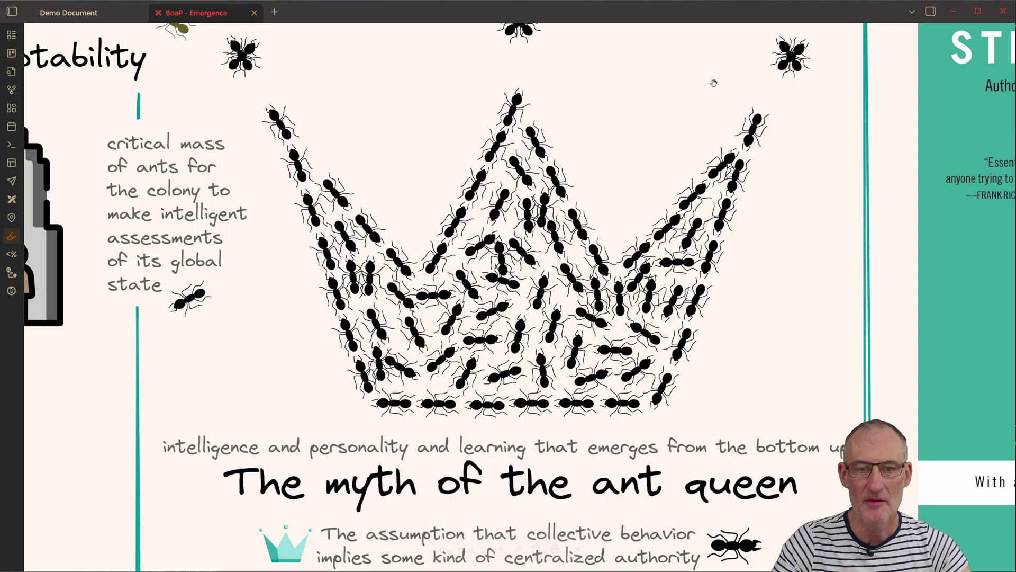
Step: Leave the slideshow view with Alt+R and select all poster elements with Ctrl+A
scroll(564, 174, down, 10)
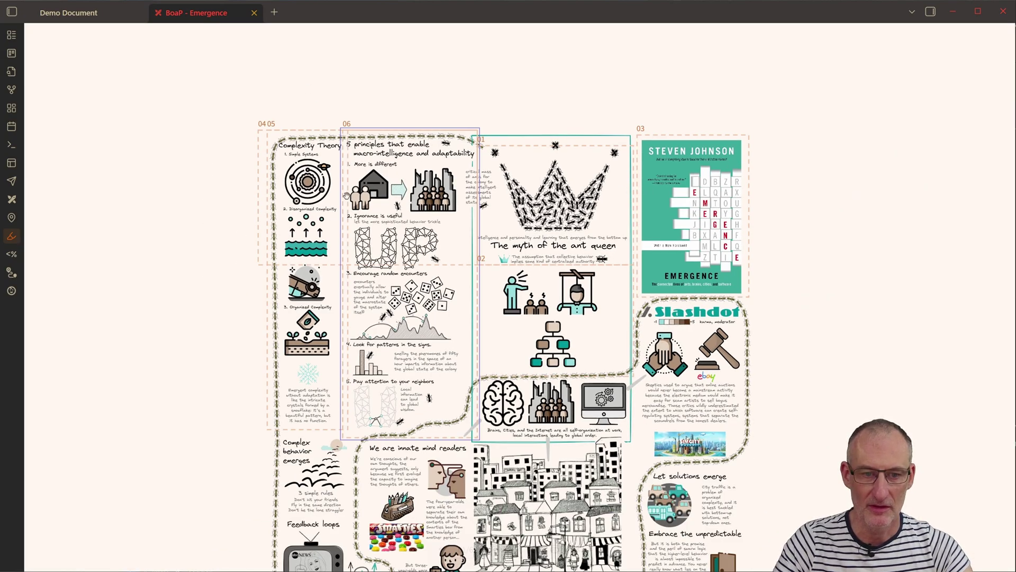
scroll(317, 196, down, 1)
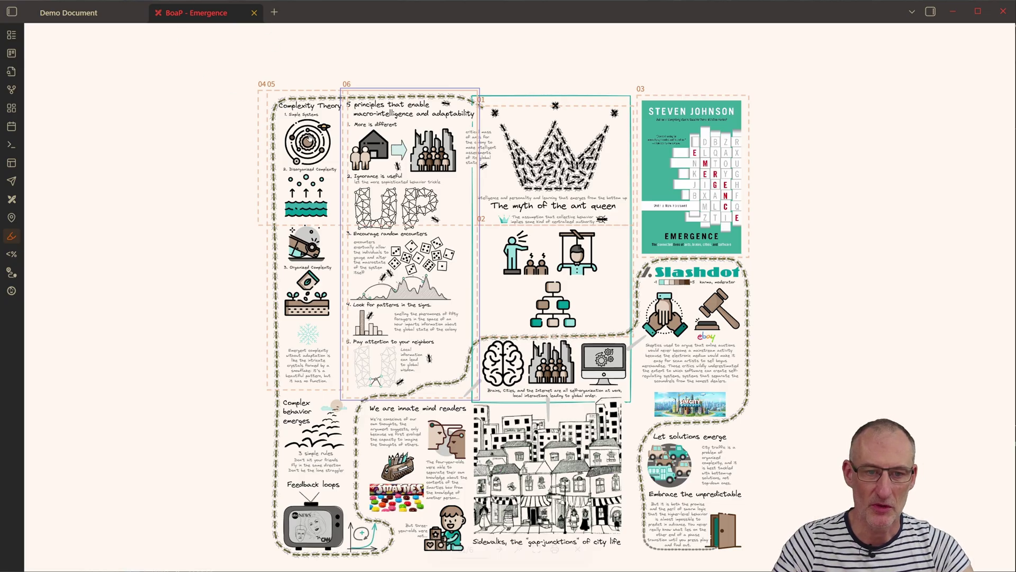
key(alt+r)
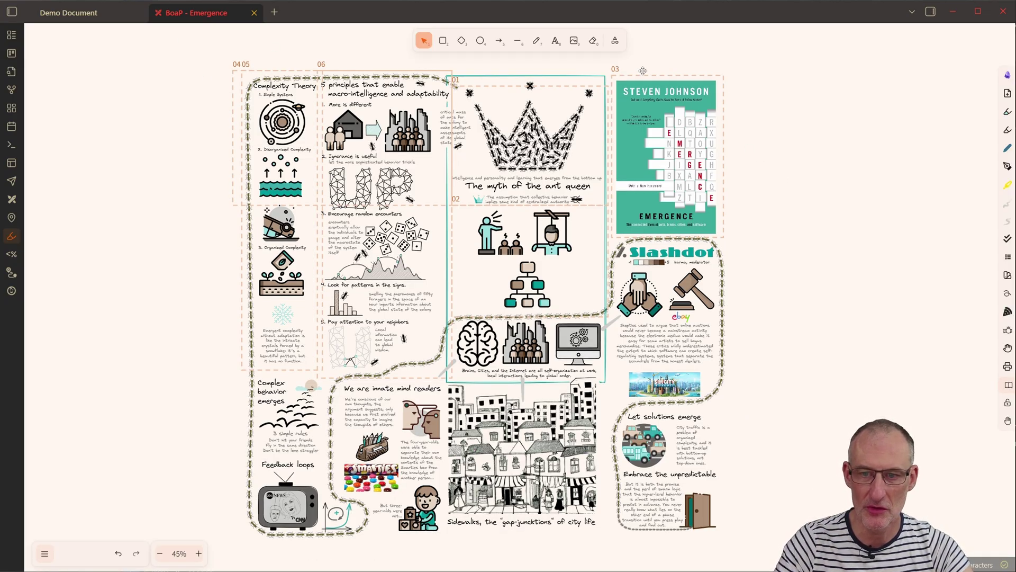
key(ctrl+a)
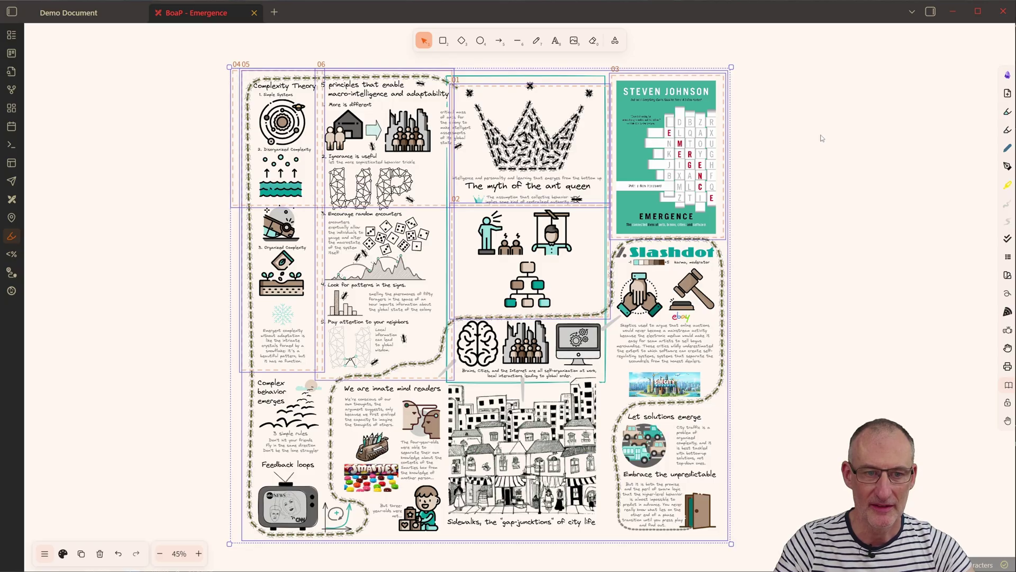
Step: Select only the frame elements, delete them, and pan the poster left
click(1008, 240)
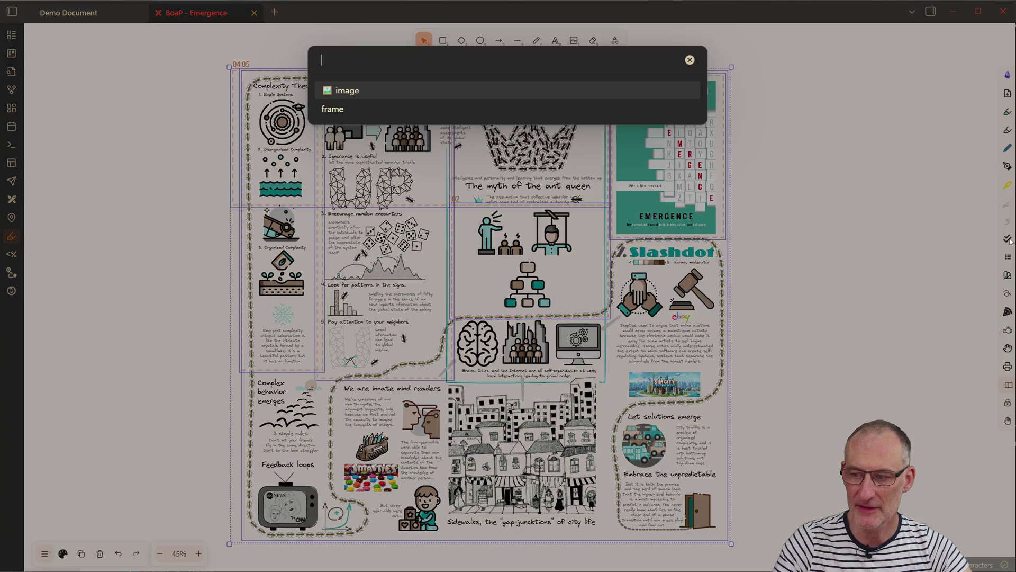
click(344, 110)
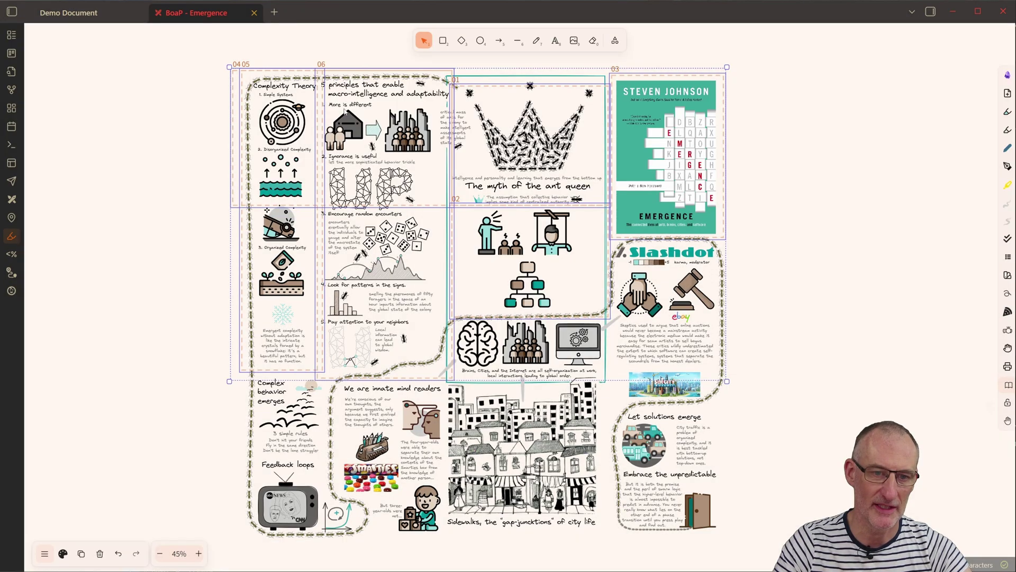
key(Escape)
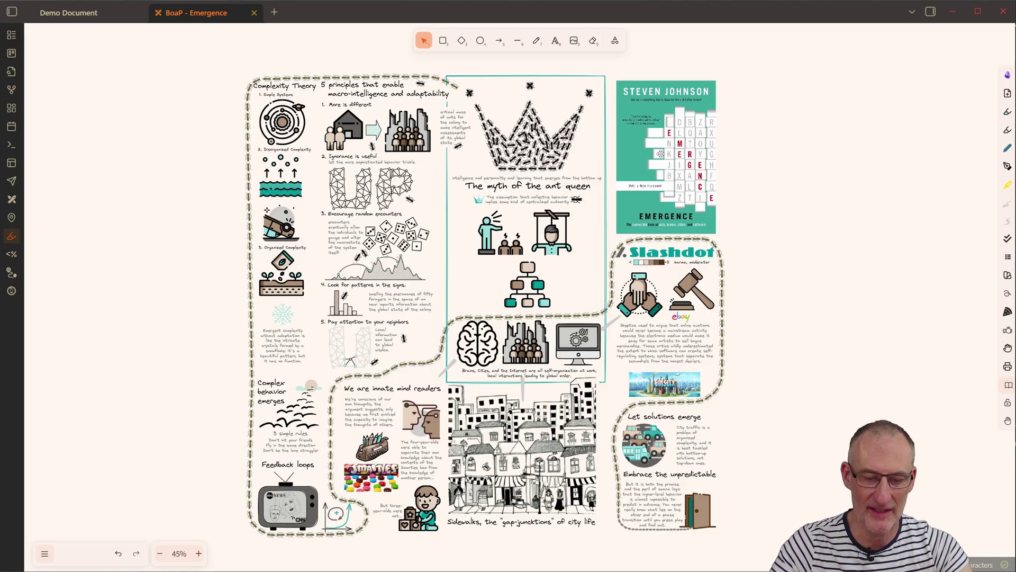
drag(778, 186, 606, 170)
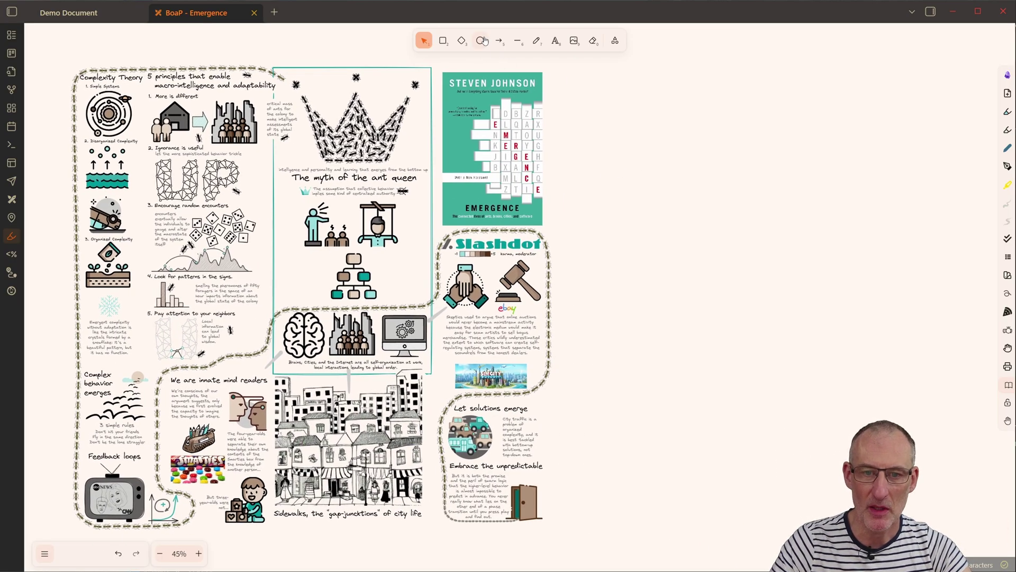
Step: Draw an empty frame to the right of the poster
click(615, 41)
click(582, 69)
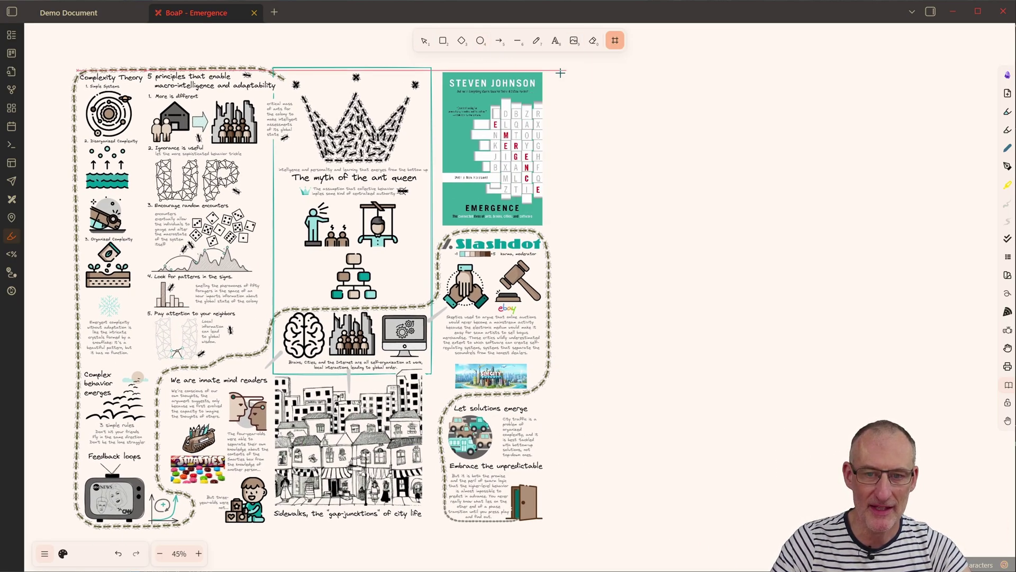
click(44, 553)
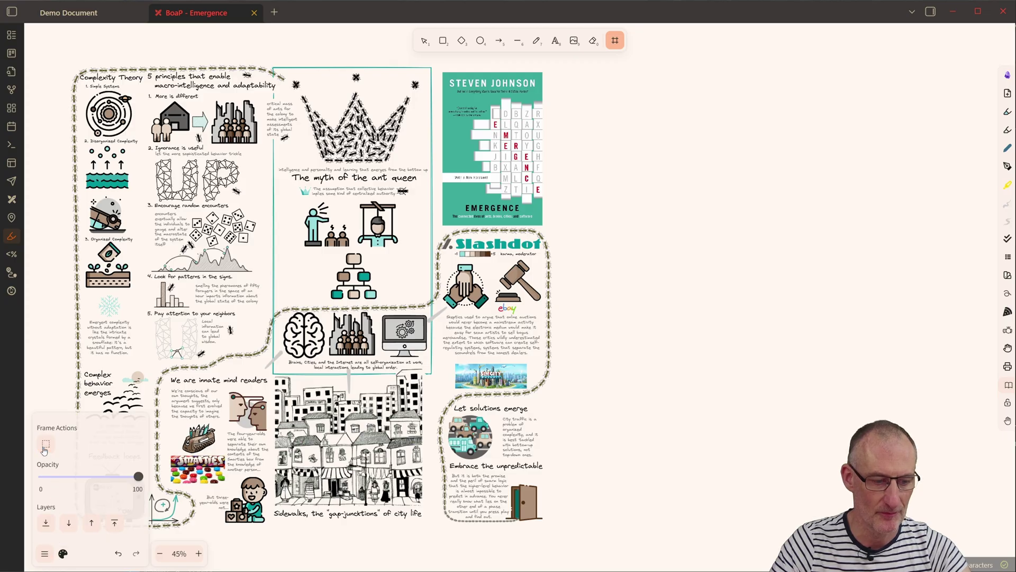
drag(569, 149, 792, 266)
Step: Add a grey ellipse and an overlapping diamond inside the new frame
click(480, 41)
drag(586, 167, 657, 251)
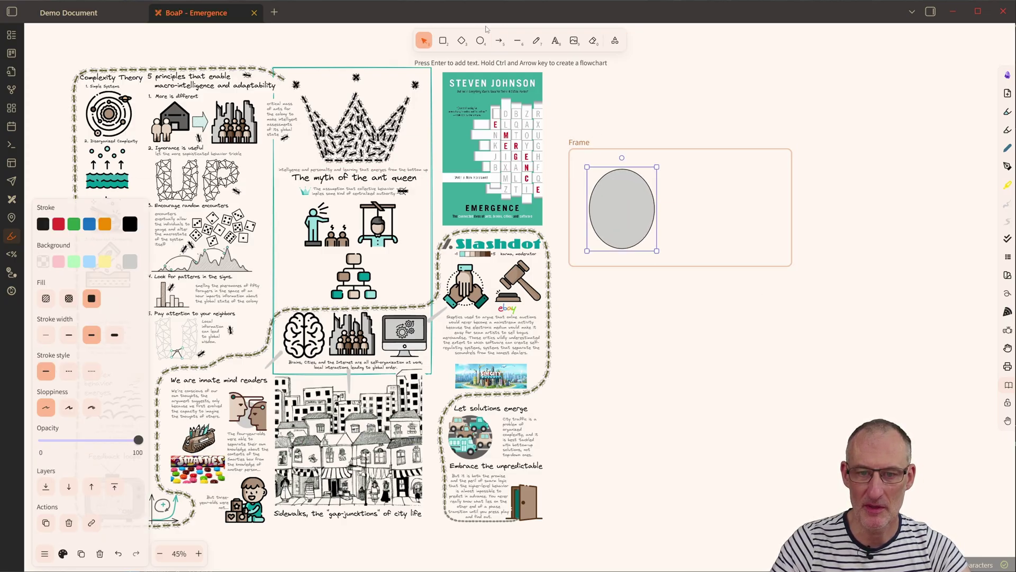
click(461, 41)
drag(639, 178, 740, 240)
Step: Reposition the frame and toggle it into a dashed marker frame
click(745, 155)
drag(744, 155, 741, 123)
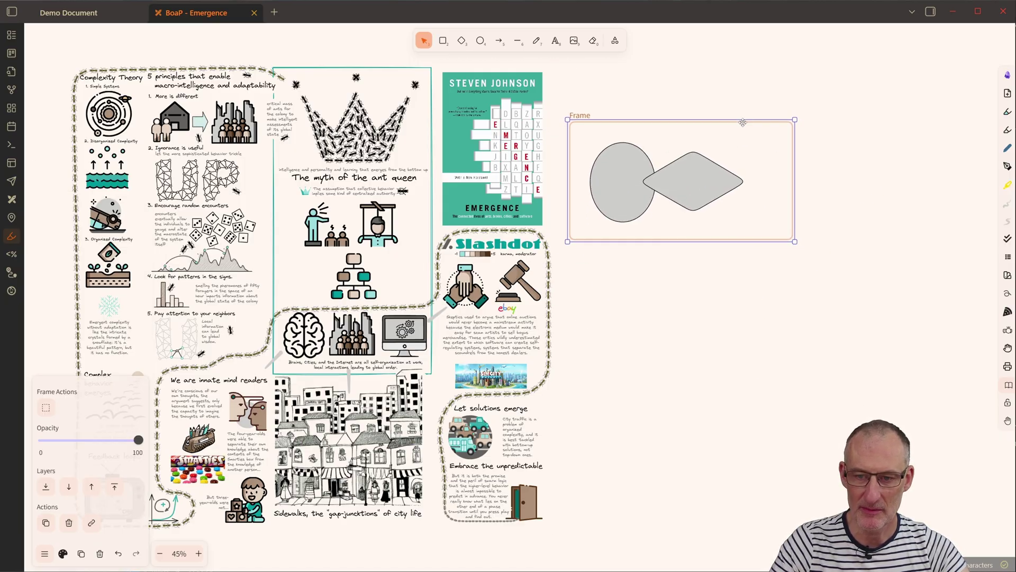
click(46, 408)
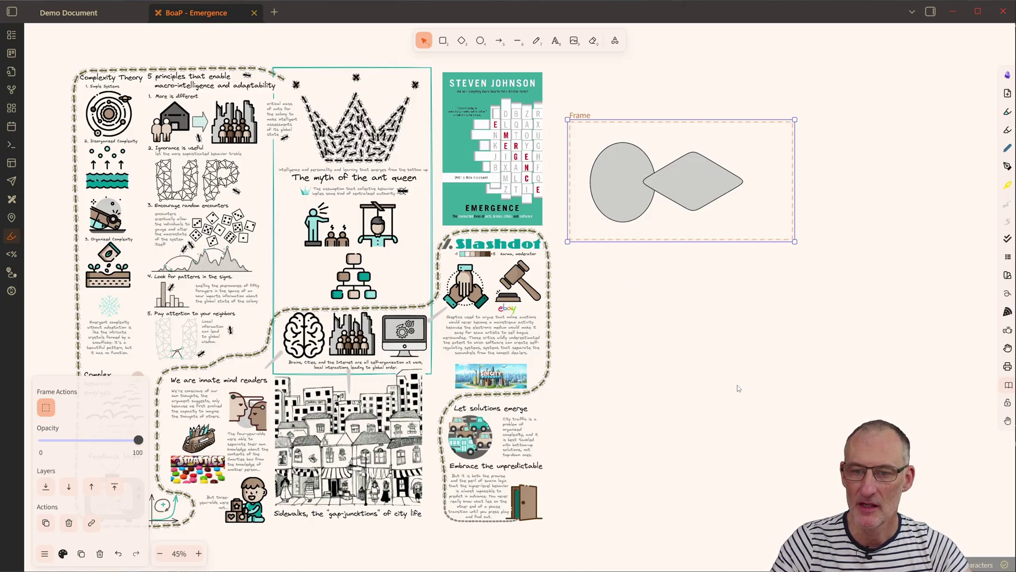
drag(717, 122, 715, 147)
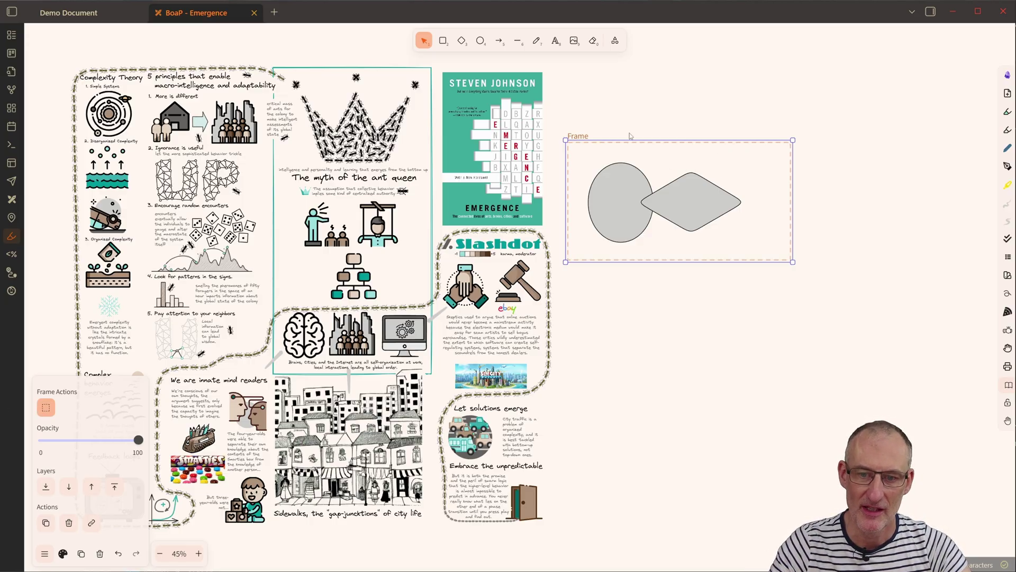
Step: Remove all elements from the marker frame, then select the ellipse and diamond together
right_click(709, 154)
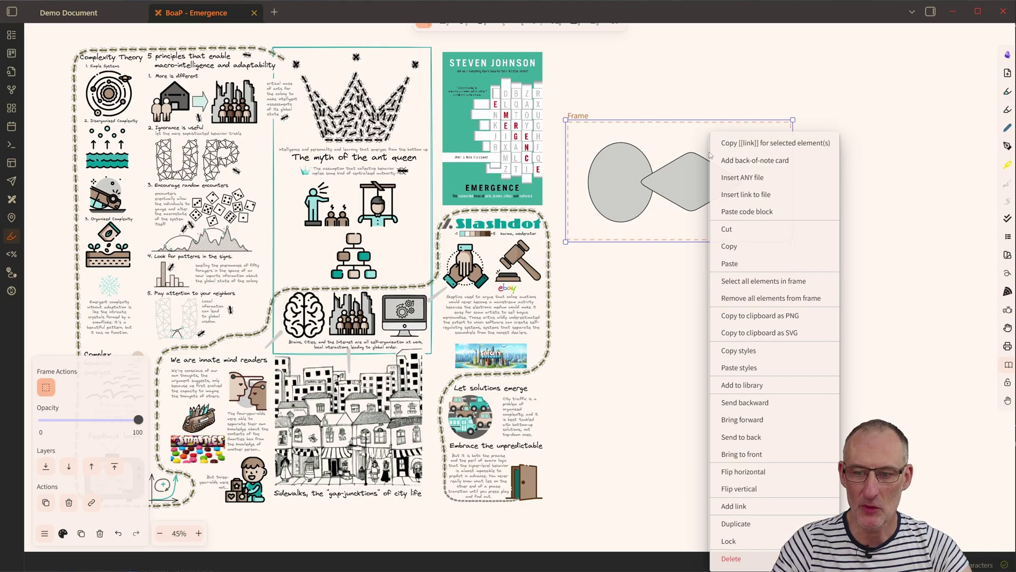
click(793, 299)
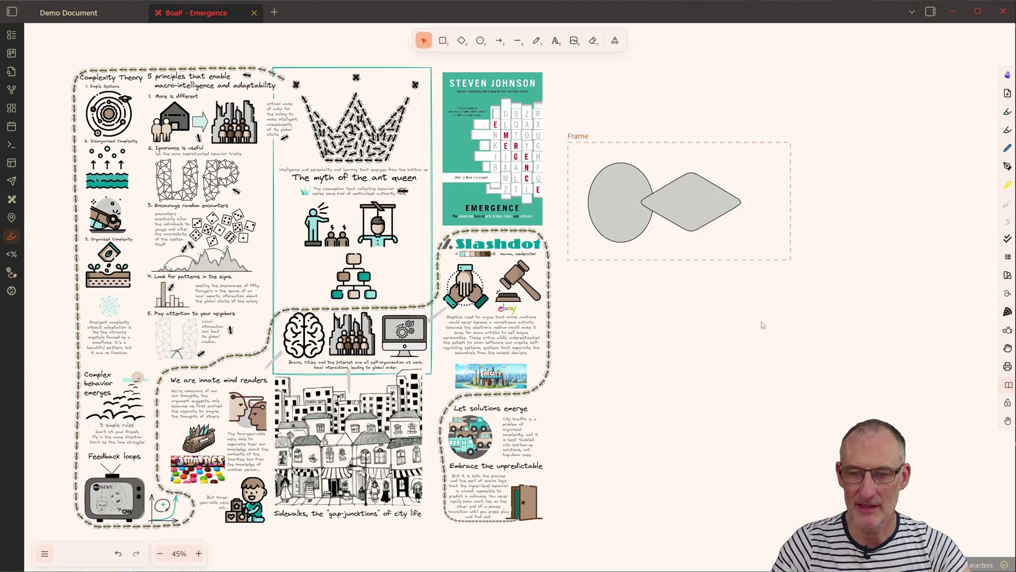
mouse_move(692, 150)
mouse_down()
mouse_move(836, 181)
mouse_move(702, 140)
mouse_move(695, 151)
mouse_up()
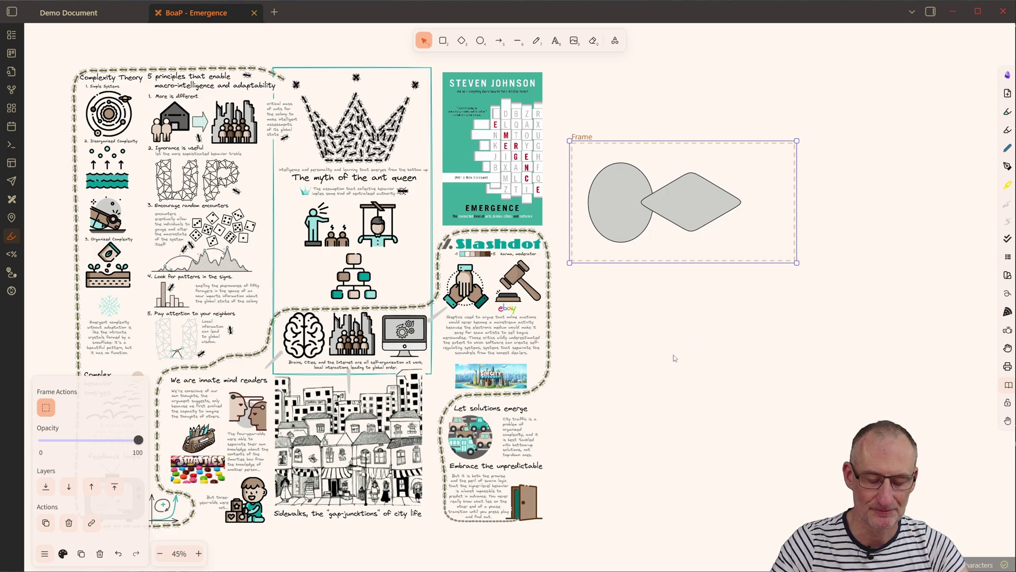
drag(762, 254, 577, 154)
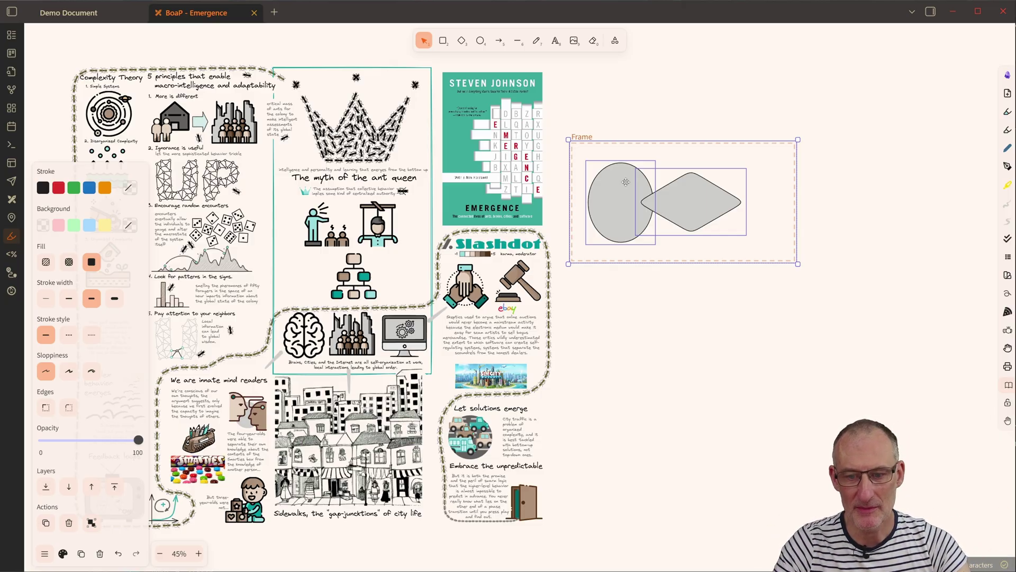
Step: Select the test frame with its ellipse and diamond and delete them
click(709, 336)
right_click(665, 332)
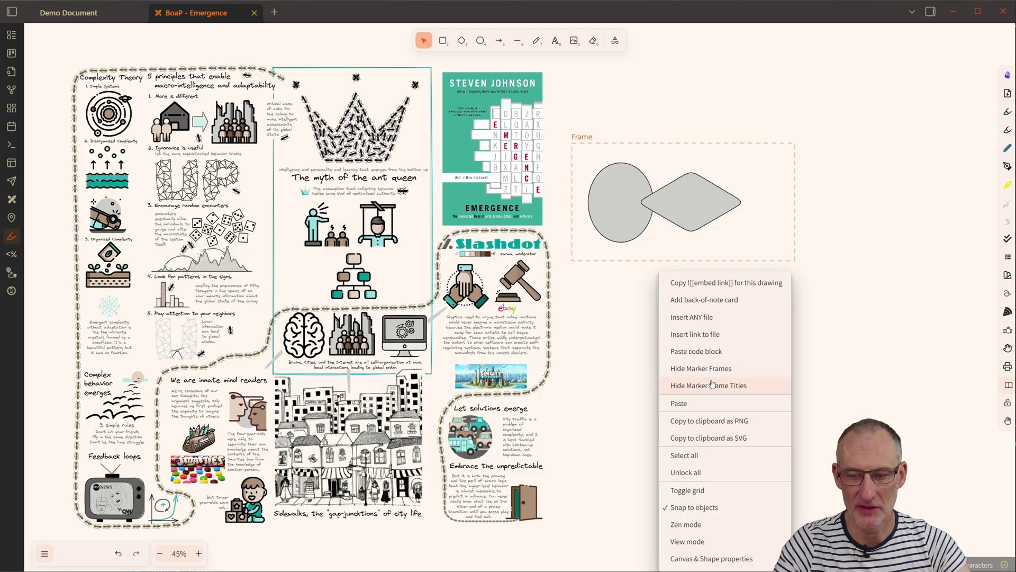
click(576, 136)
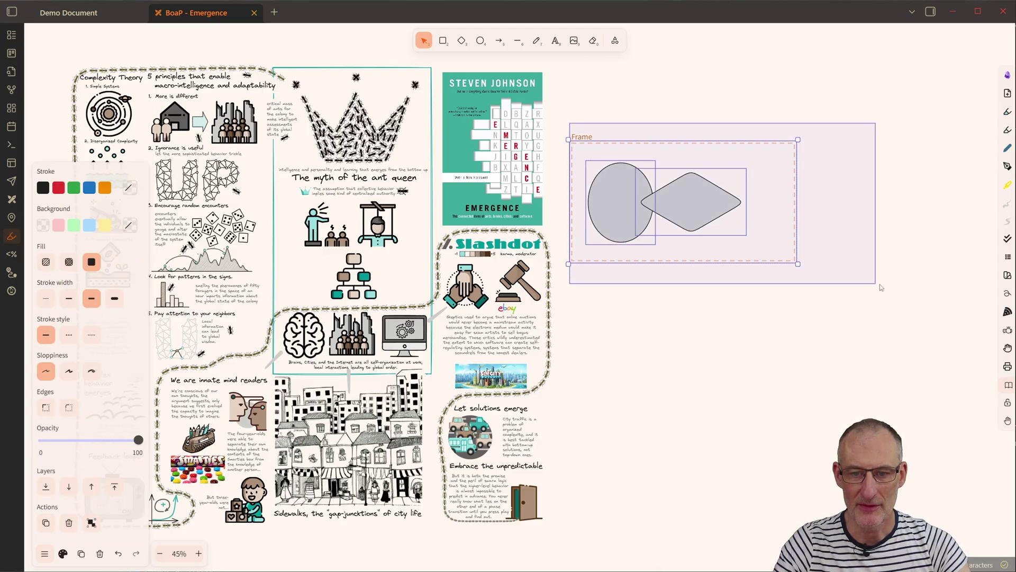
key(Delete)
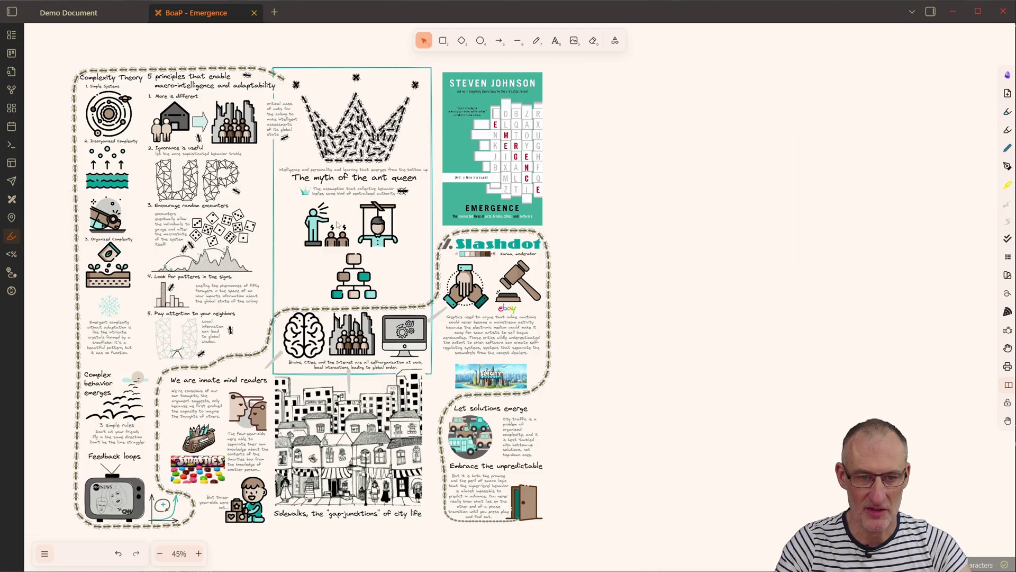
Step: Draw marker frames 01, 02 and 06 plus frames over the upper-left and Slashdot sections
key(f)
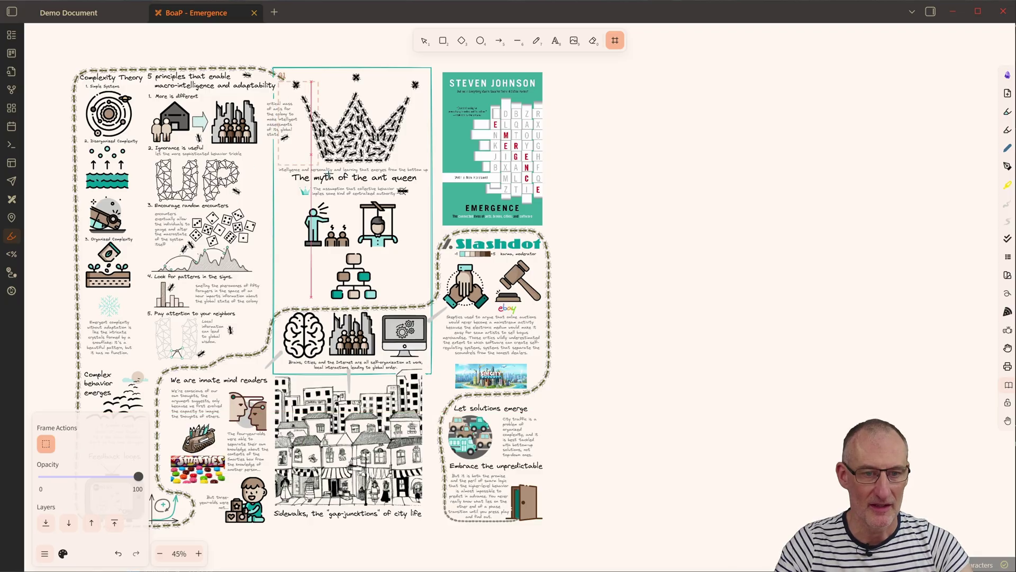
drag(279, 82, 437, 199)
drag(249, 250, 477, 412)
key(ctrl+z)
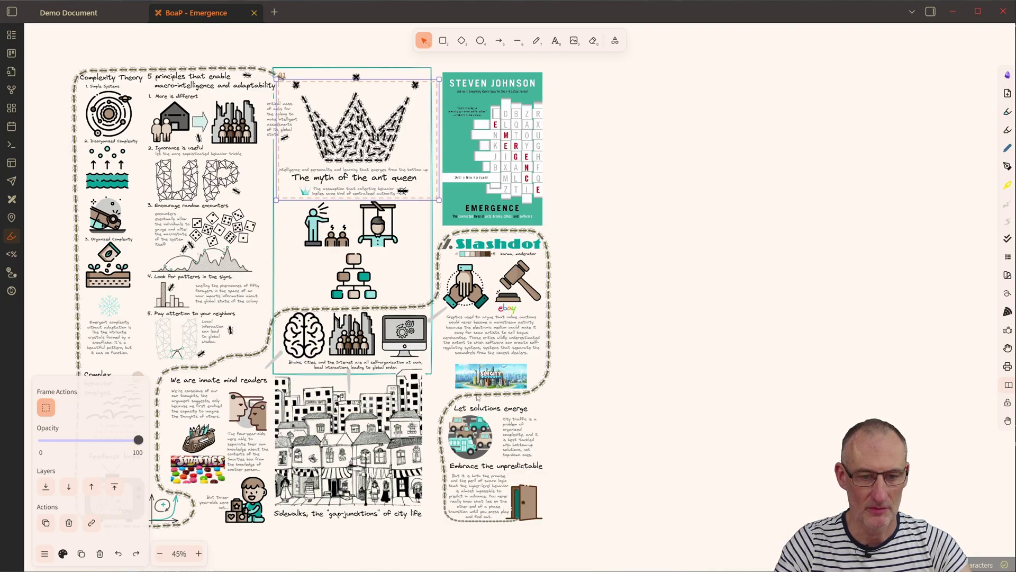
key(f)
drag(273, 226, 479, 365)
mouse_move(91, 137)
mouse_down()
mouse_move(153, 148)
mouse_move(335, 258)
mouse_up()
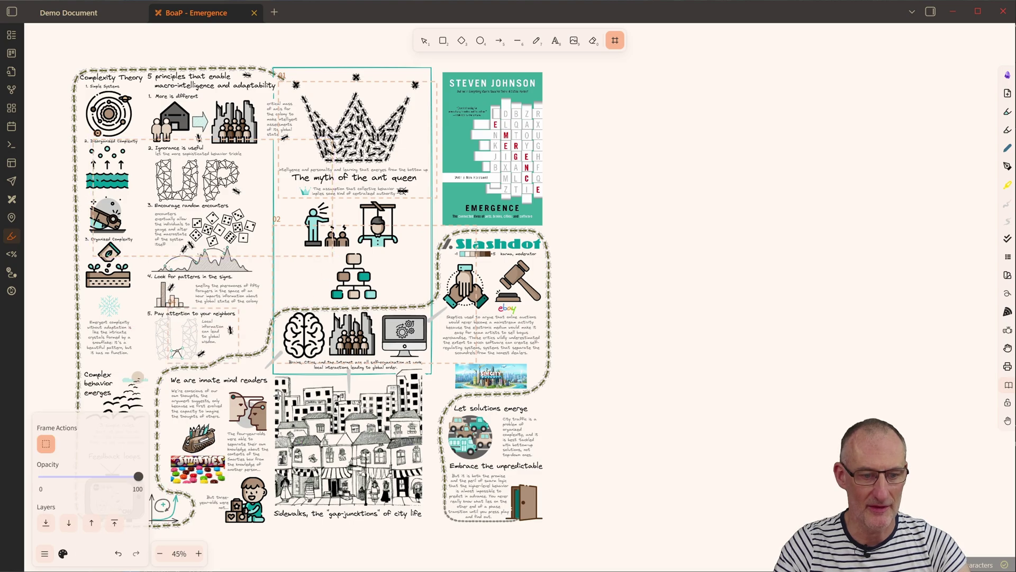
mouse_move(437, 199)
mouse_down()
mouse_move(555, 318)
mouse_move(615, 357)
mouse_up()
mouse_move(358, 68)
mouse_down()
mouse_move(532, 209)
mouse_move(562, 215)
mouse_up()
click(720, 292)
Step: Check the Demo Document note, then return to the BoaP - Emergence drawing
scroll(727, 357, left, 3)
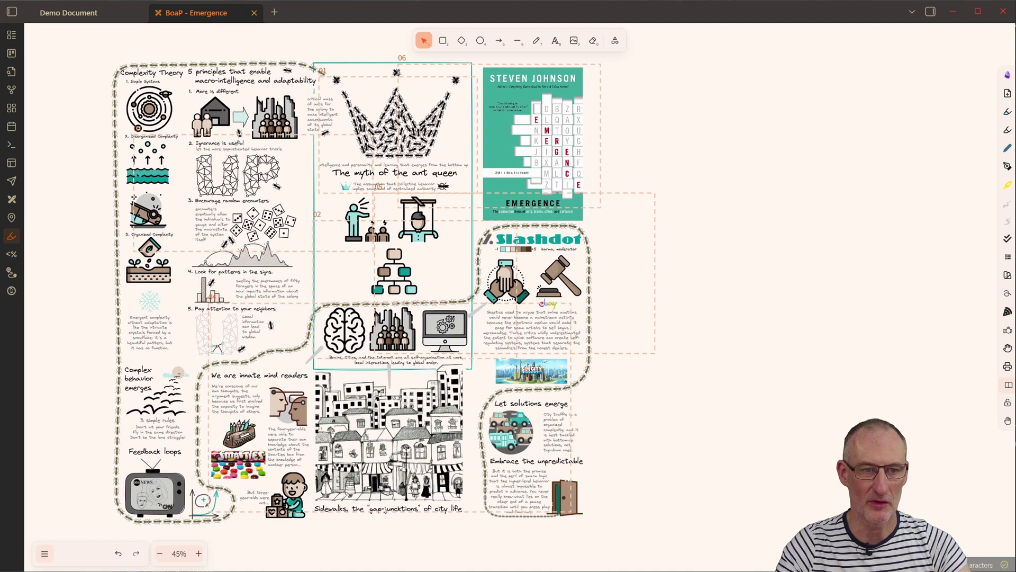
click(44, 9)
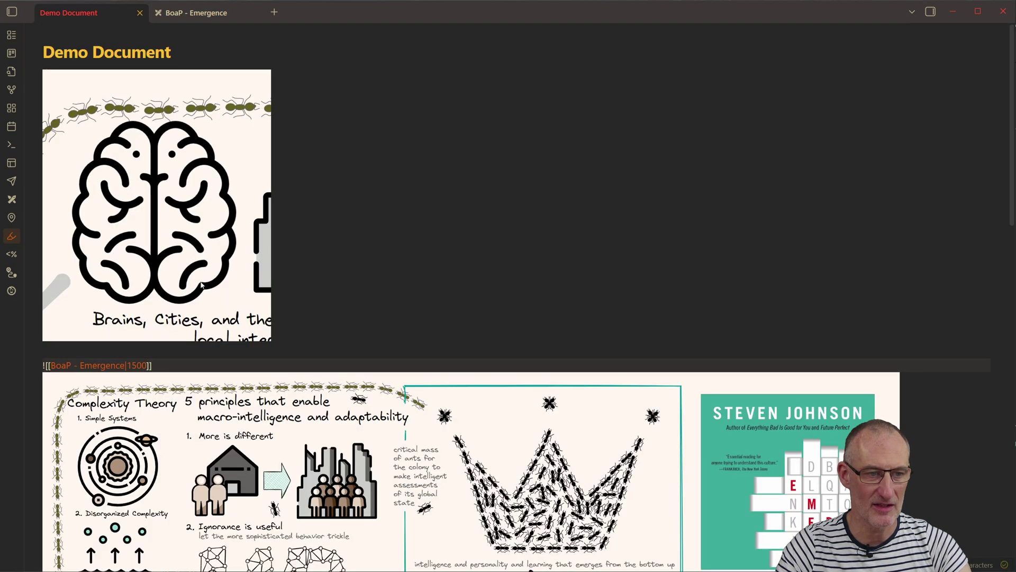
scroll(171, 340, down, 11)
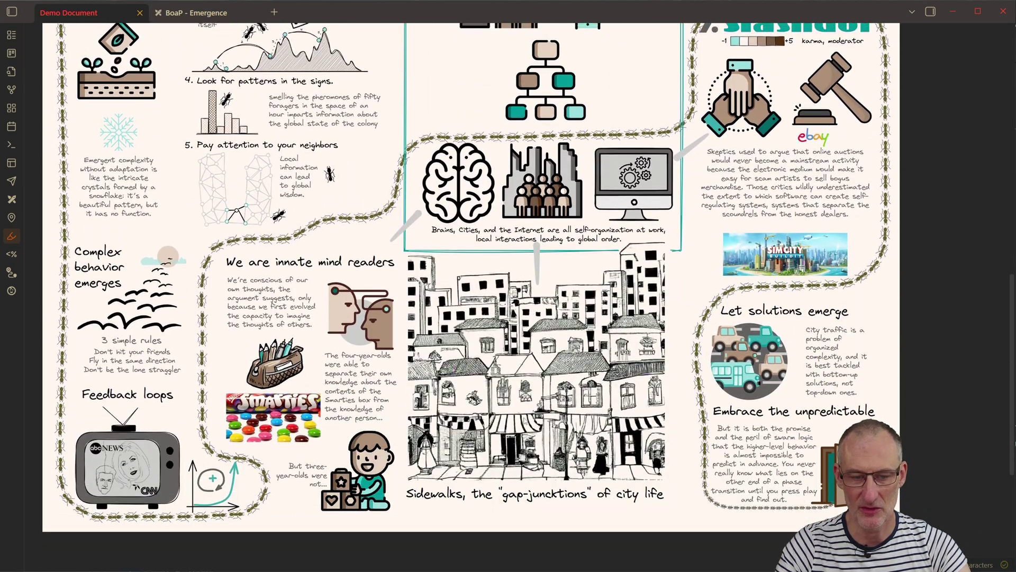
scroll(466, 296, up, 3)
click(195, 12)
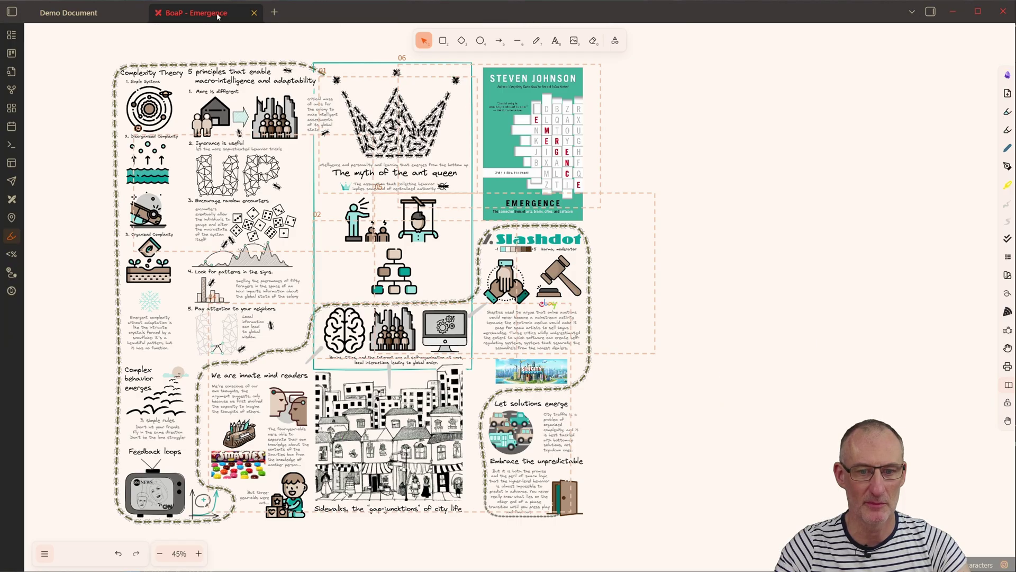
Step: Hide the marker frames, then preview them in a slideshow and exit it
right_click(668, 87)
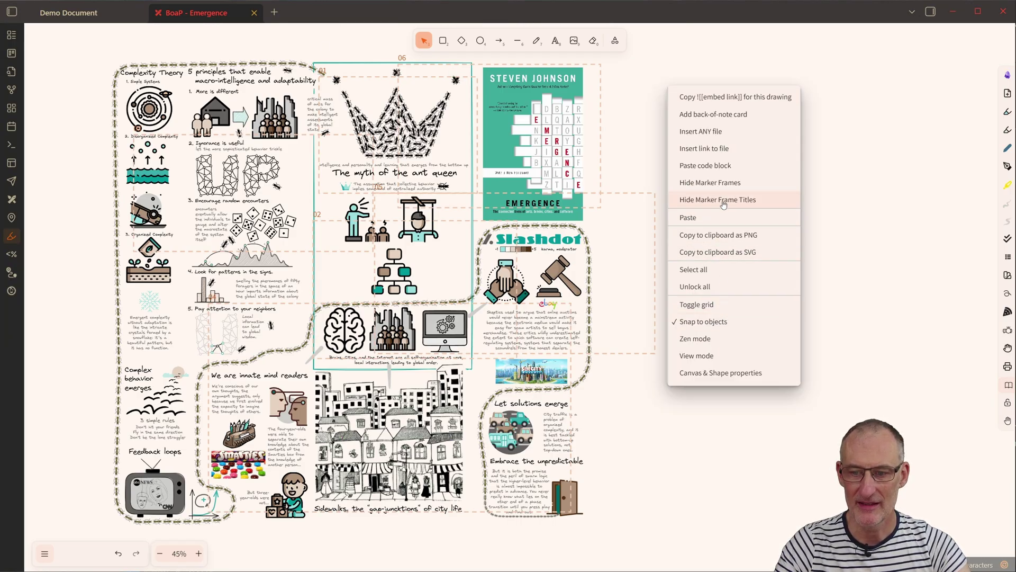
click(748, 188)
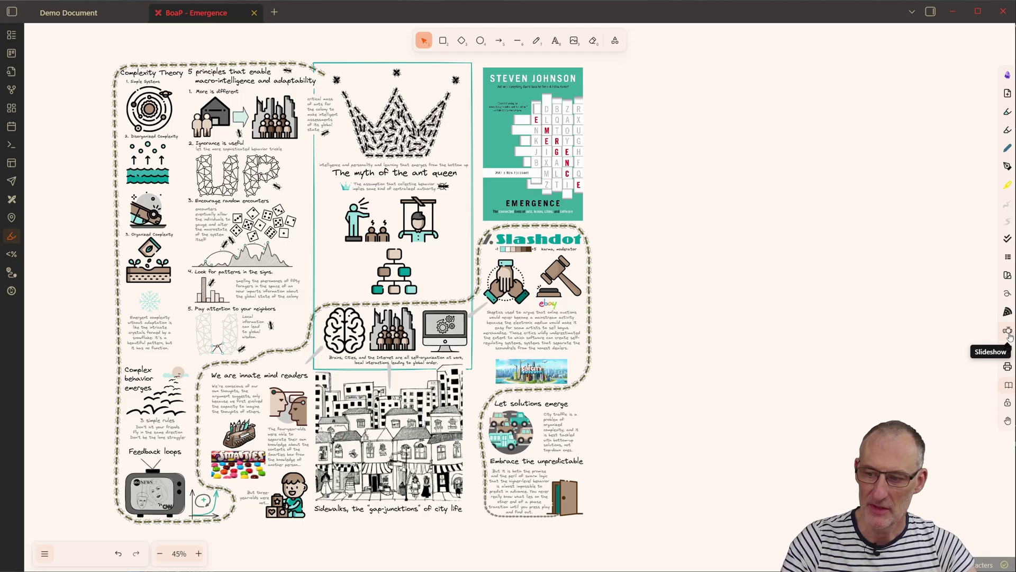
click(1008, 334)
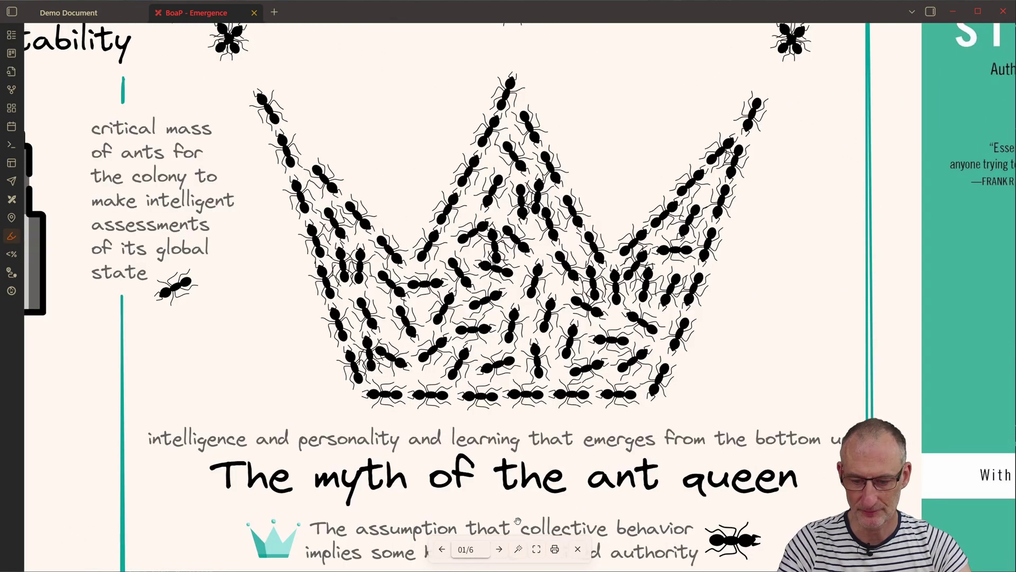
click(578, 548)
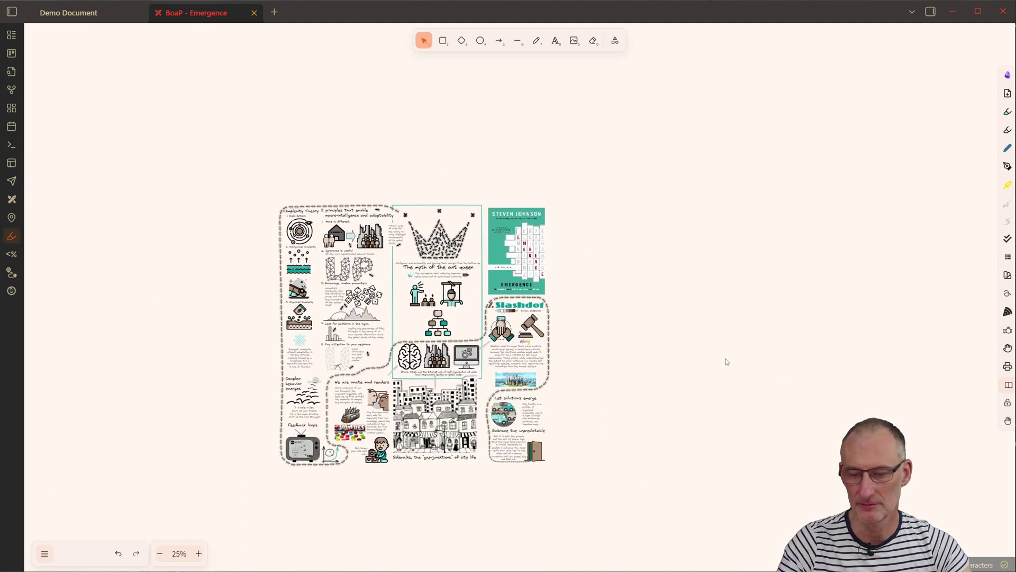
Step: Show the dashed marker frames titled 01, 02 and 06 over the poster again
right_click(687, 255)
click(733, 351)
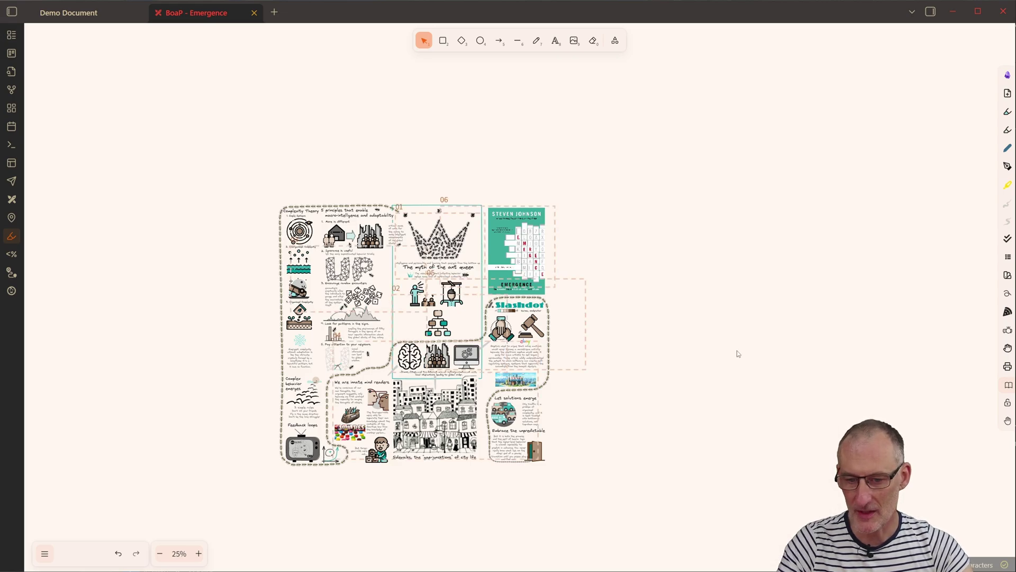